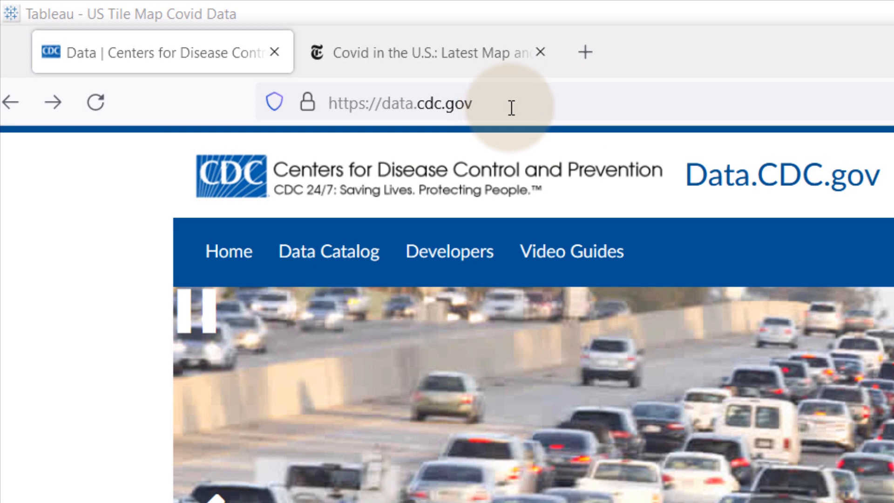
Open the "United States COVID-19 Cases and Deaths by State over Time" dataset from the CDC data catalog
click(327, 254)
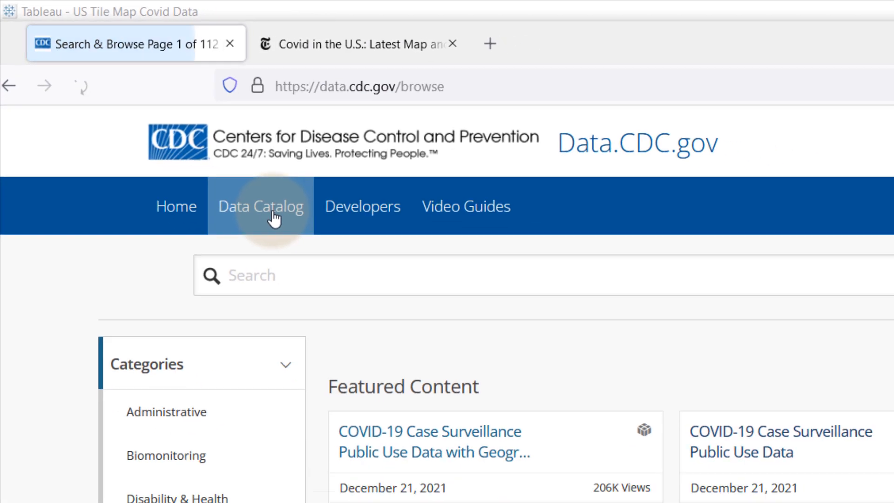
scroll(287, 213, down, 2)
scroll(287, 212, down, 5)
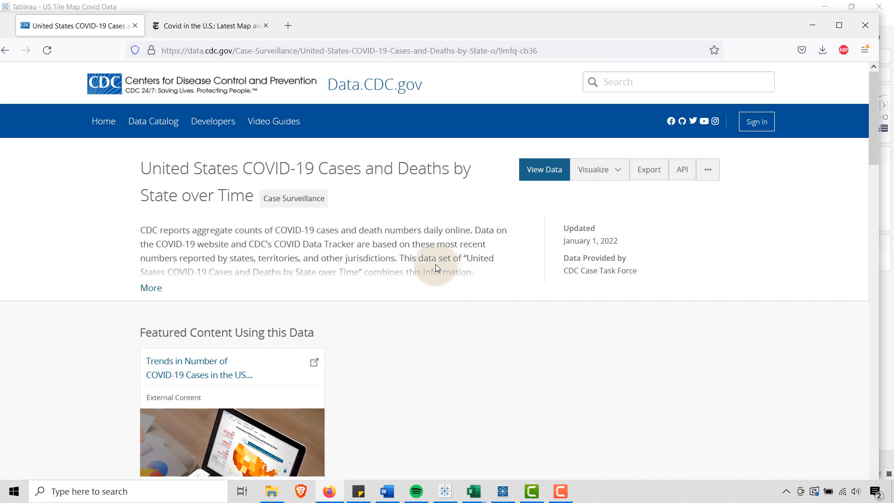
Review the dataset's description, details and column list down to the table preview
scroll(342, 228, down, 6)
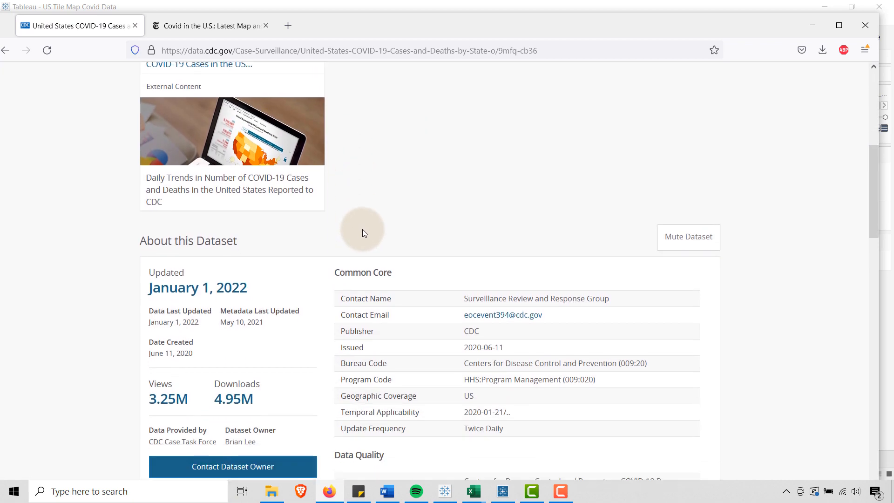
scroll(364, 233, down, 4)
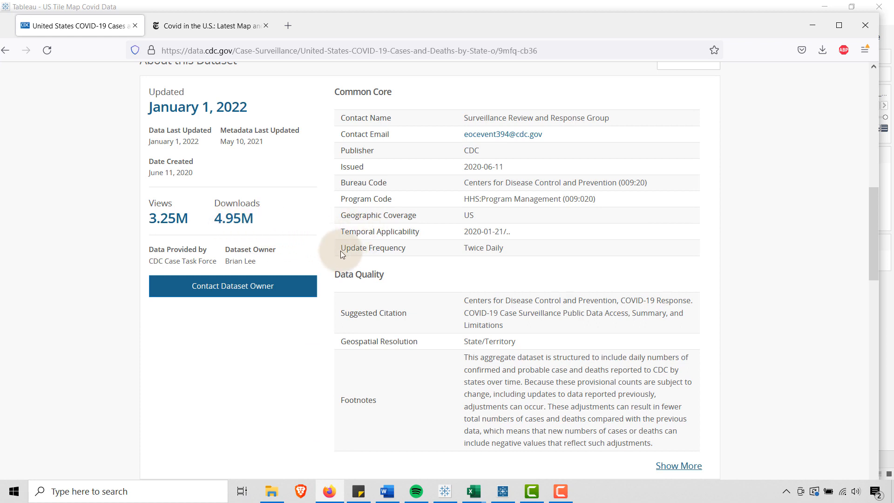
scroll(383, 277, down, 1)
scroll(386, 277, down, 5)
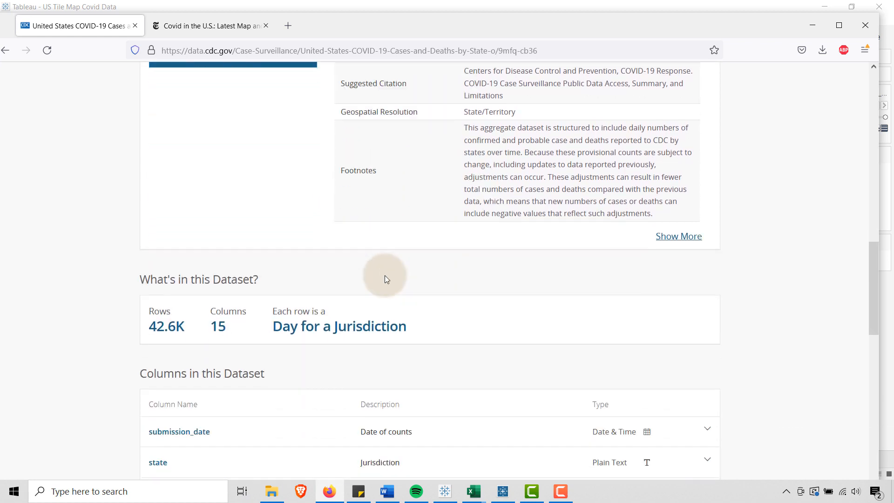
scroll(384, 275, down, 2)
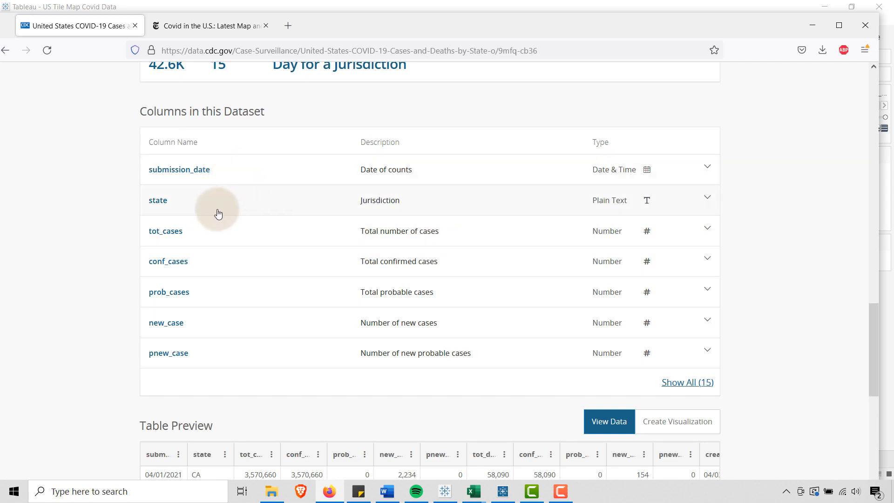
scroll(216, 217, down, 4)
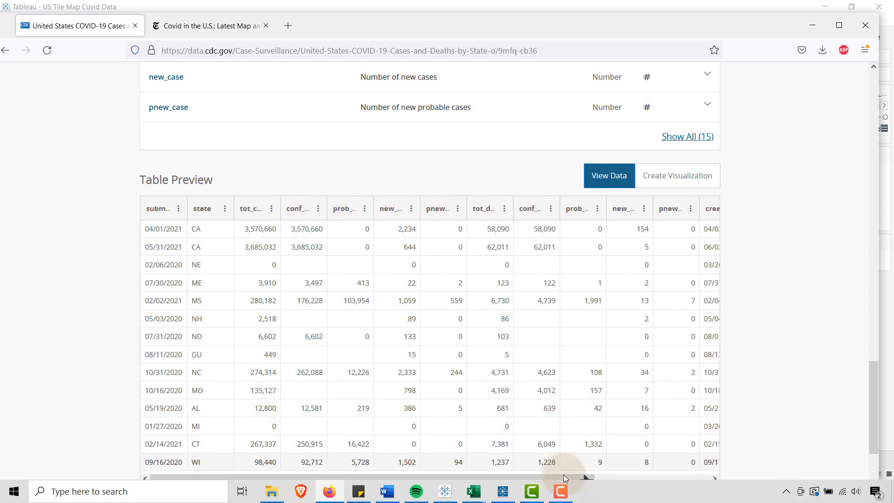
Examine the table preview across its full width, including the total death and consent columns
drag(568, 476, 708, 479)
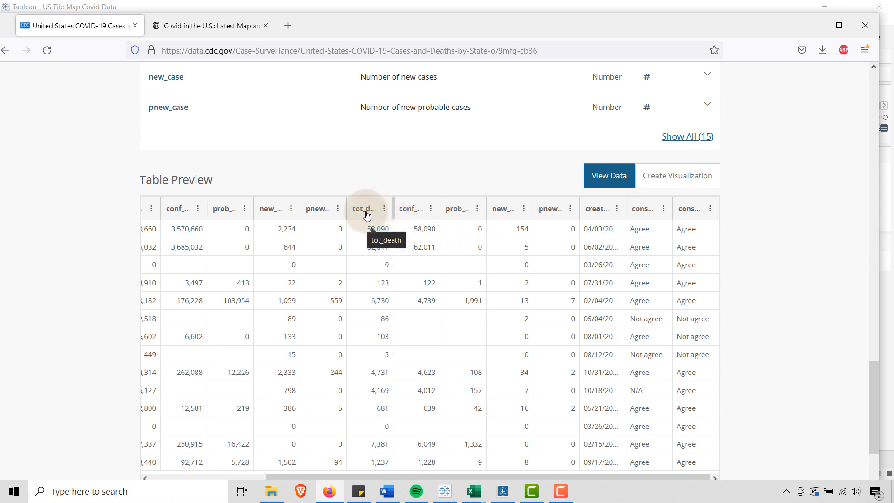
drag(550, 475, 406, 470)
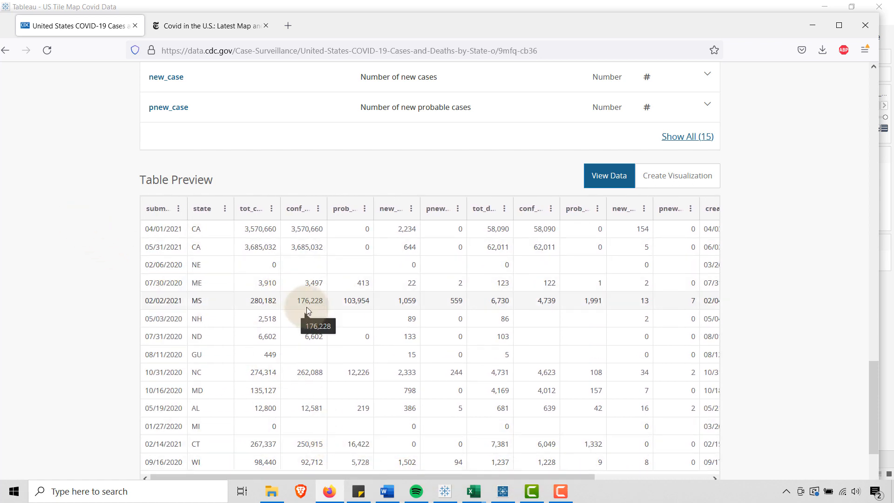
scroll(62, 279, down, 2)
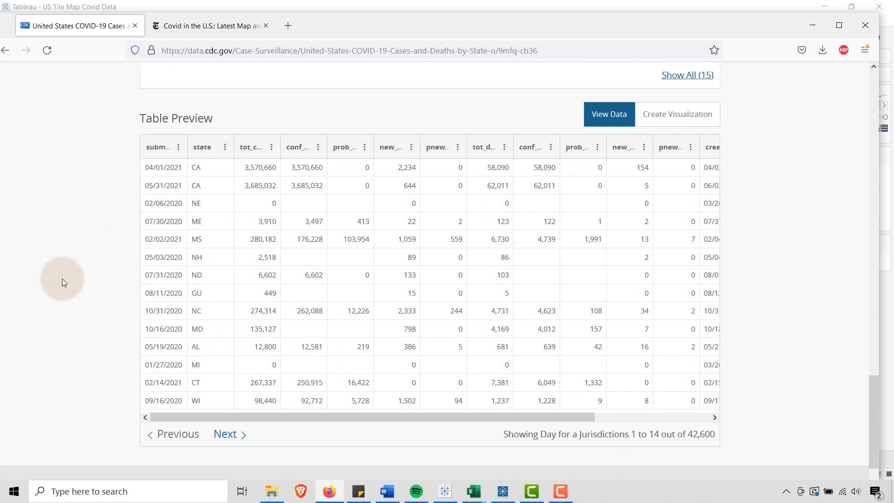
scroll(62, 278, up, 2)
scroll(61, 278, down, 2)
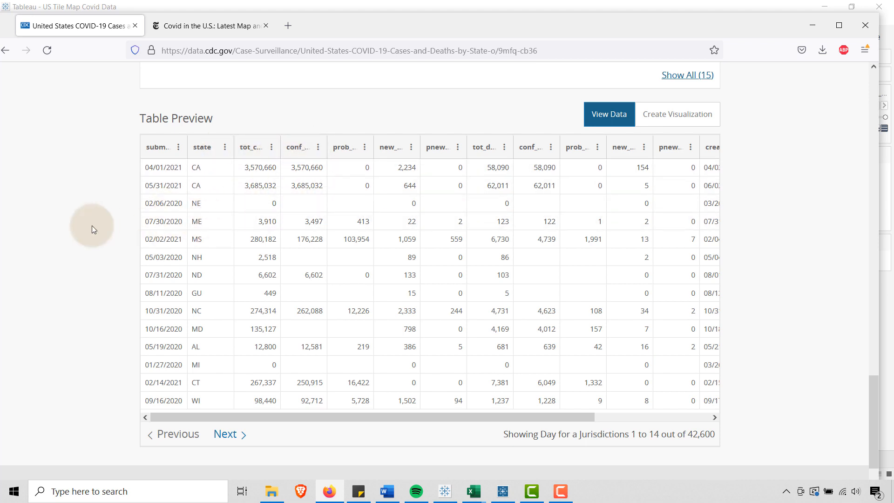
Open the dataset's full data table and display its export download formats
scroll(66, 220, up, 15)
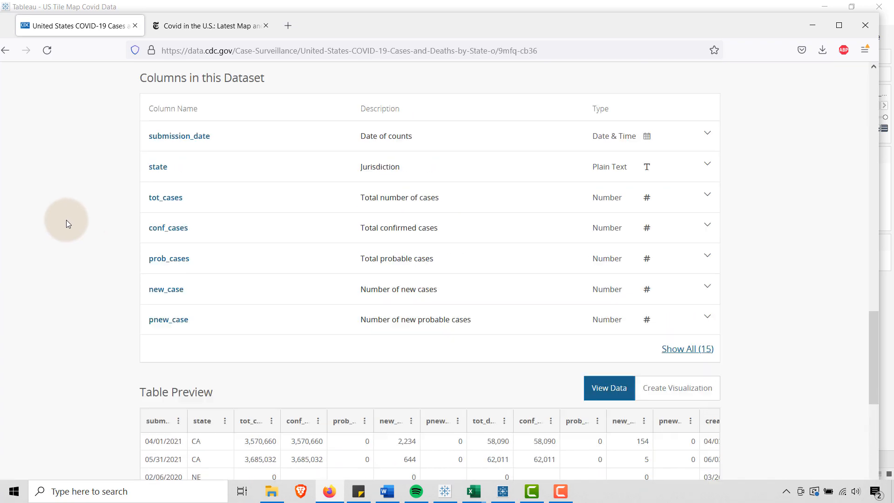
scroll(62, 225, up, 10)
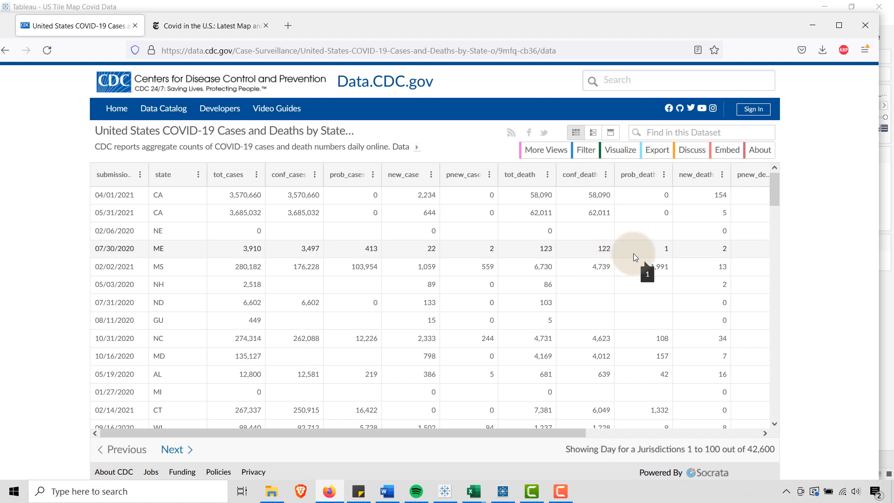
click(655, 150)
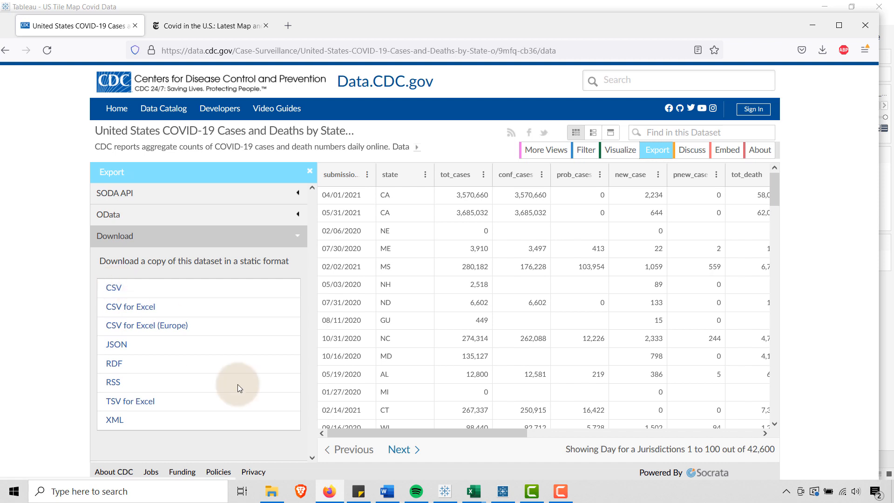
Switch to the Excel workbook United_States_COVID-19_Cases_and_Deaths_by_State_over_Time and inspect the first submission dates
mouse_move(476, 493)
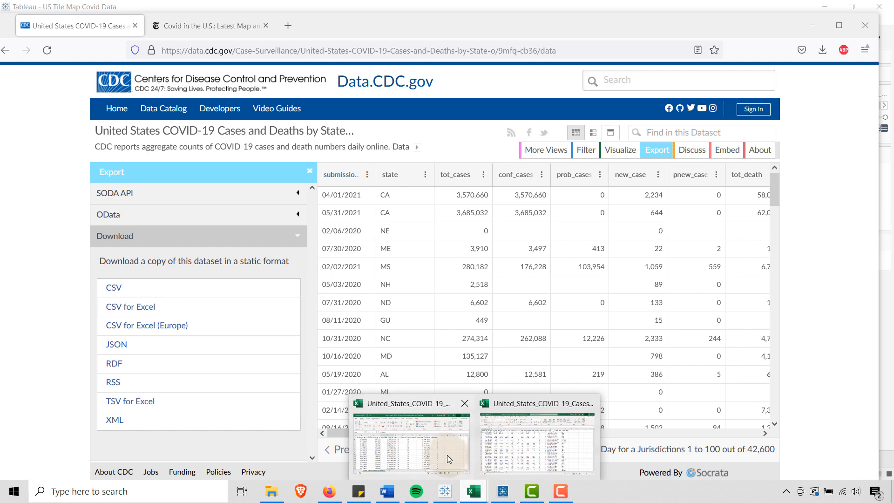
click(523, 454)
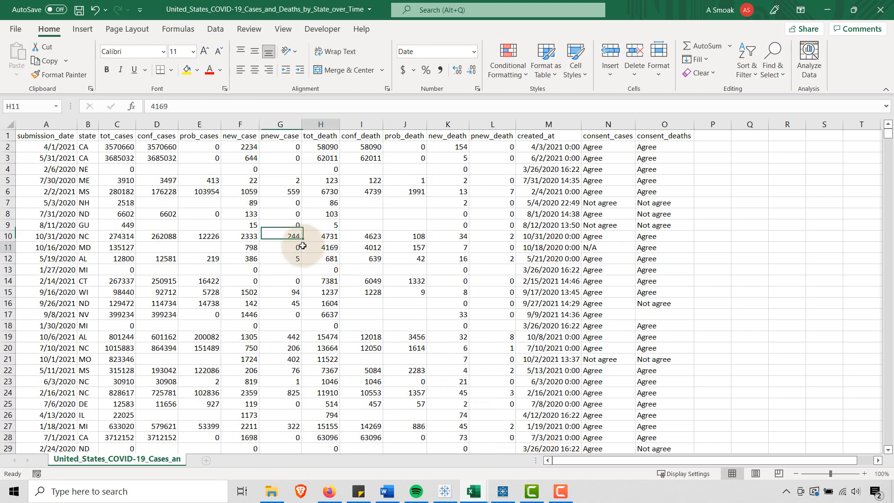
click(50, 158)
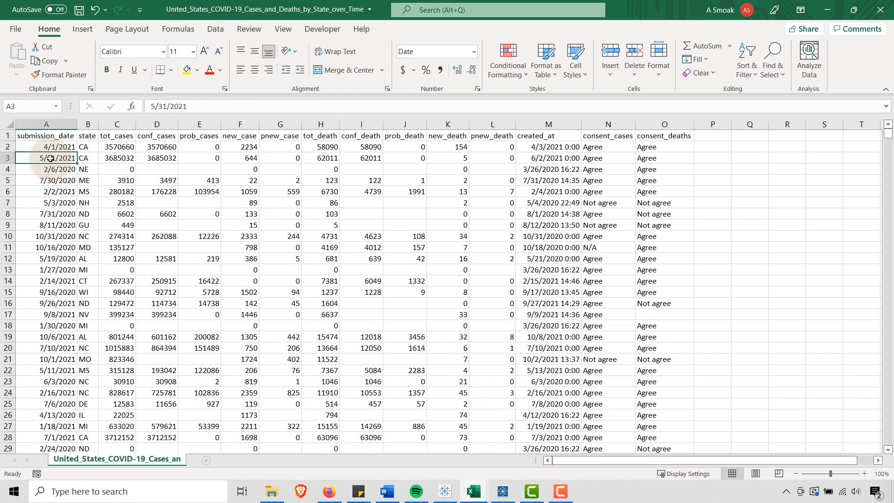
click(58, 147)
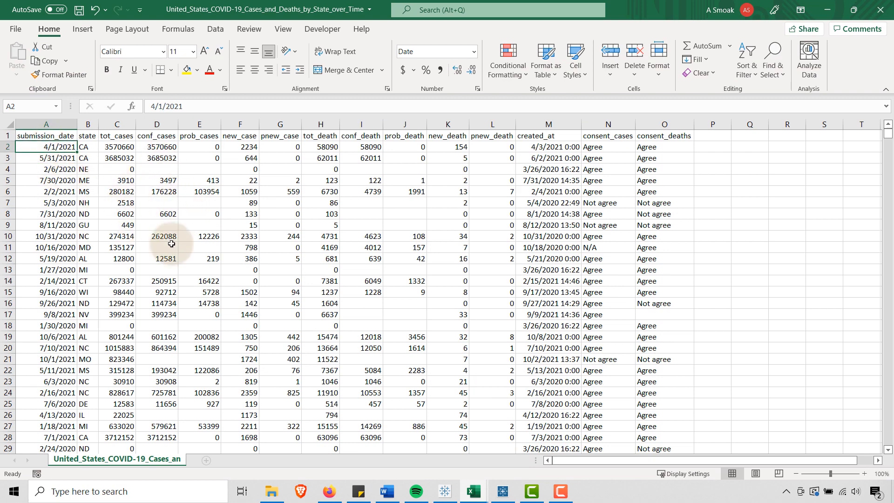
Switch to the workbook United_States_COVID-19_Cases_and_Deaths_by_State_over_Time_Pivot and maximize its window
mouse_move(470, 495)
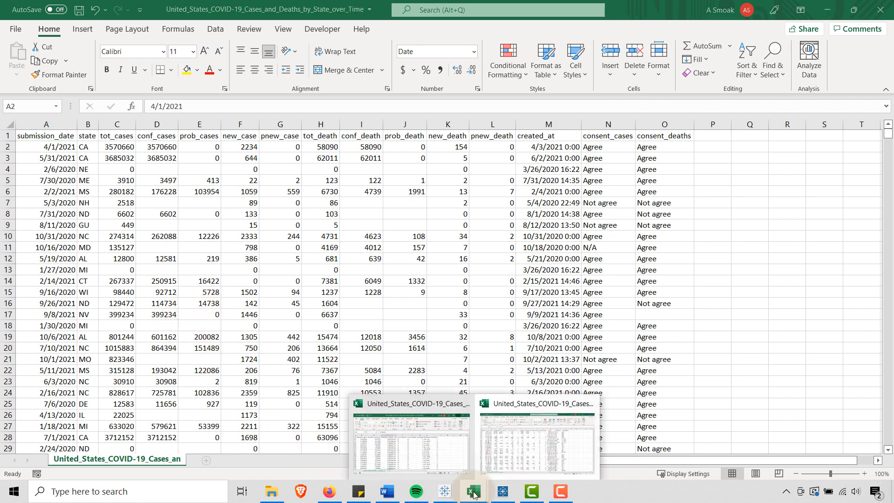
click(436, 452)
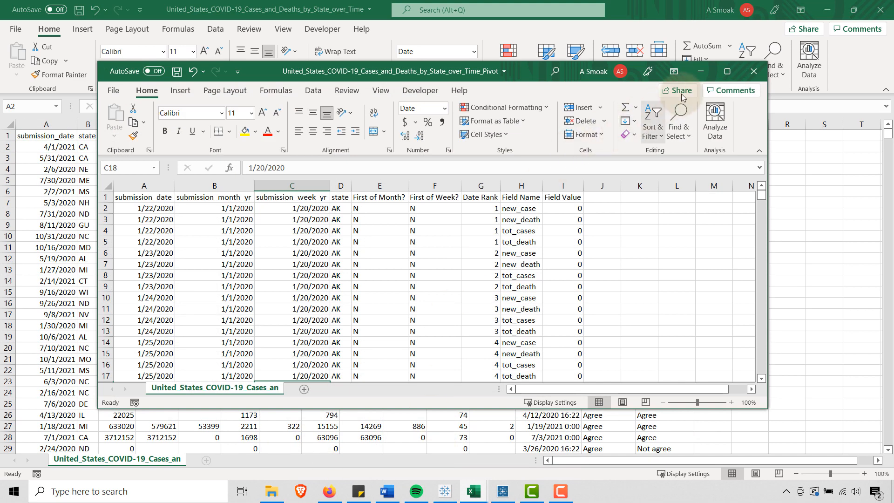
click(727, 72)
click(116, 192)
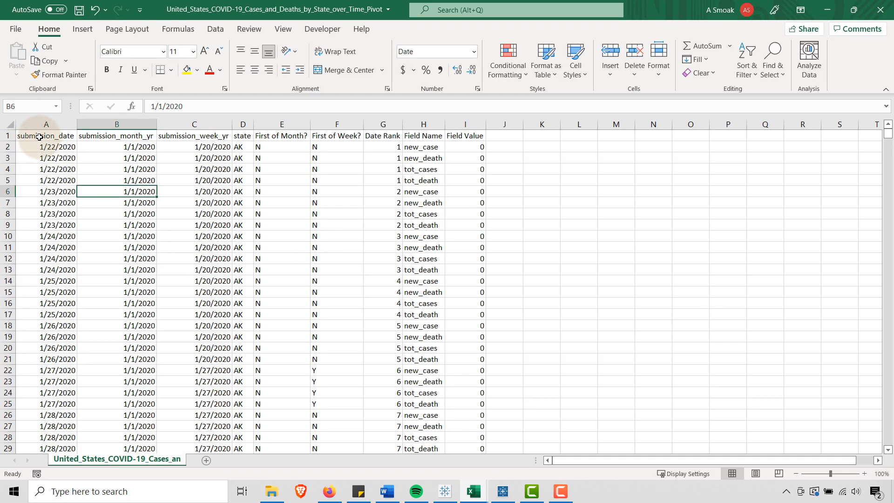
Examine the submission_date, submission_month_yr, submission_week_yr, state and First of Month? columns in the first data row
click(42, 135)
click(124, 151)
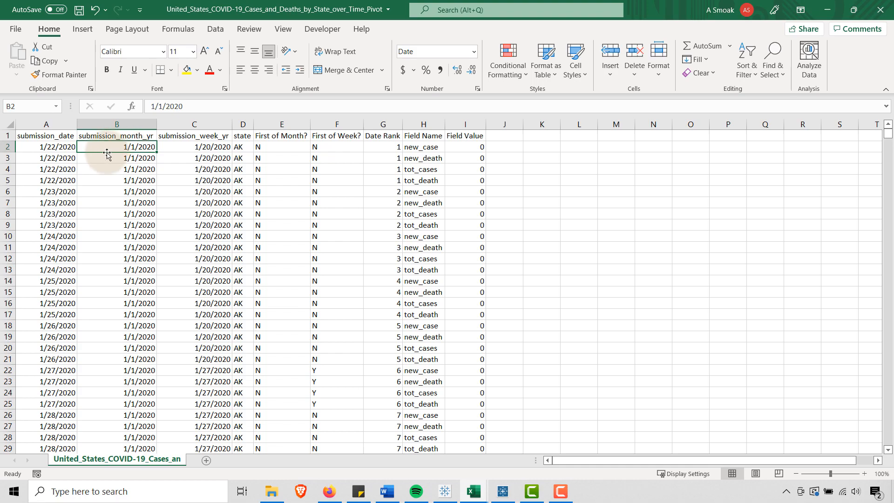
click(36, 148)
click(107, 149)
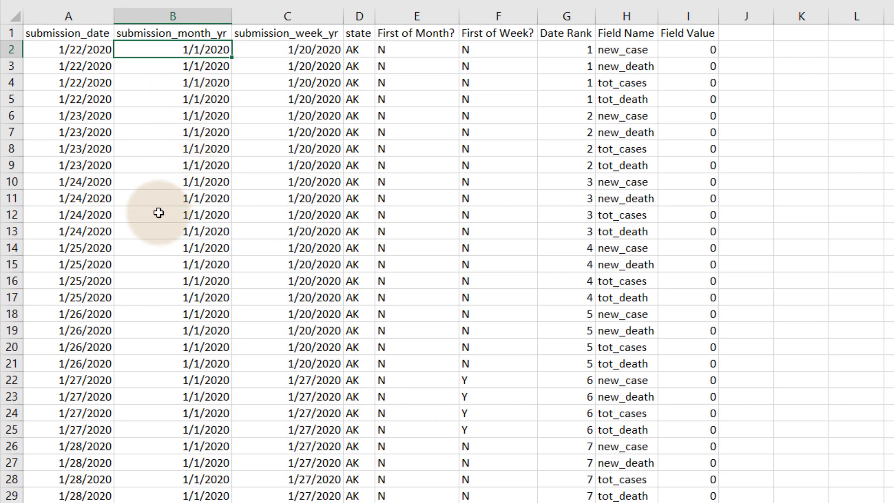
click(307, 50)
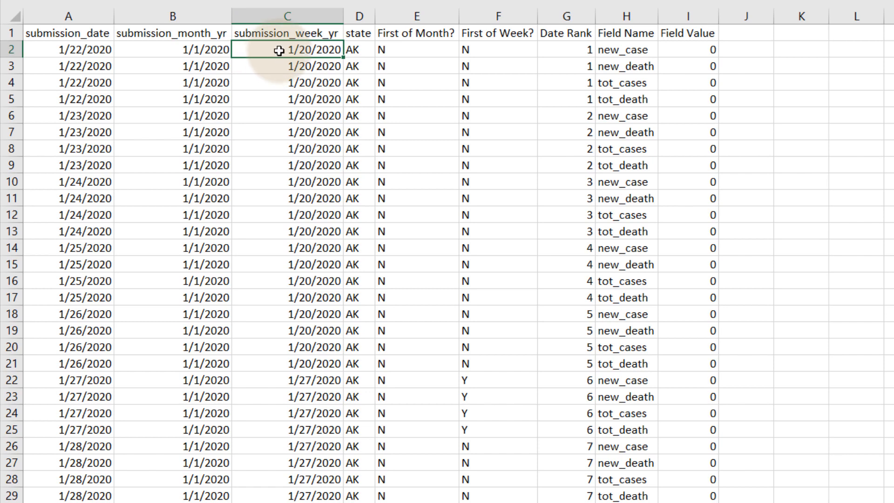
click(357, 48)
click(404, 52)
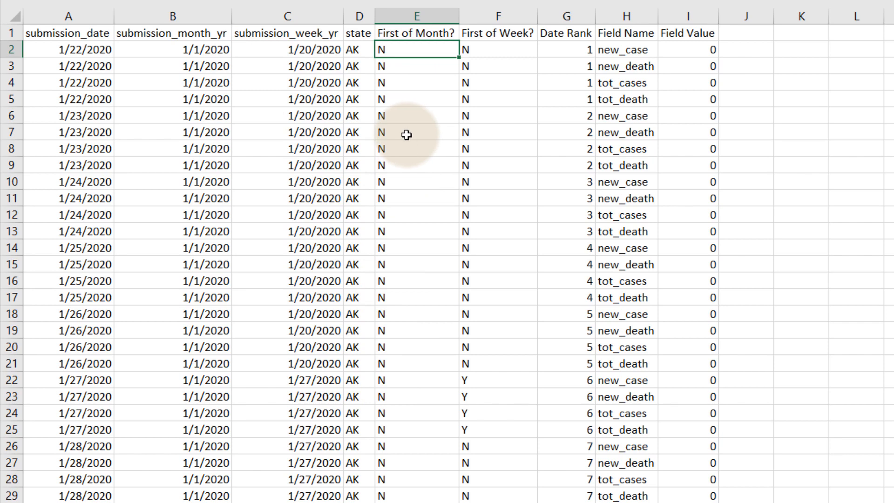
Compare submission_date and submission_month_yr in row 42 with its First of Month? flag
scroll(405, 140, down, 1)
scroll(405, 140, down, 4)
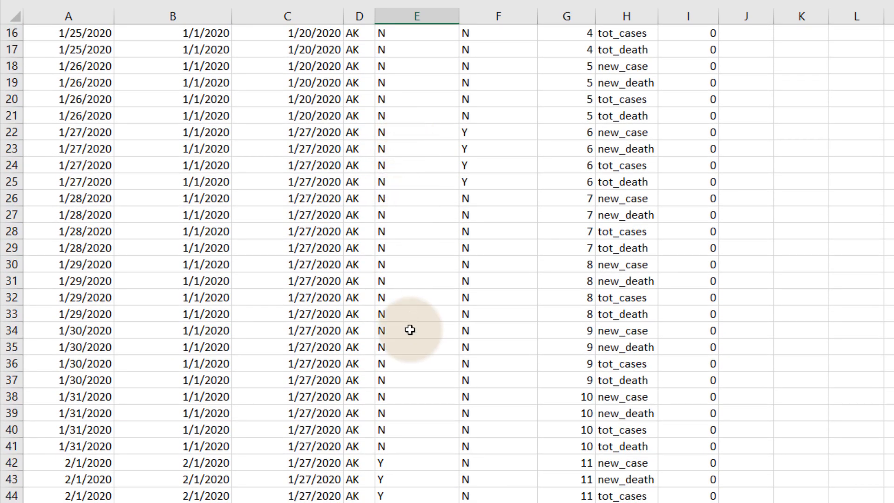
scroll(403, 402, down, 1)
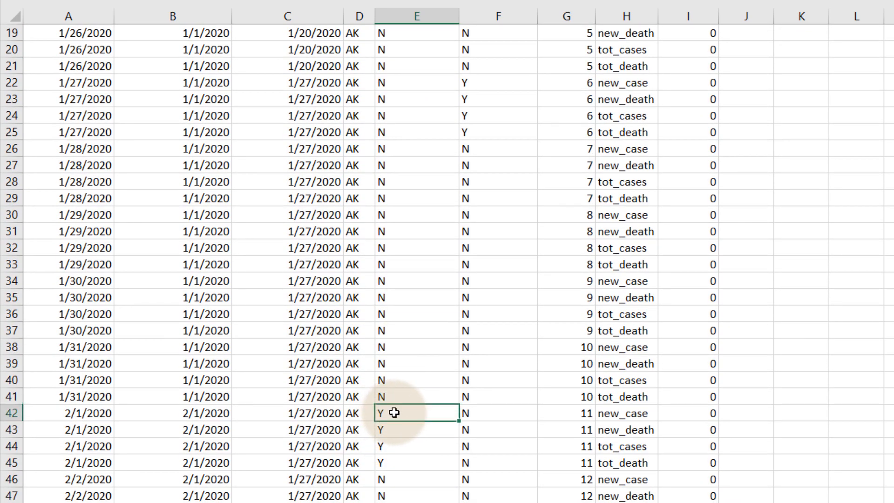
click(182, 413)
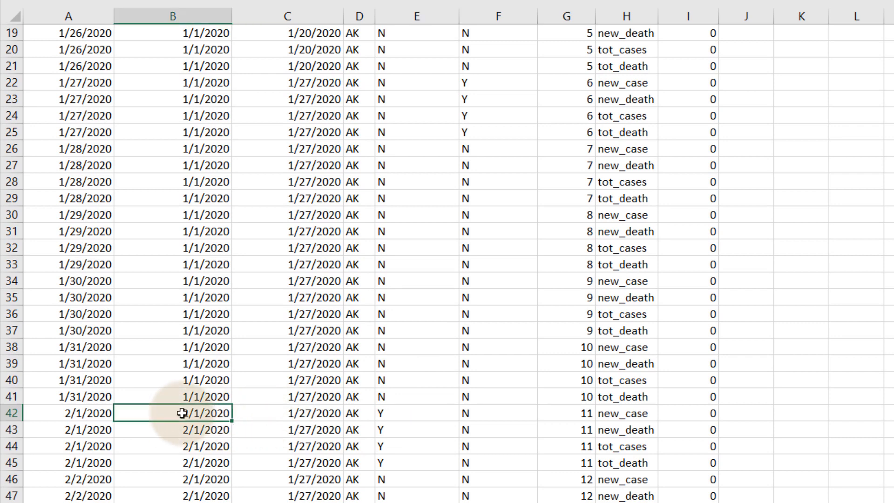
click(76, 415)
click(161, 419)
click(70, 414)
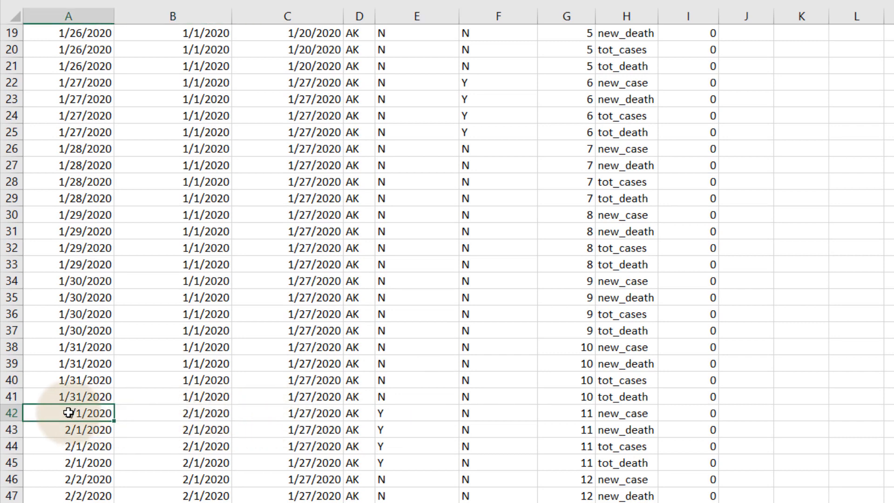
click(181, 418)
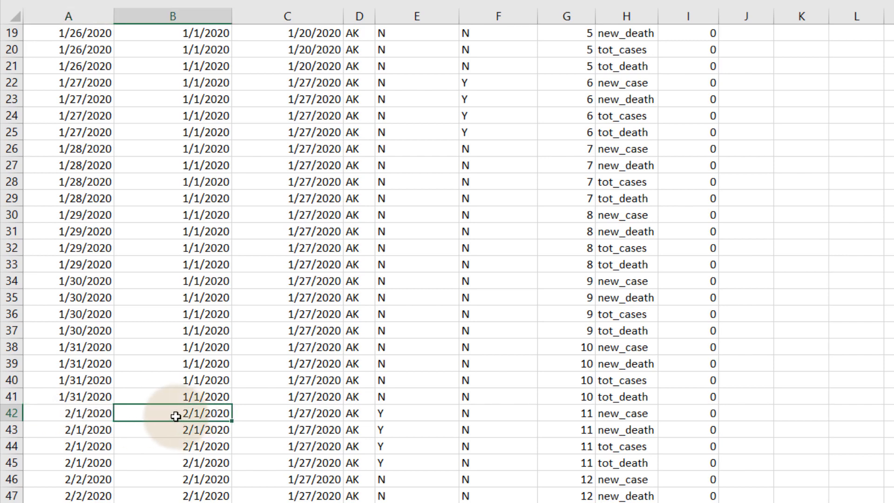
scroll(188, 416, up, 6)
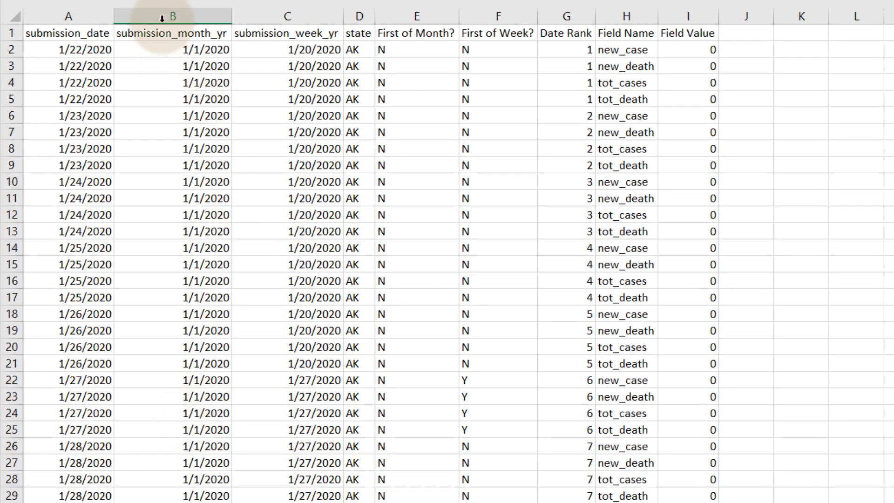
scroll(186, 257, down, 1)
scroll(187, 257, down, 8)
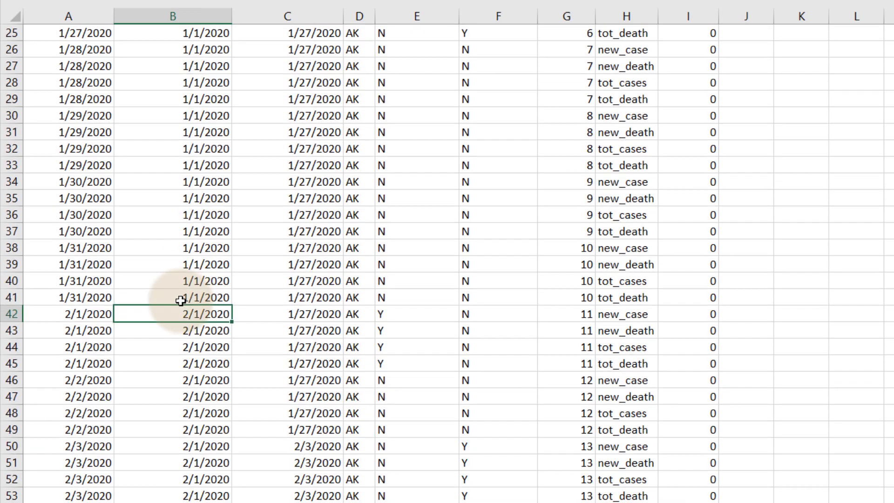
click(386, 315)
Check the First of Week? flag in row 50 against its submission_date and submission_week_yr
scroll(463, 317, down, 2)
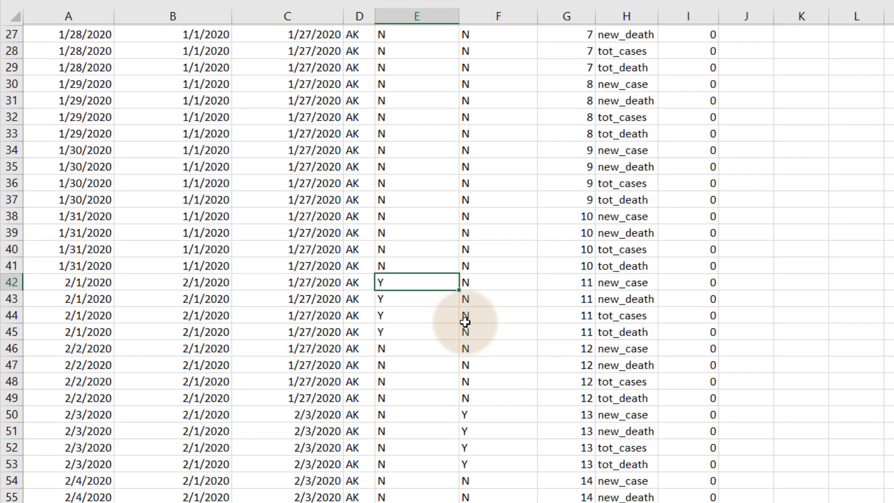
click(463, 347)
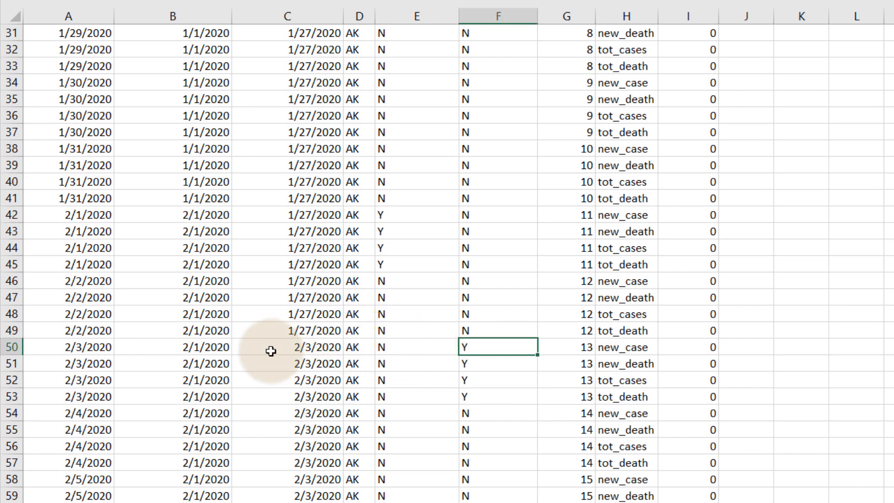
click(76, 349)
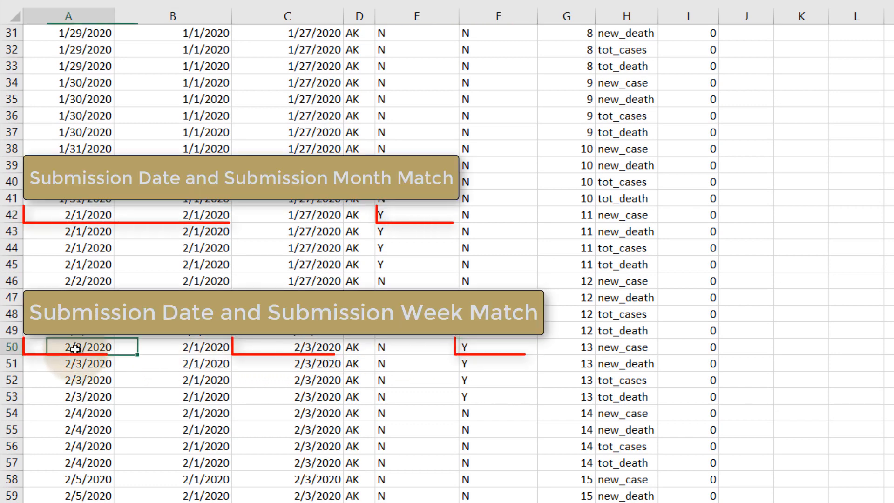
Compare the First of Week? flag and submission_week_yr in row 50 with the First of Month? flag in row 42
click(311, 348)
click(482, 347)
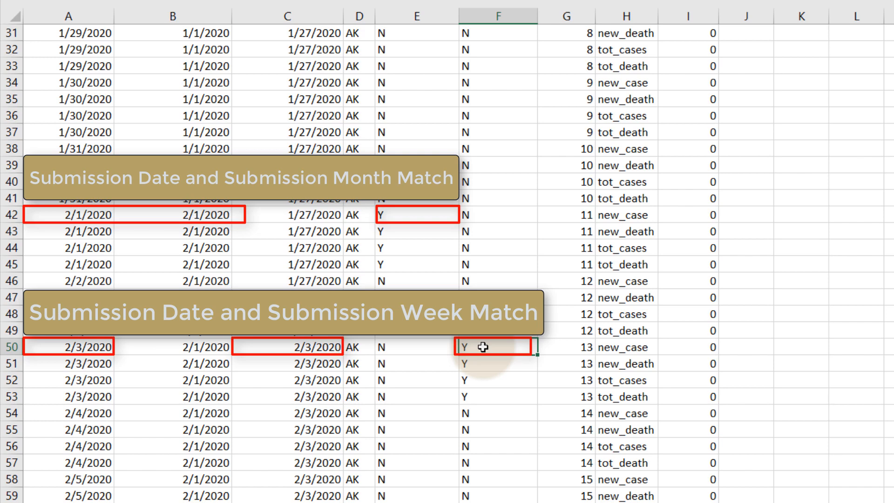
click(386, 215)
click(485, 351)
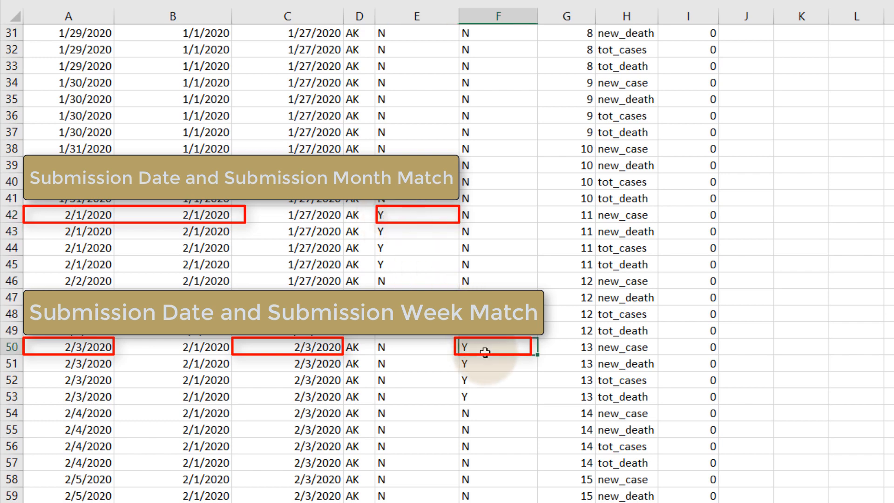
Examine how Date Rank relates to submission_date across the first data rows, 2 to 9
scroll(485, 351, up, 10)
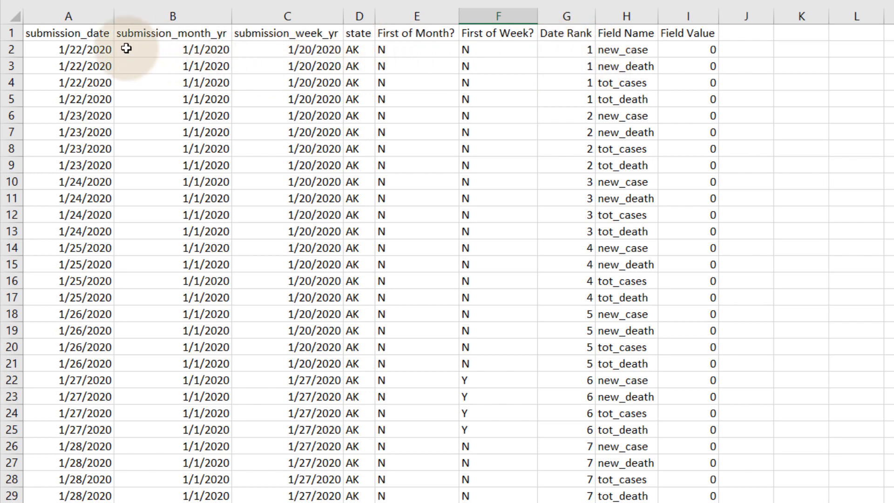
click(70, 51)
drag(566, 51, 573, 163)
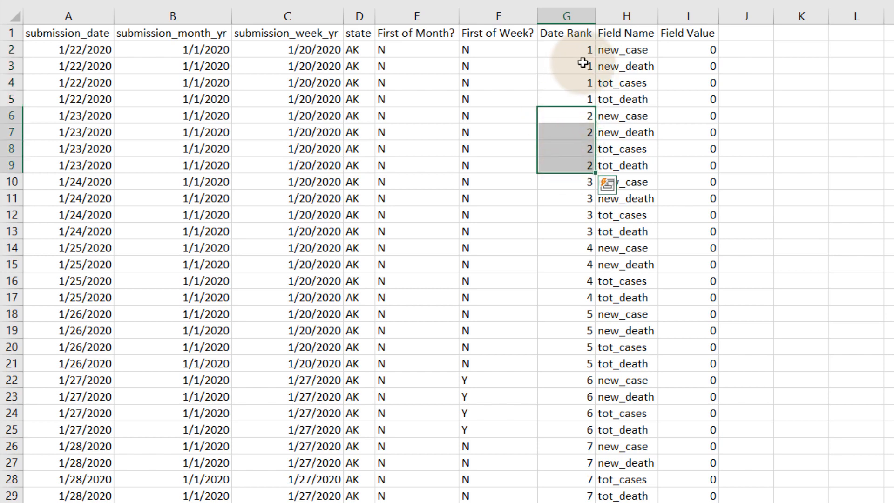
click(569, 51)
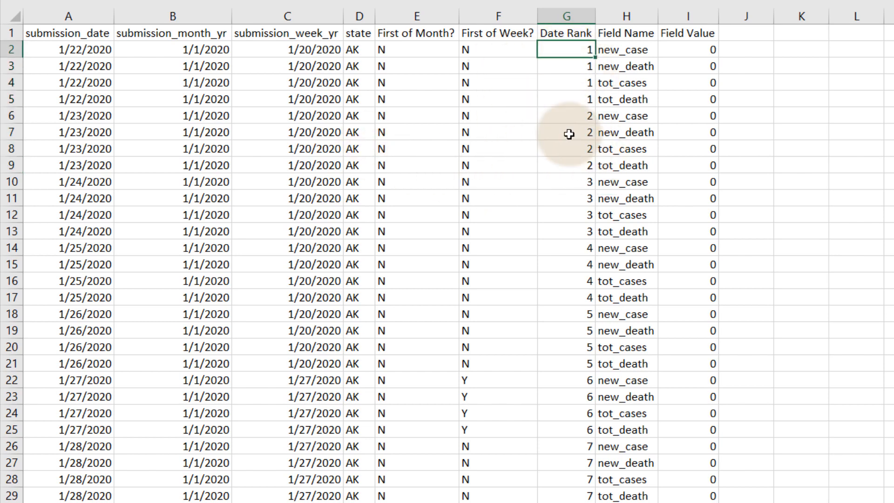
Examine the Field Name and Field Value columns across the Alaska and Arizona rows, then return to the start of the sheet
click(691, 52)
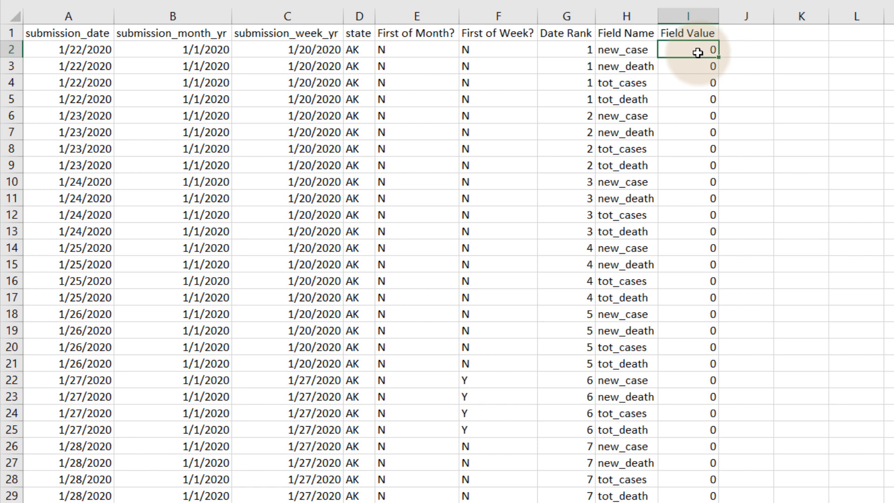
click(624, 52)
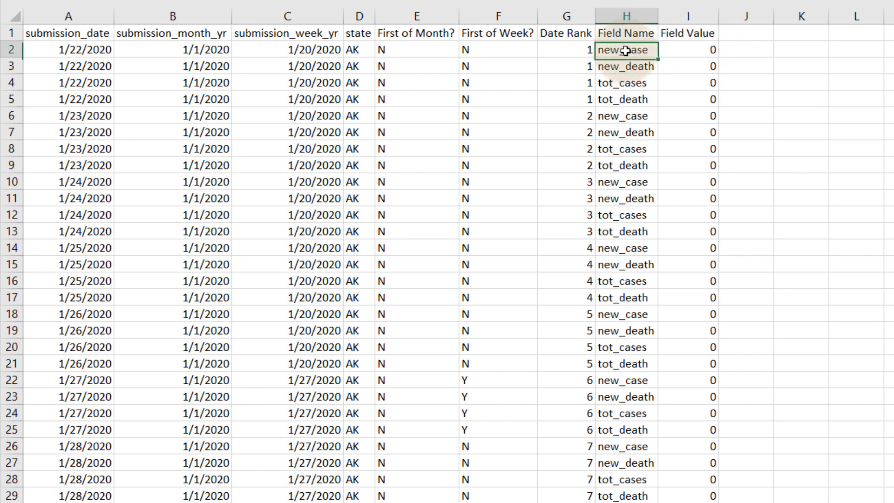
scroll(638, 85, down, 20)
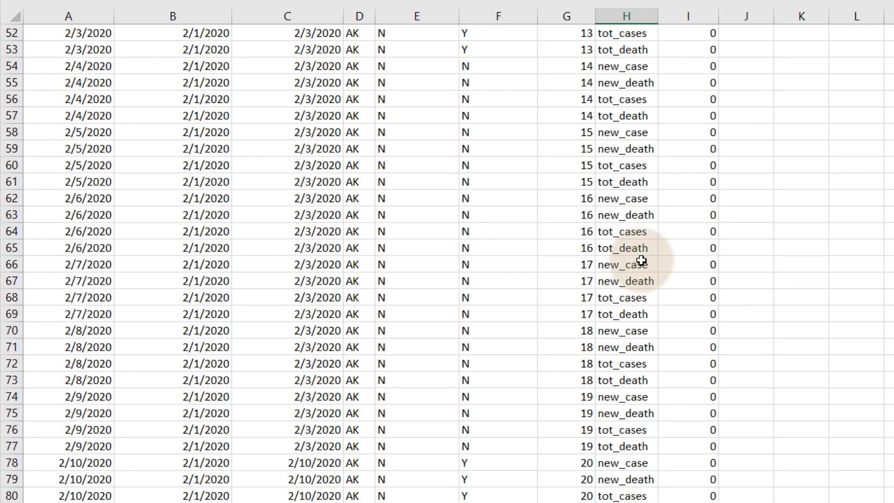
scroll(641, 263, down, 20)
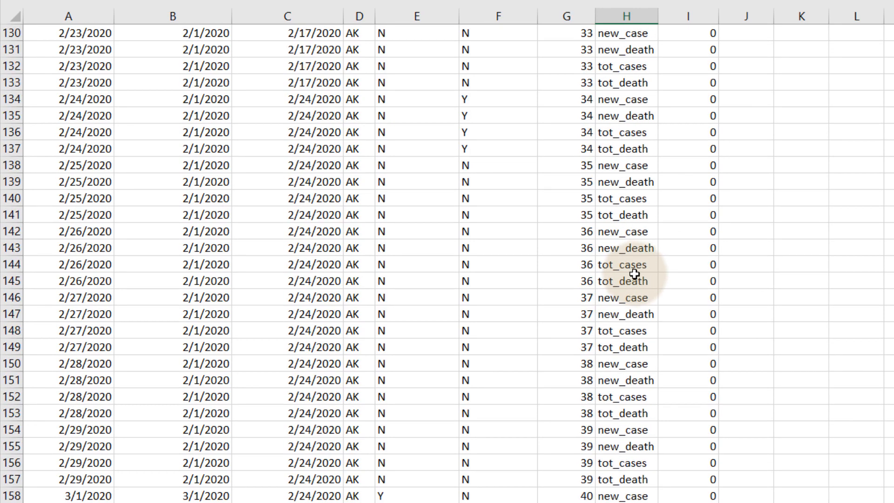
scroll(633, 279, down, 12)
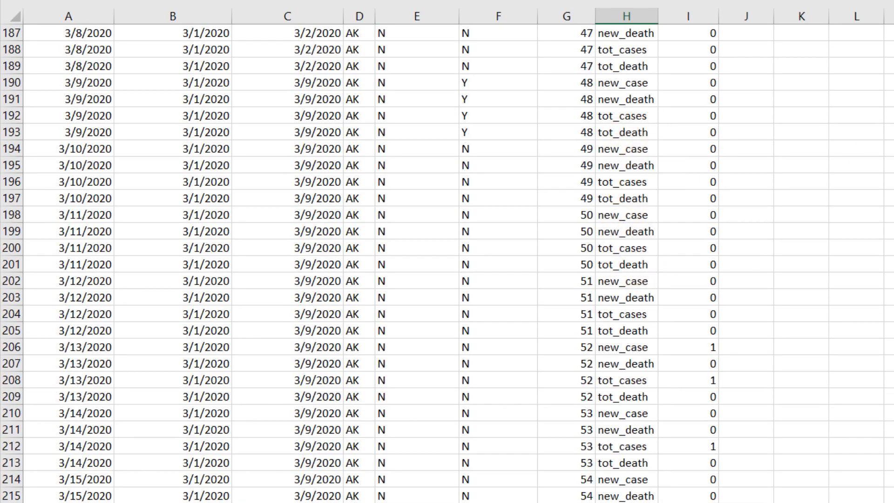
scroll(447, 263, down, 20)
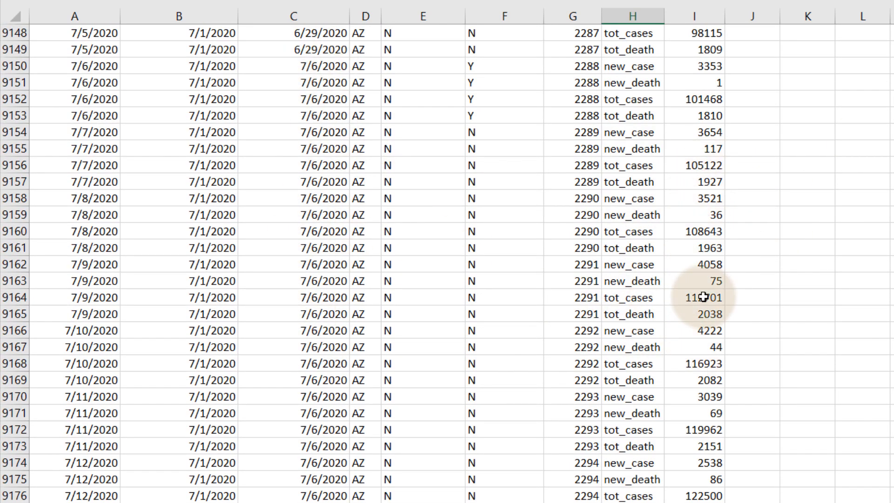
click(633, 301)
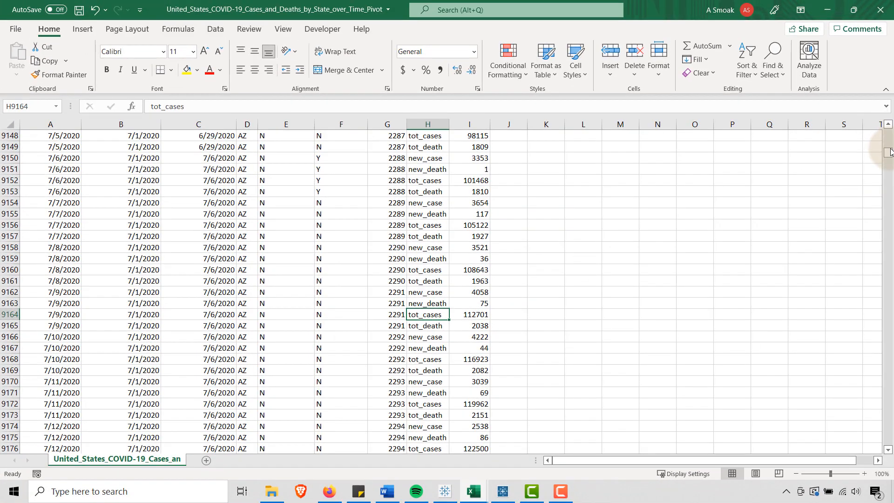
drag(888, 150, 889, 131)
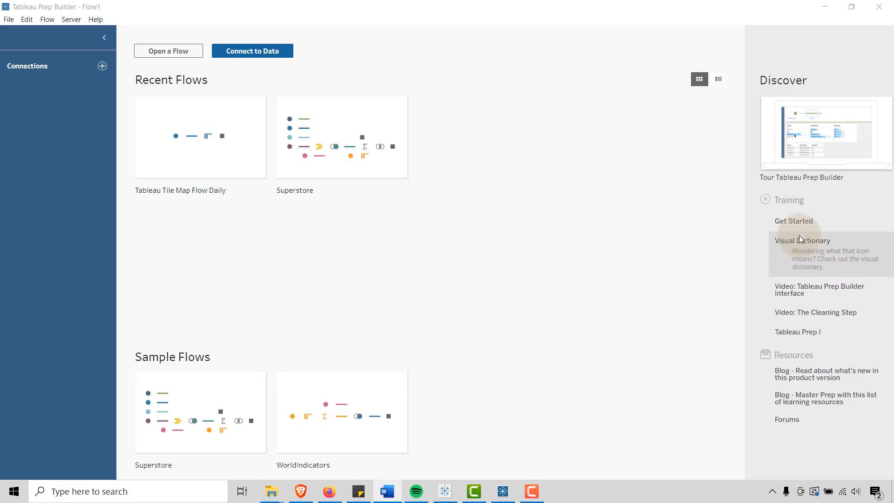
In Tableau Prep Builder, connect to the text file United_States_COVID-19_Cases_and_Deaths_by_State_over_Time from the Example Output folder
click(689, 216)
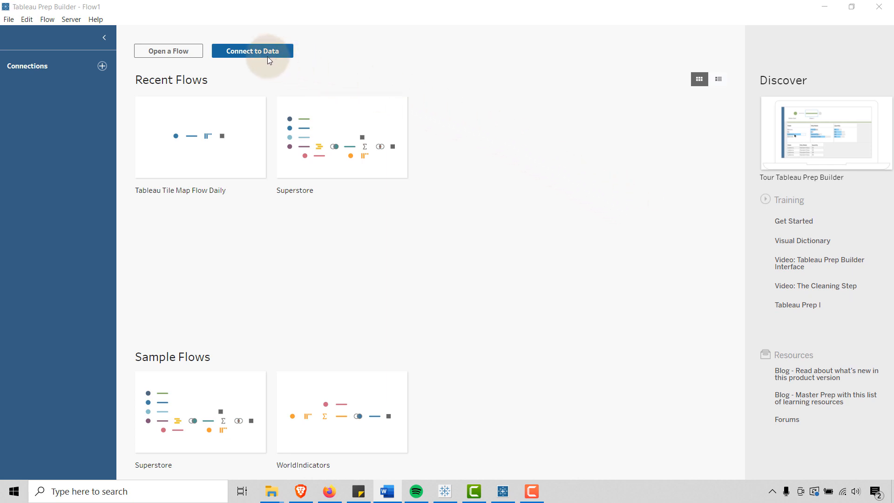
click(250, 51)
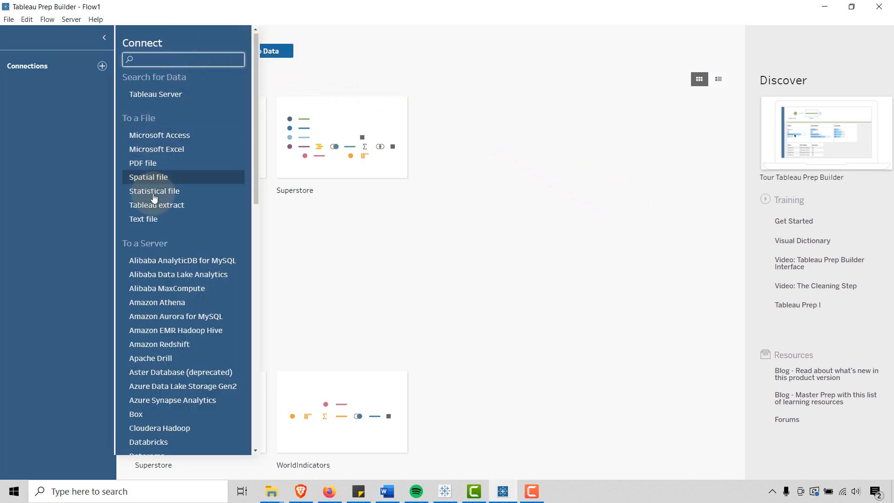
click(148, 223)
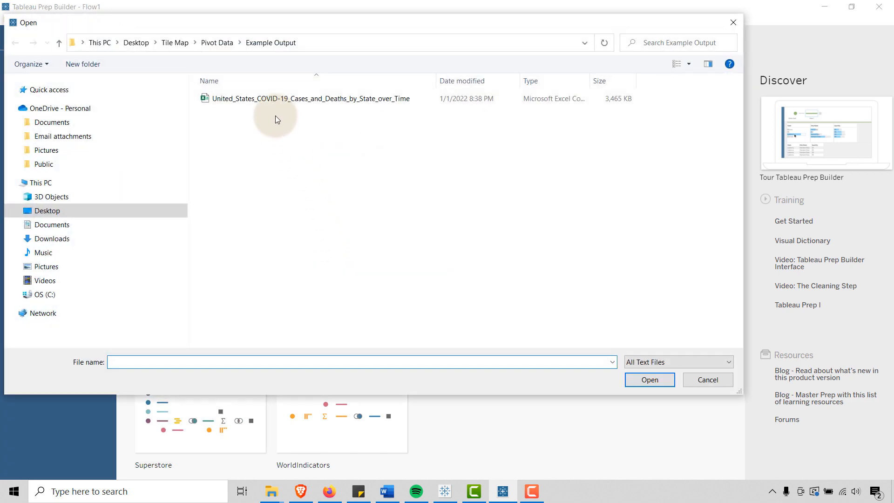
double_click(277, 98)
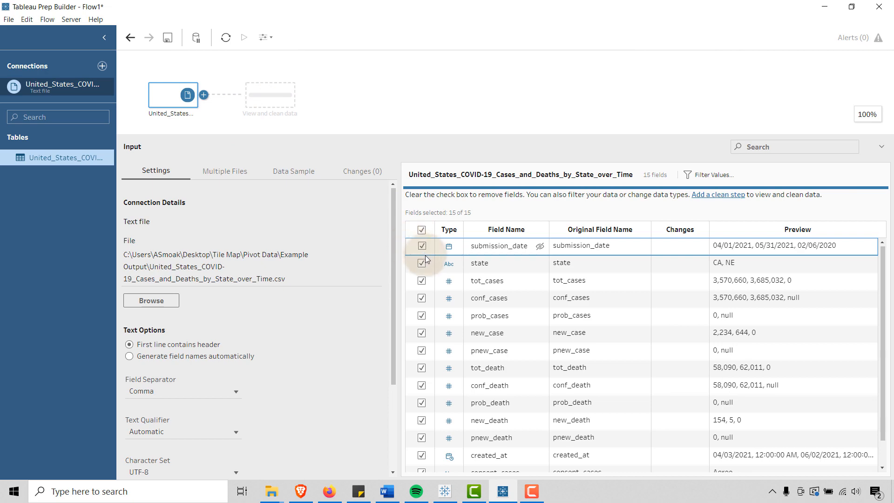
Exclude conf_cases, prob_cases, pnew_case, conf_death, prob_death, pnew_death, created_at, consent_cases and consent_deaths from the input's fields
click(422, 298)
click(422, 315)
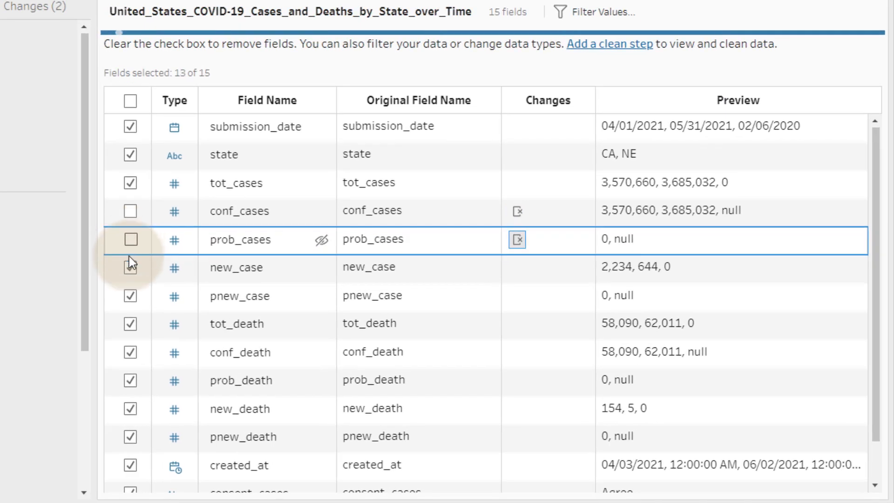
click(131, 295)
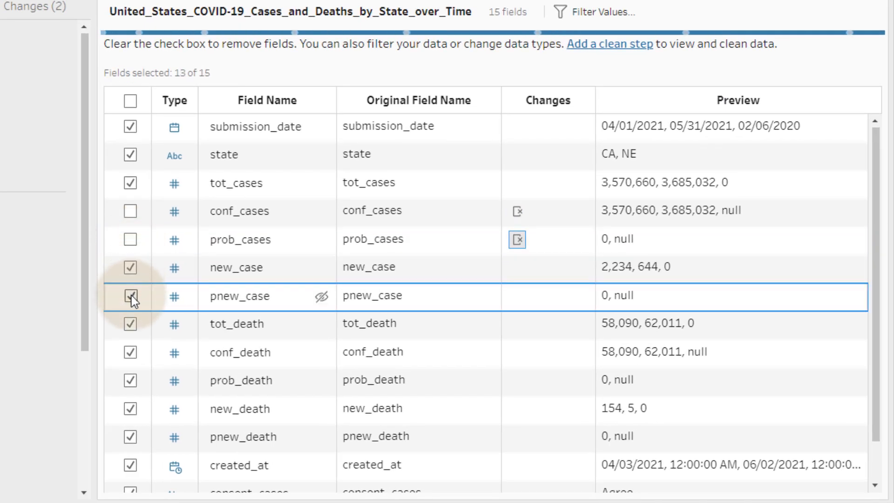
click(131, 355)
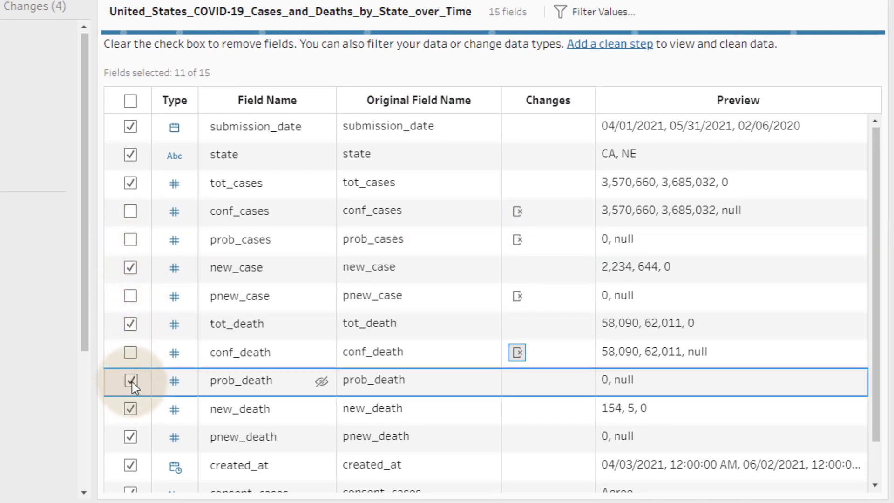
click(132, 382)
click(132, 437)
click(132, 466)
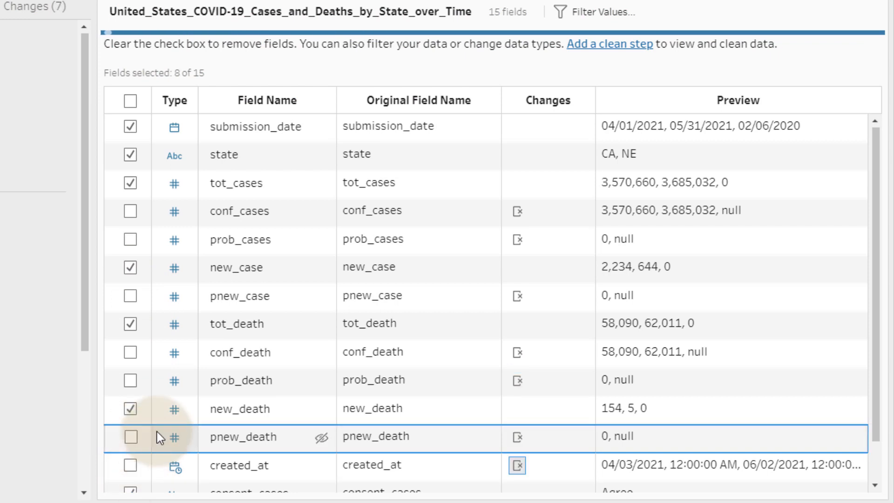
scroll(153, 435, down, 2)
click(130, 448)
scroll(142, 444, down, 2)
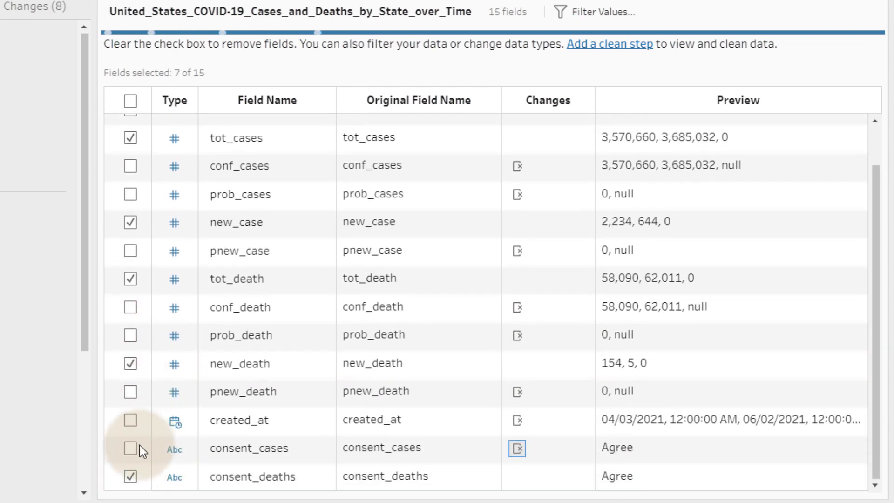
click(131, 476)
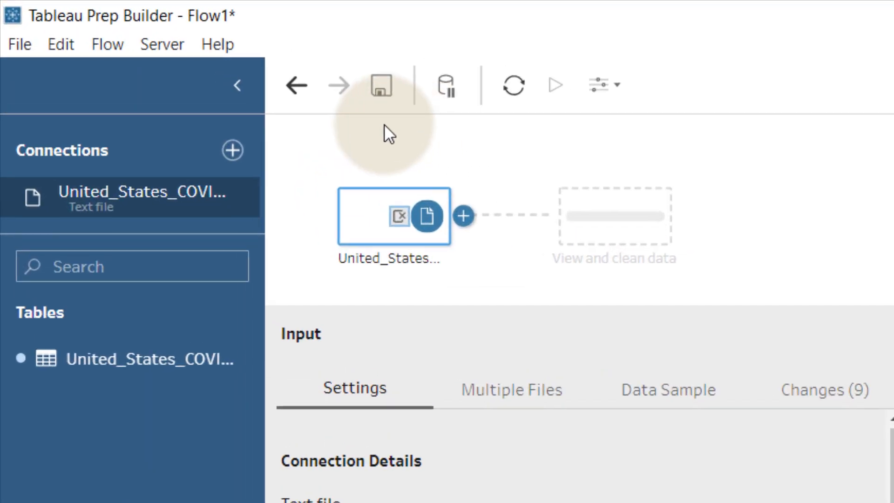
Add a clean step directly after the United_States COVID-19 input in the flow
click(464, 215)
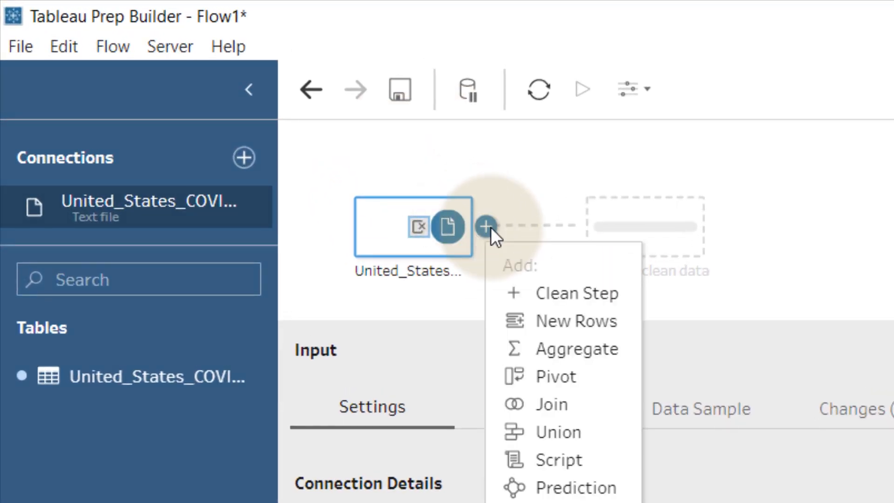
click(562, 291)
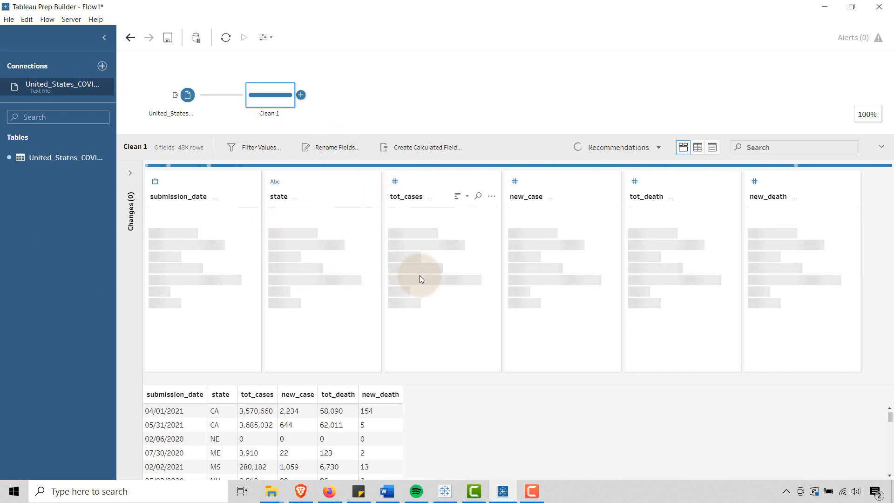
mouse_move(423, 242)
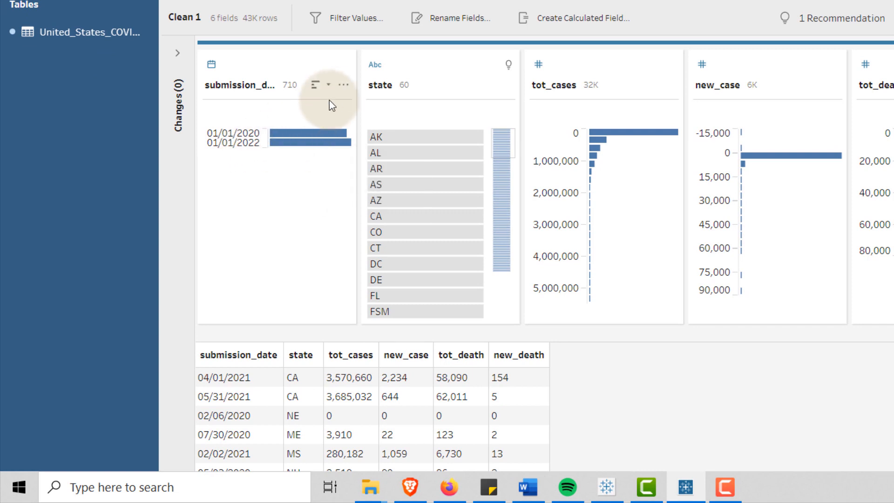
Show the submission_date field in Detail view and select Date as its data type
click(343, 86)
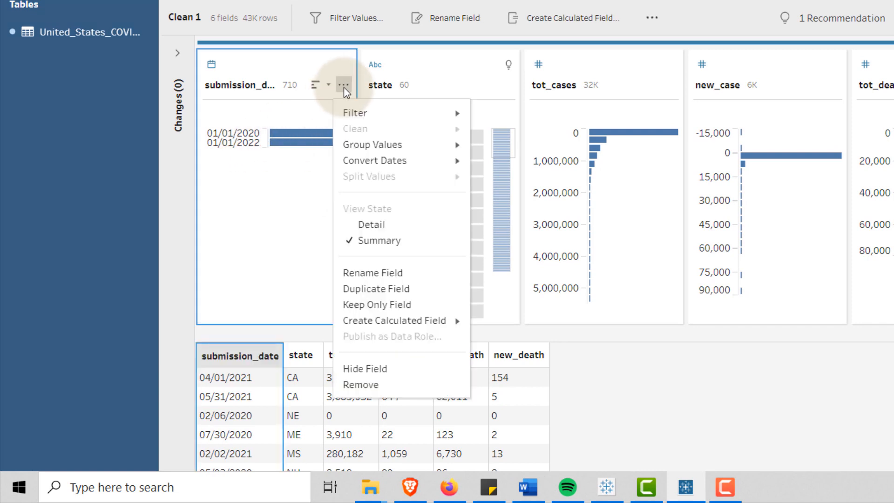
click(371, 225)
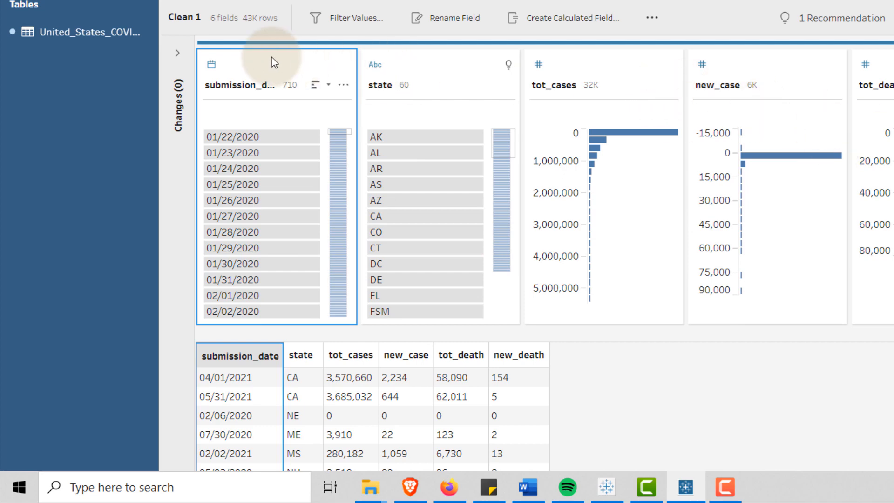
click(212, 64)
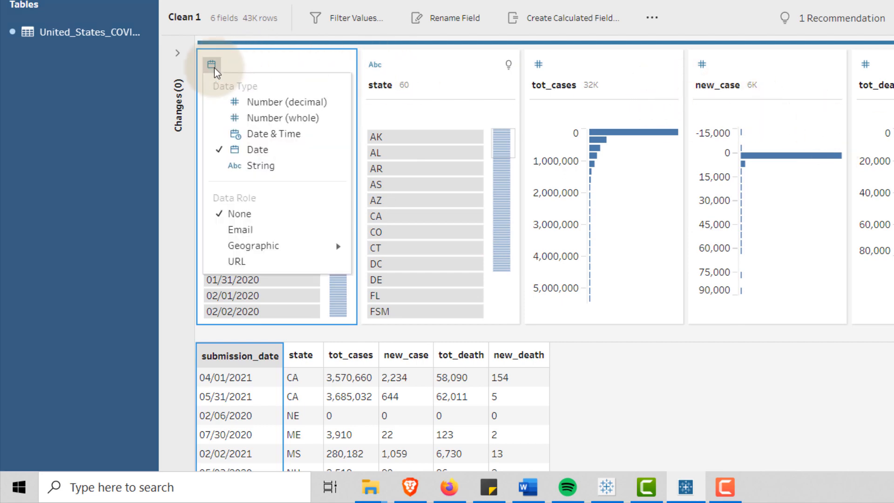
click(272, 148)
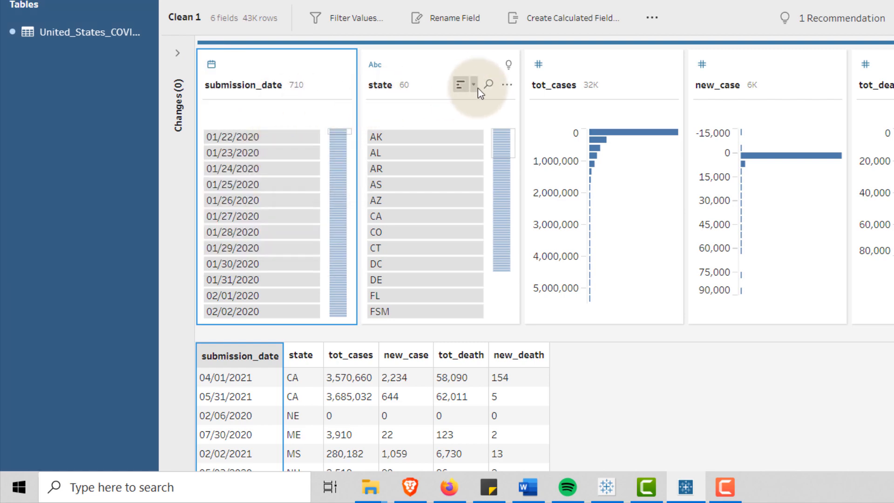
Assign the geographic data role State/Province to the state field
click(374, 64)
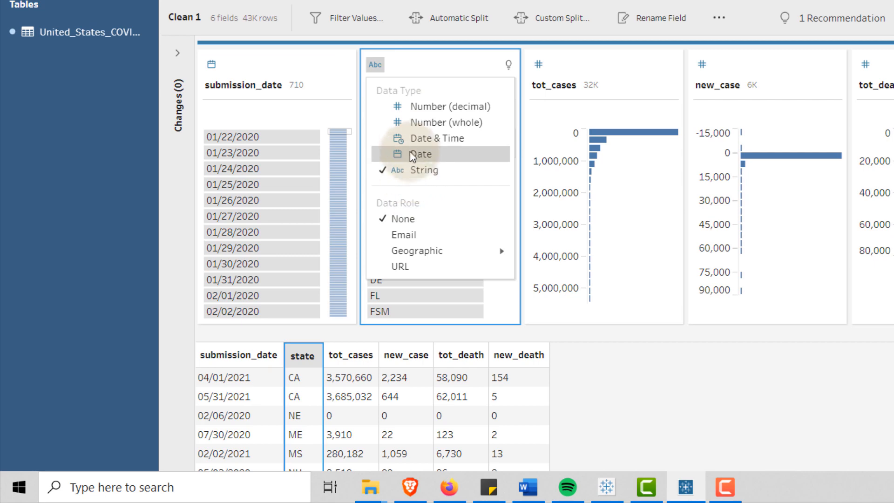
mouse_move(420, 253)
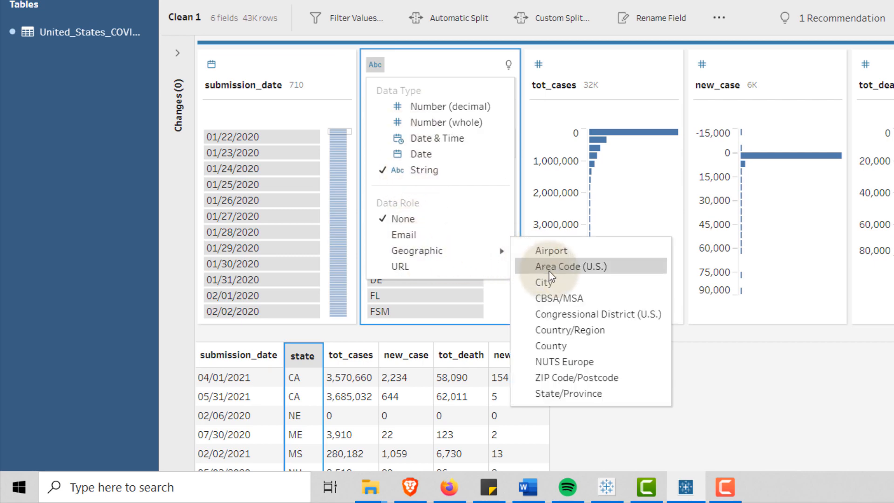
click(564, 394)
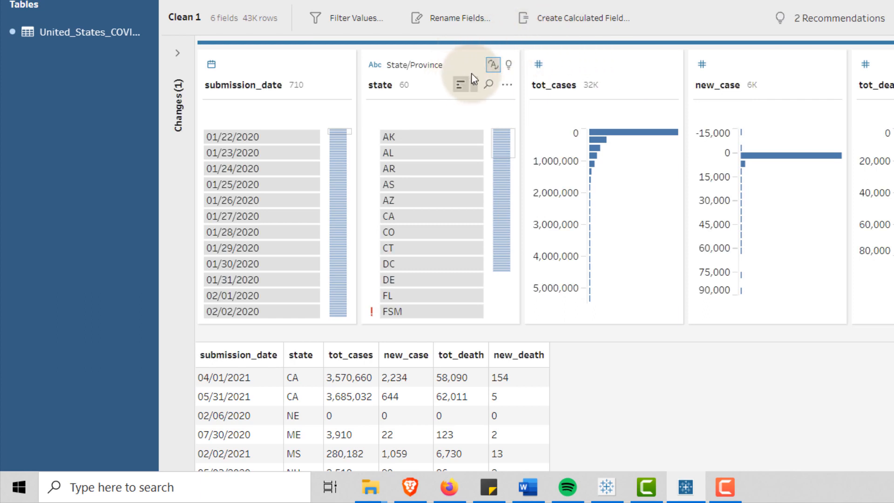
Start a selected-values filter on the state field and set it to Exclude
click(506, 85)
mouse_move(532, 112)
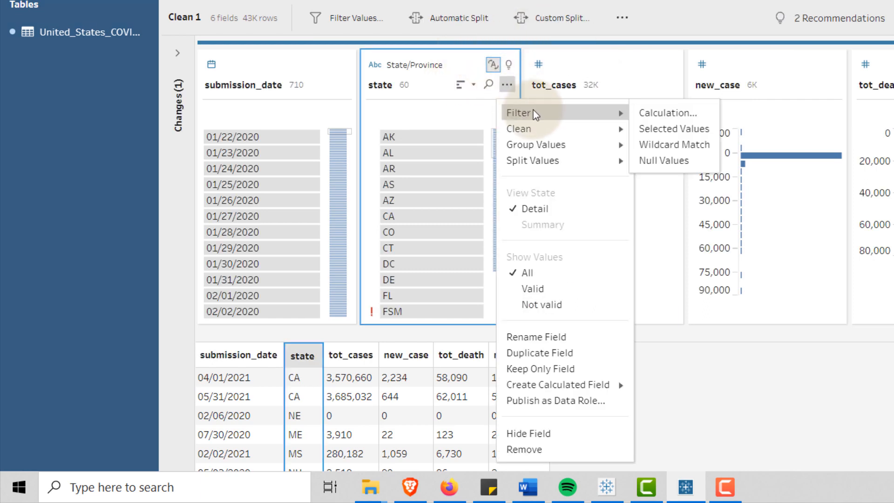
click(661, 128)
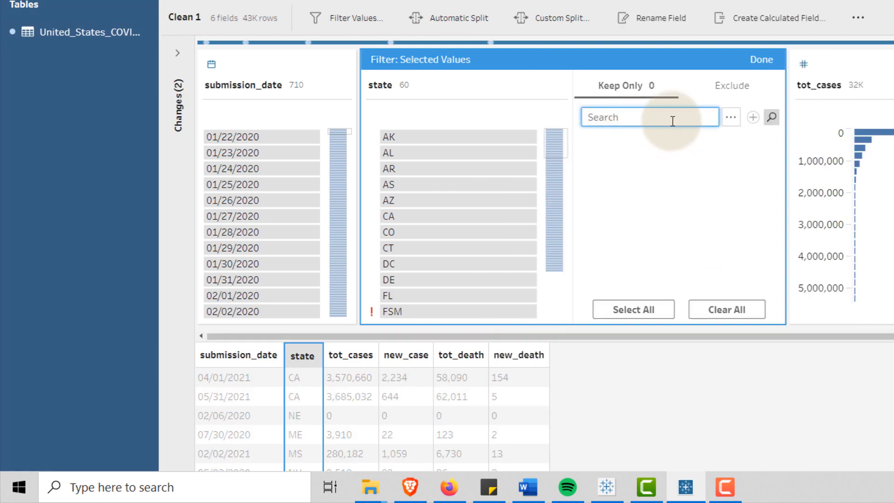
click(720, 91)
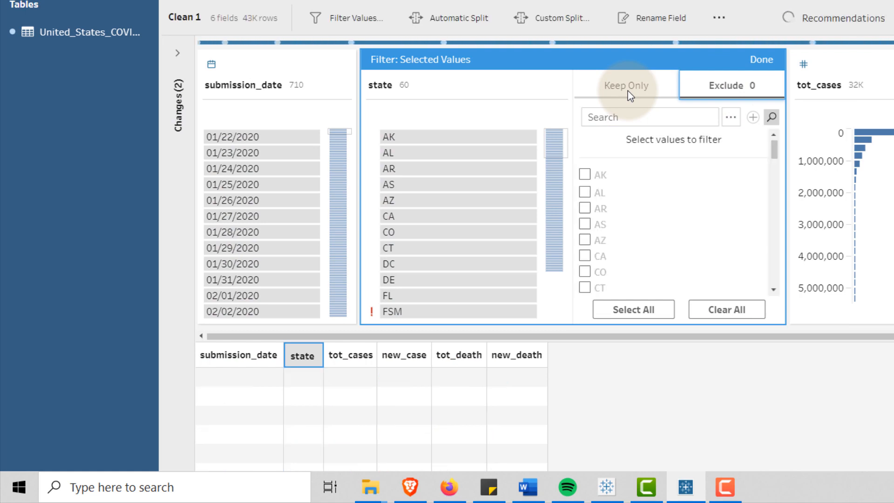
Exclude the territories AS, FSM and GU in the state field's filter
mouse_move(371, 312)
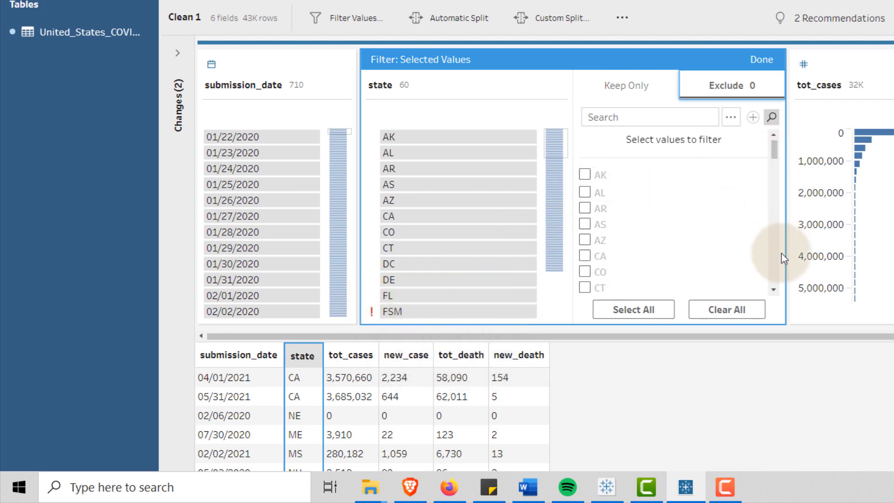
click(774, 290)
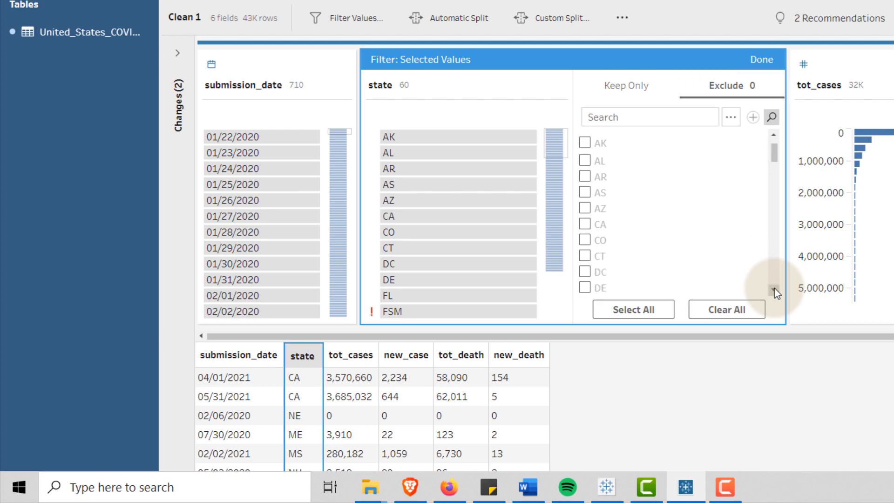
click(584, 192)
scroll(676, 225, down, 3)
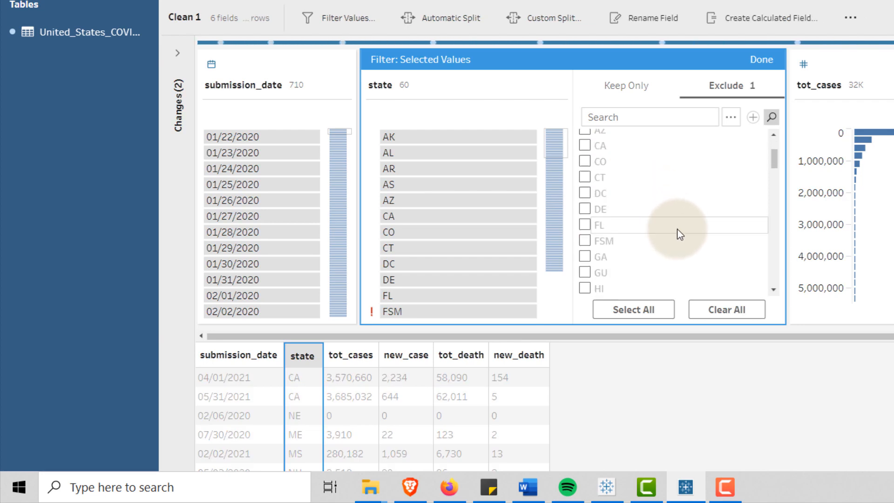
scroll(603, 188, down, 3)
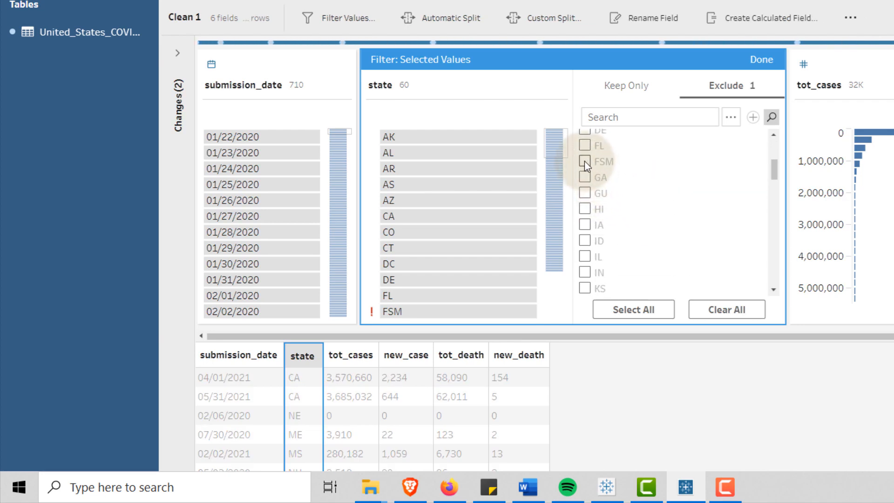
click(584, 192)
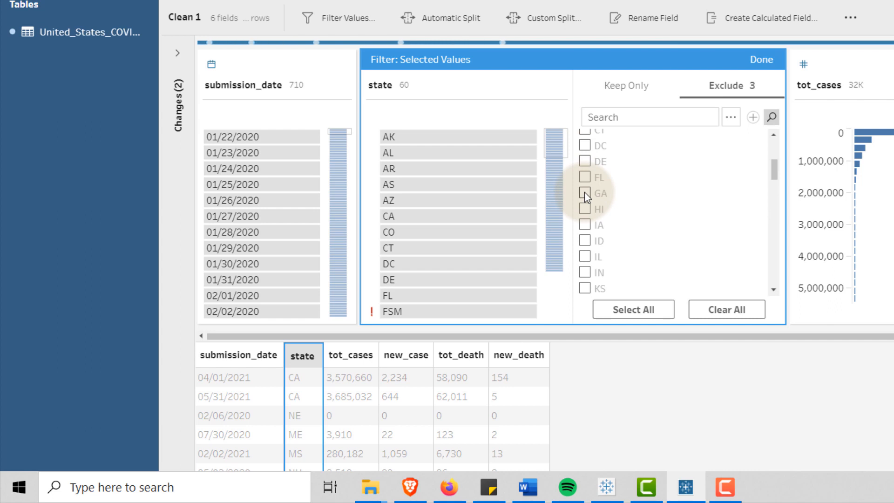
Exclude MP, PR, PW, RMI and VI in the state field's filter as well
scroll(583, 197, down, 6)
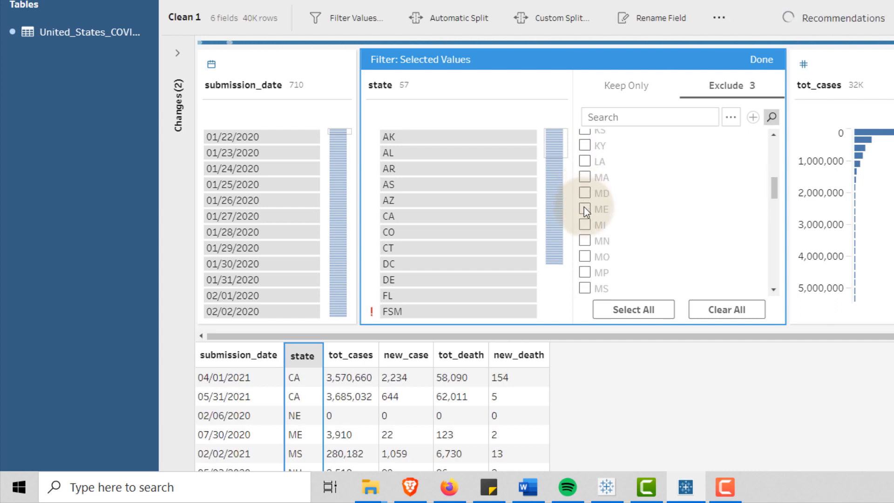
click(585, 274)
scroll(591, 256, down, 2)
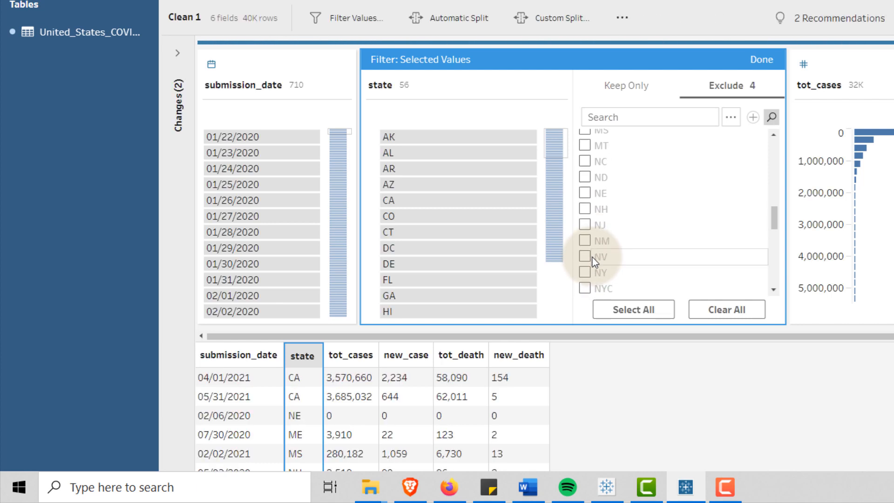
scroll(594, 210, down, 4)
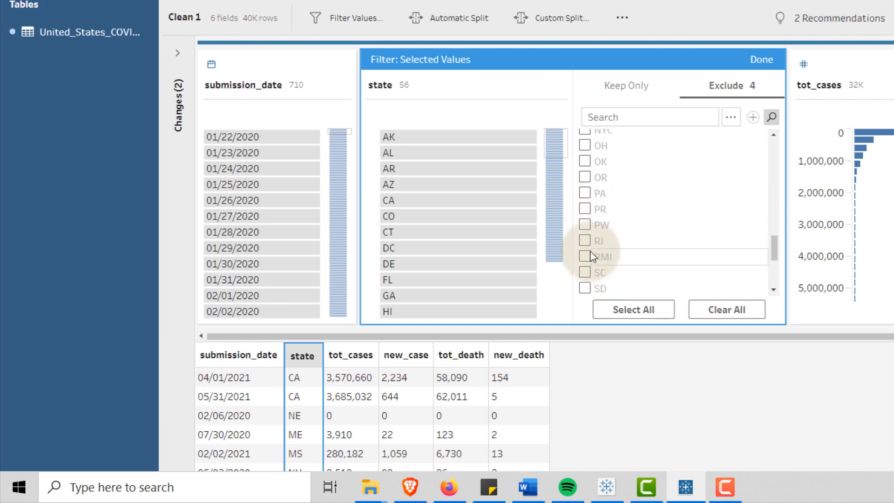
click(585, 209)
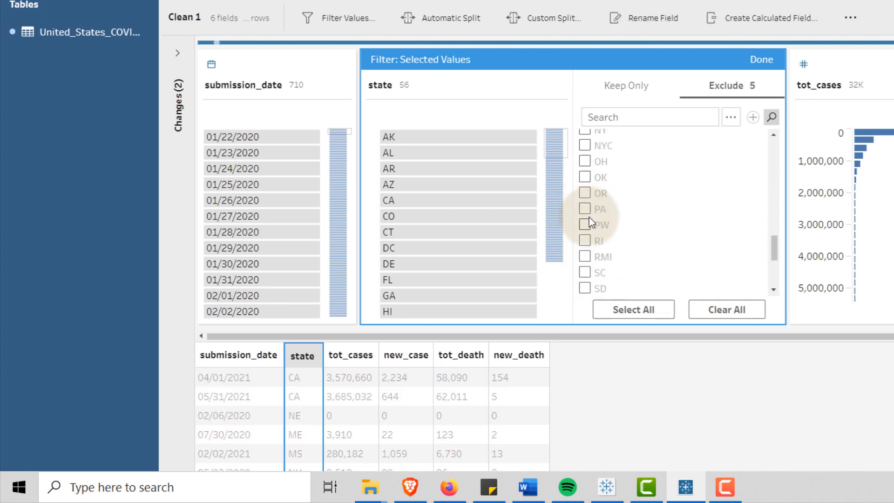
click(603, 224)
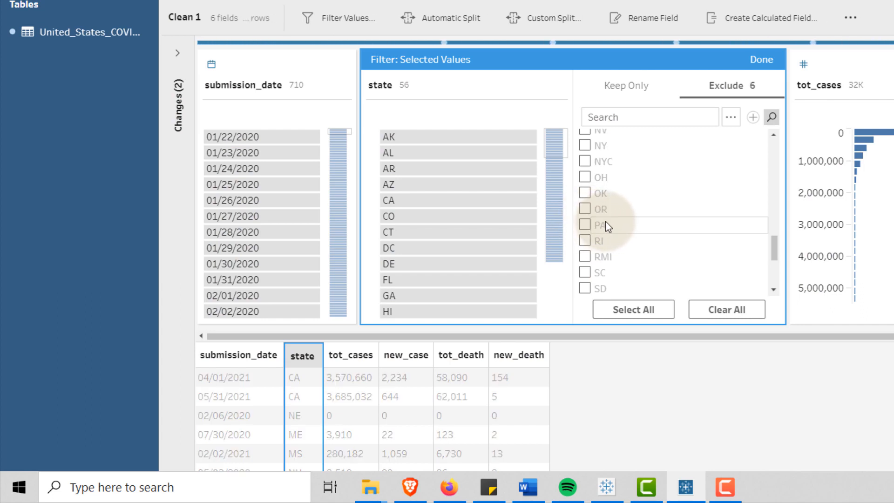
scroll(606, 222, down, 3)
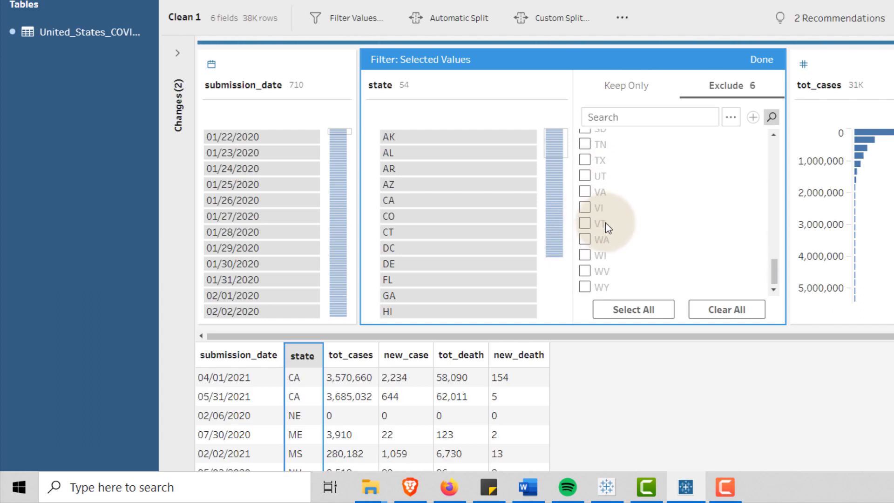
scroll(601, 230, up, 3)
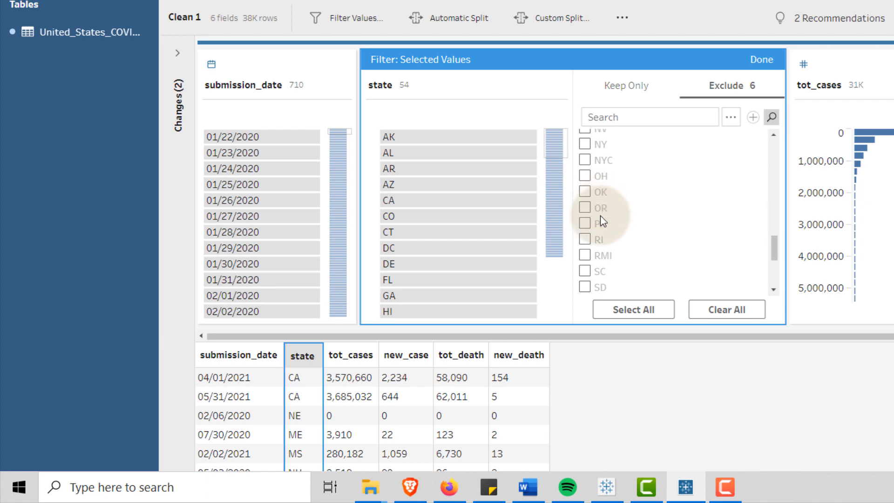
click(586, 254)
scroll(593, 227, down, 3)
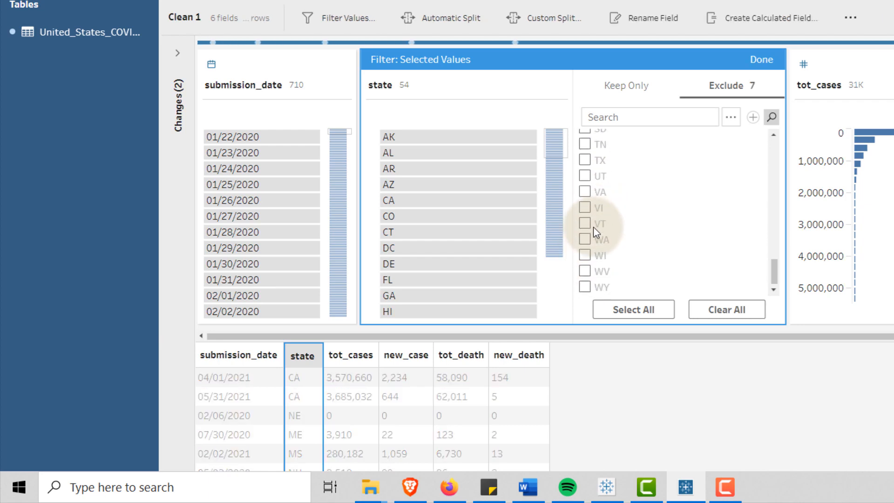
click(585, 241)
Review the remaining unexcluded values of the state field and finish the filter
scroll(619, 221, up, 3)
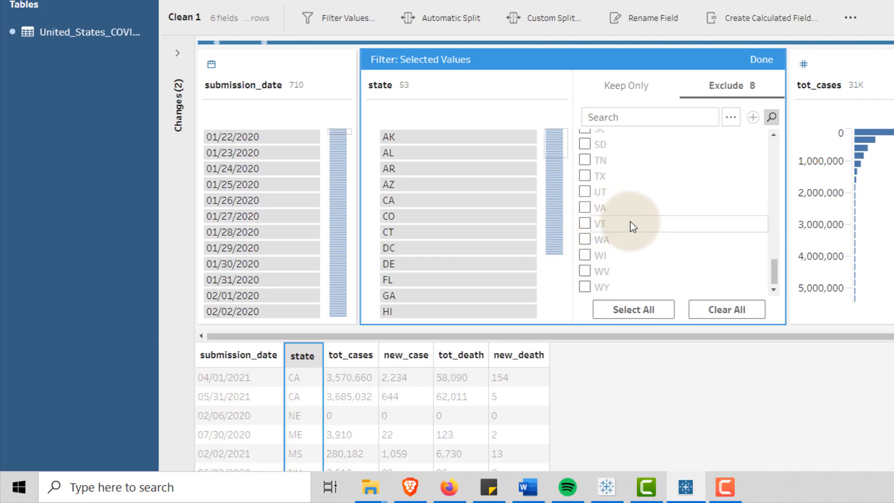
scroll(627, 223, up, 5)
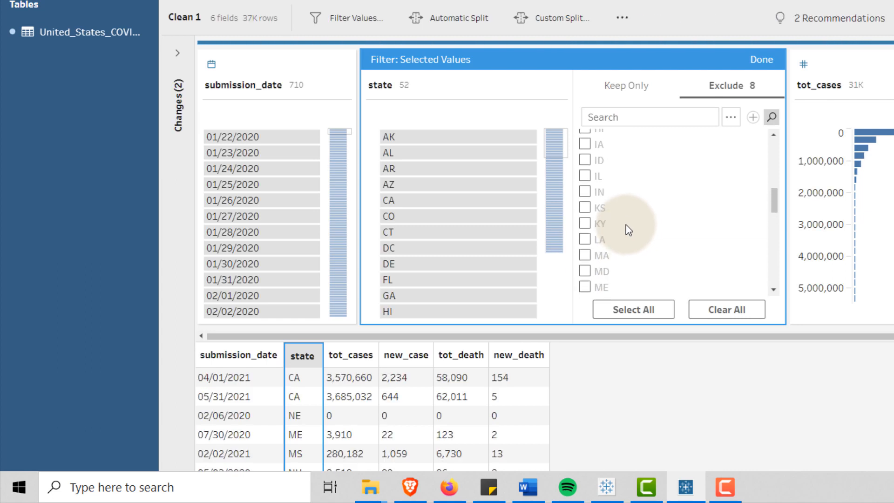
scroll(628, 230, down, 2)
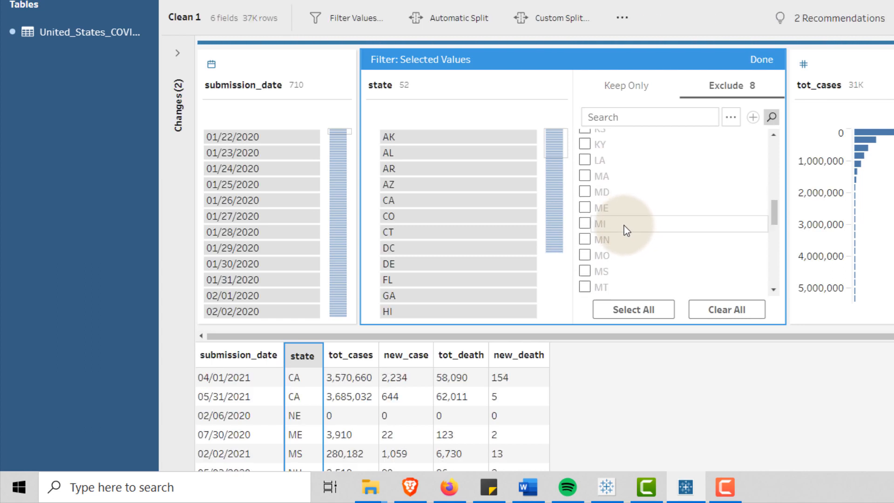
scroll(627, 230, down, 4)
scroll(624, 226, up, 2)
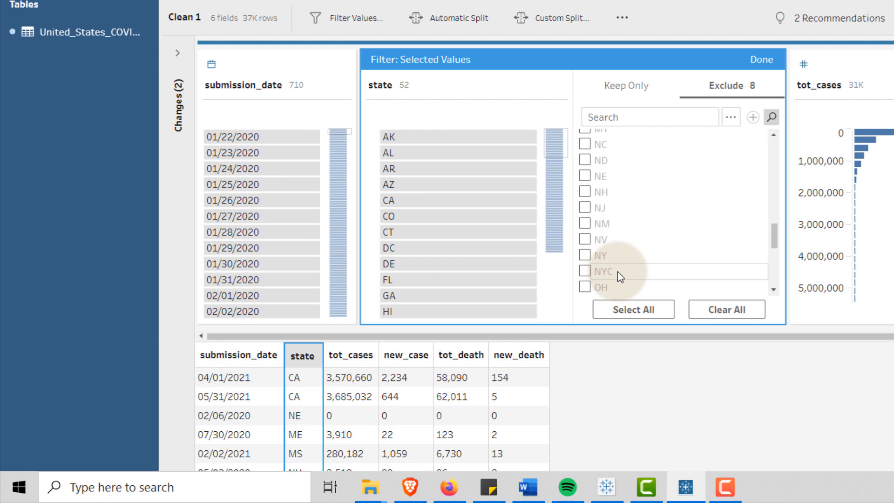
scroll(617, 272, up, 5)
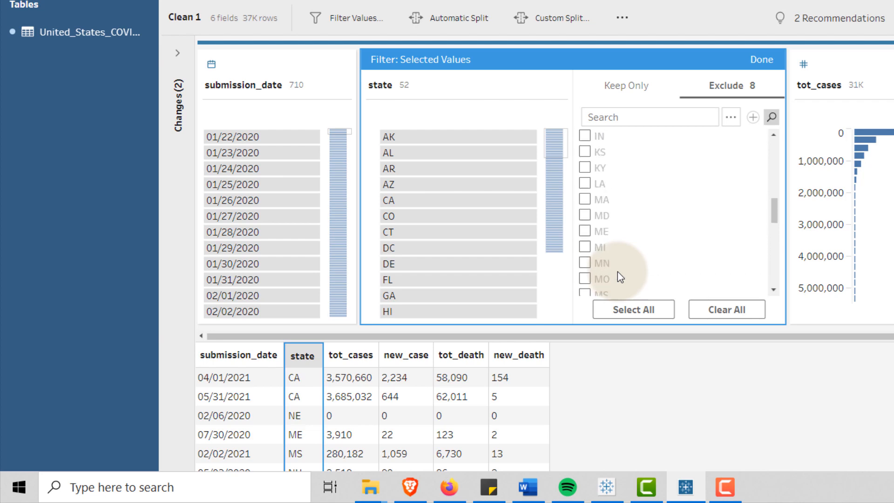
scroll(619, 187, up, 3)
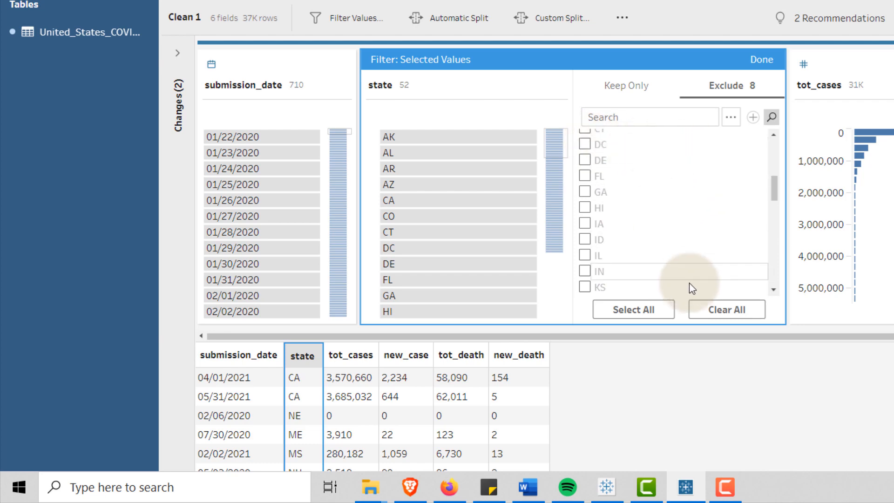
click(762, 60)
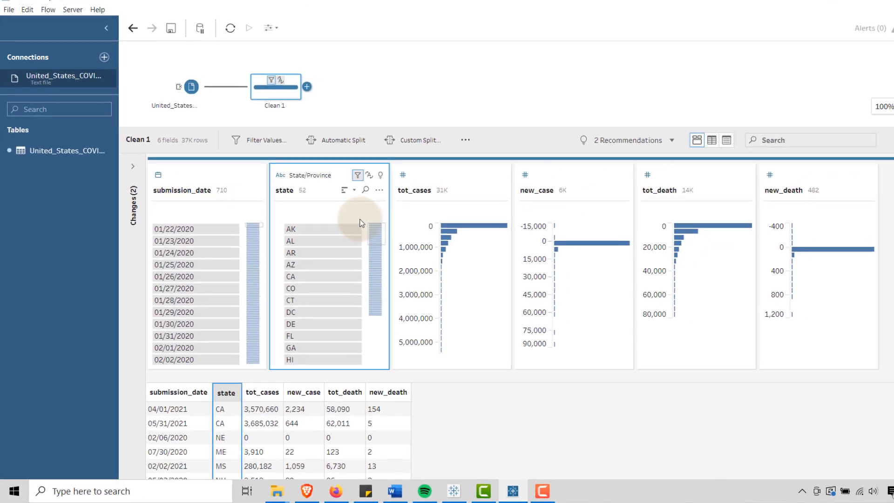
Start a calculated field based on submission_date and name it submission_month_yr
click(185, 182)
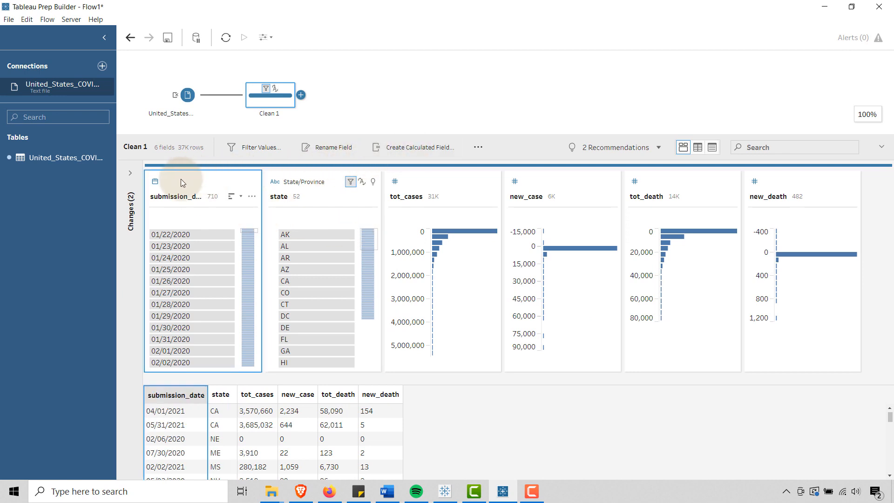
click(402, 147)
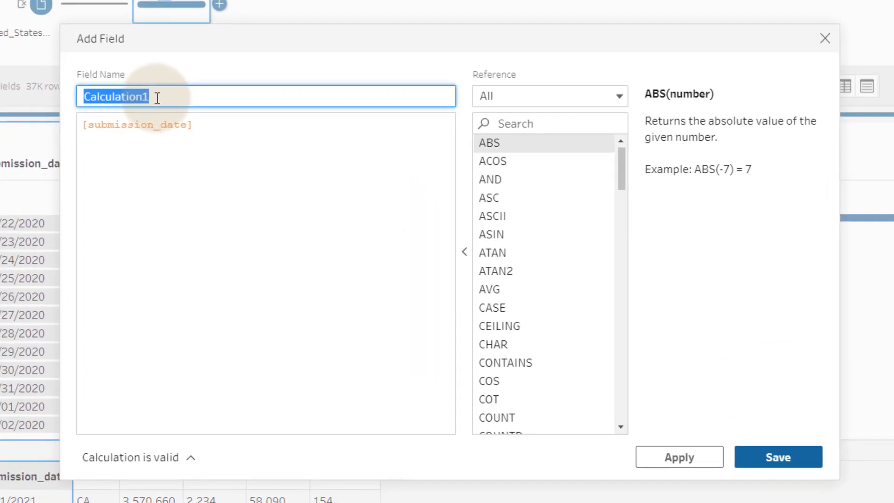
text(submission_month_yr)
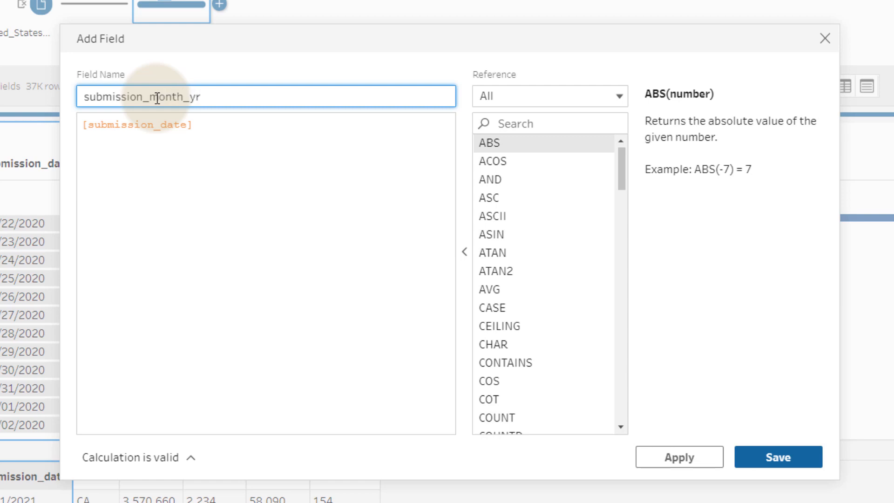
Enter the formula DATETRUNC('month',[submission_date]) for the submission_month_yr field
click(84, 124)
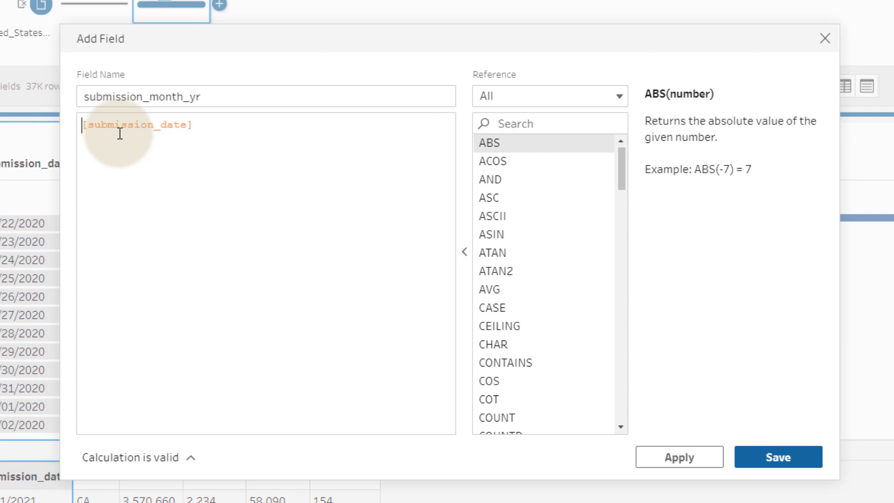
text(DATETRUNC)
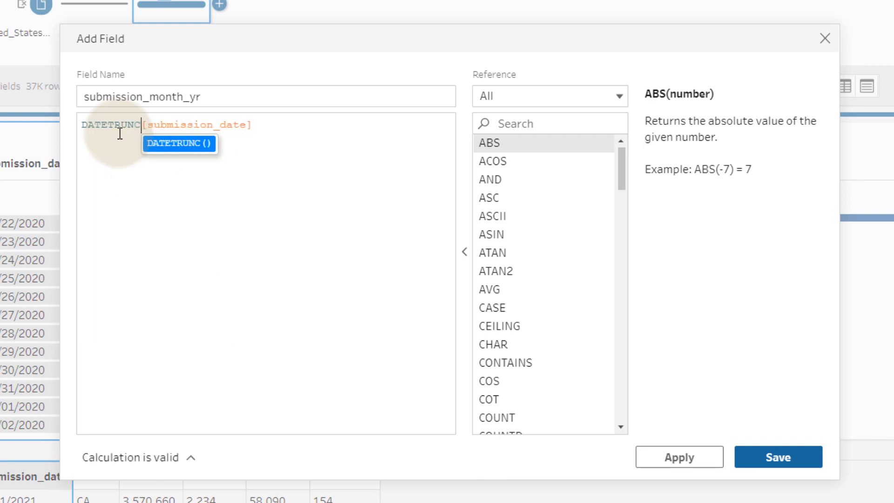
text(()
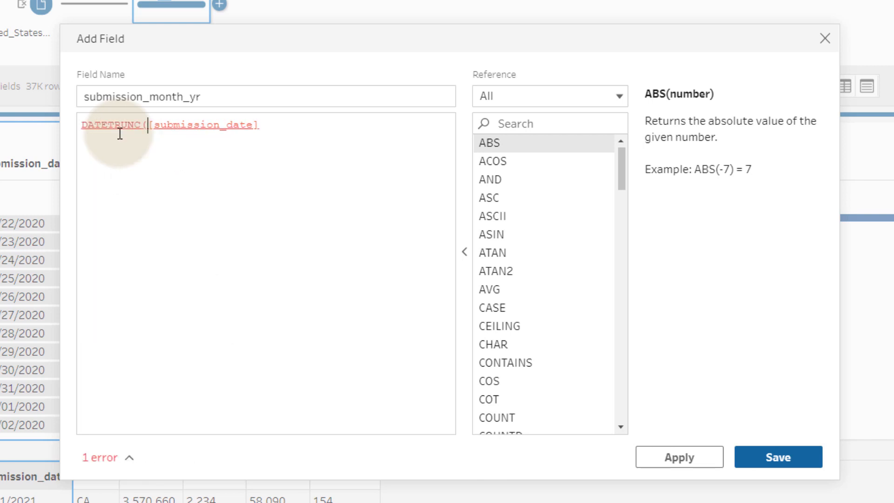
text('month)
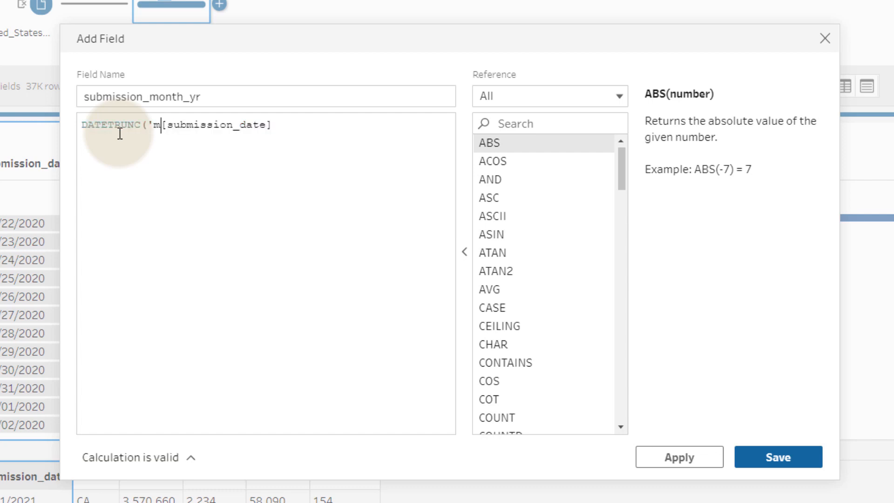
text(',[subm)
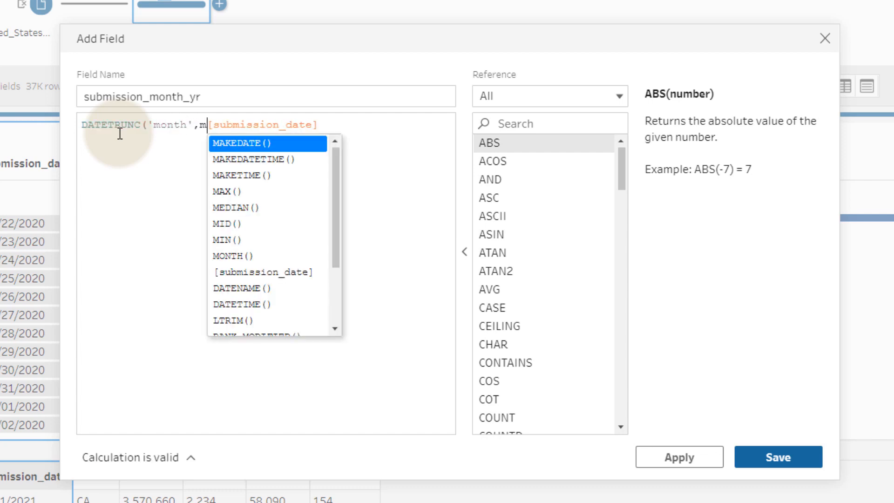
key(BackSpace)
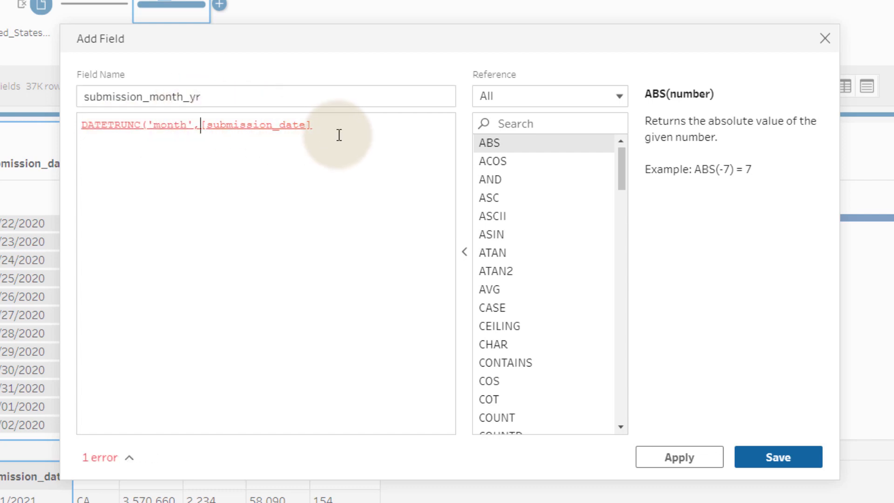
click(359, 128)
text())
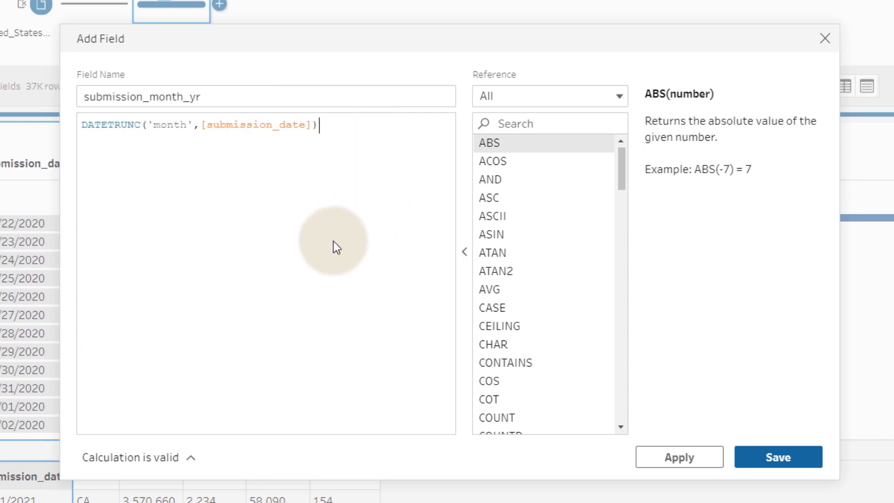
Look up the DATETRUNC function in the function reference and read its syntax description
click(500, 122)
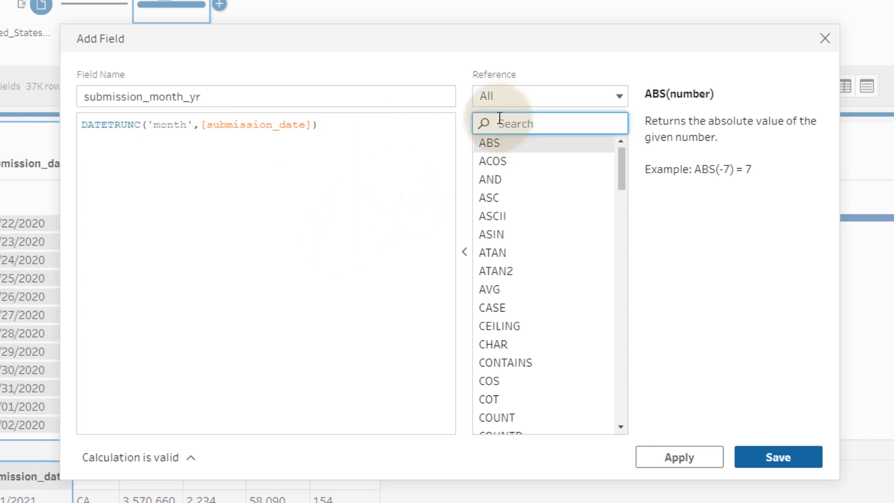
text(datetr)
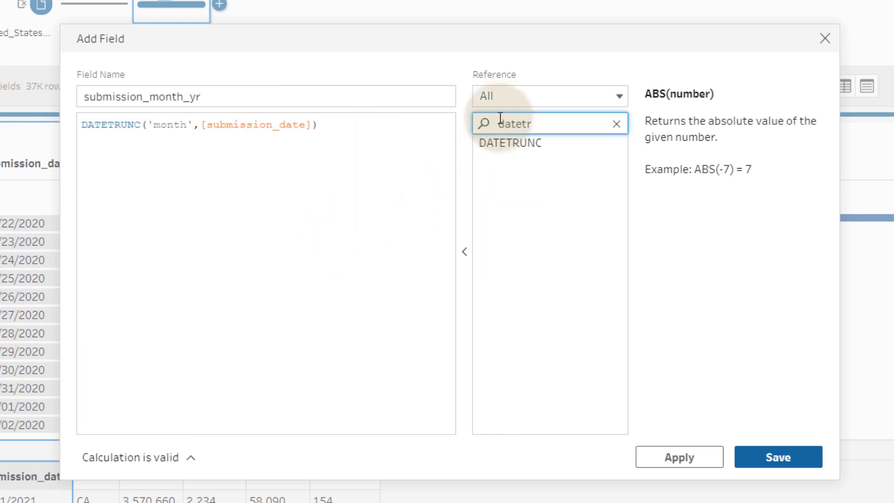
click(520, 145)
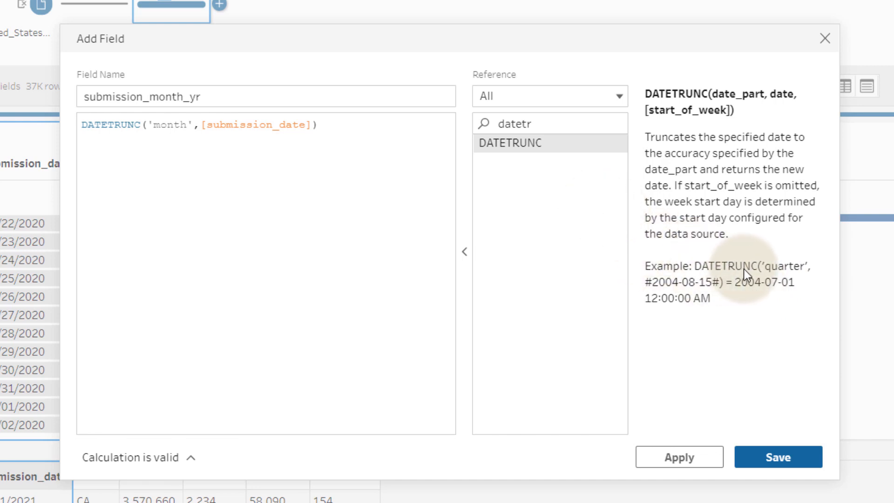
Save the submission_month_yr calculation and set the new field's data type to Date
click(762, 457)
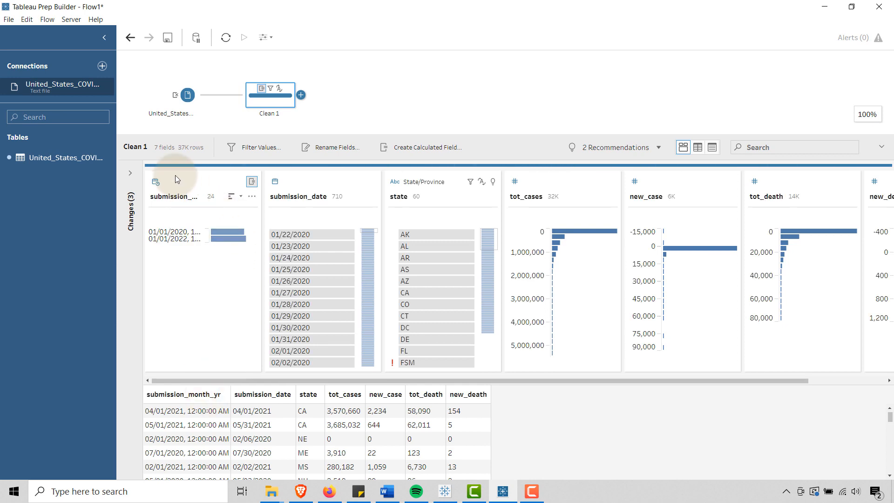
click(155, 182)
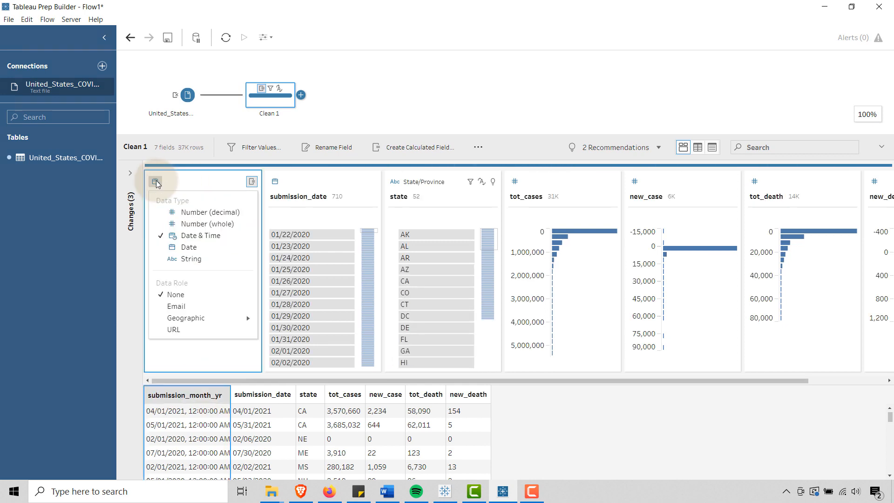
click(181, 246)
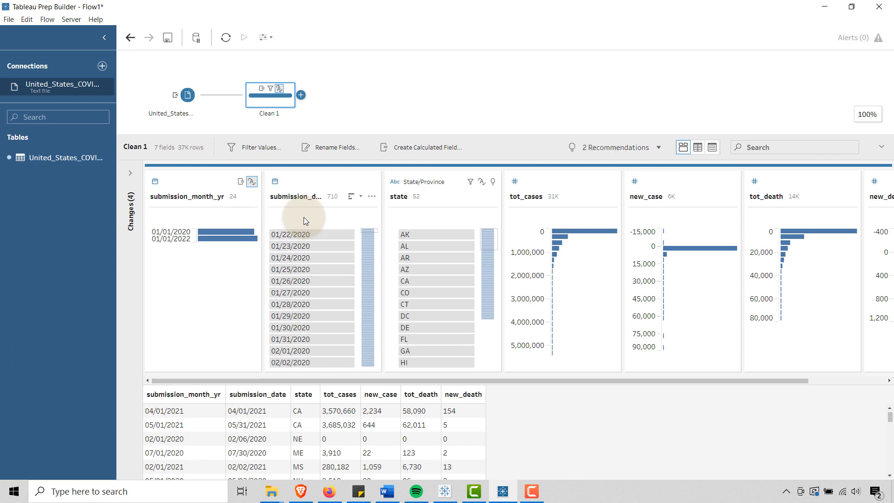
Start a calculated field based on submission_date and name it subsmission_week_yr
click(309, 180)
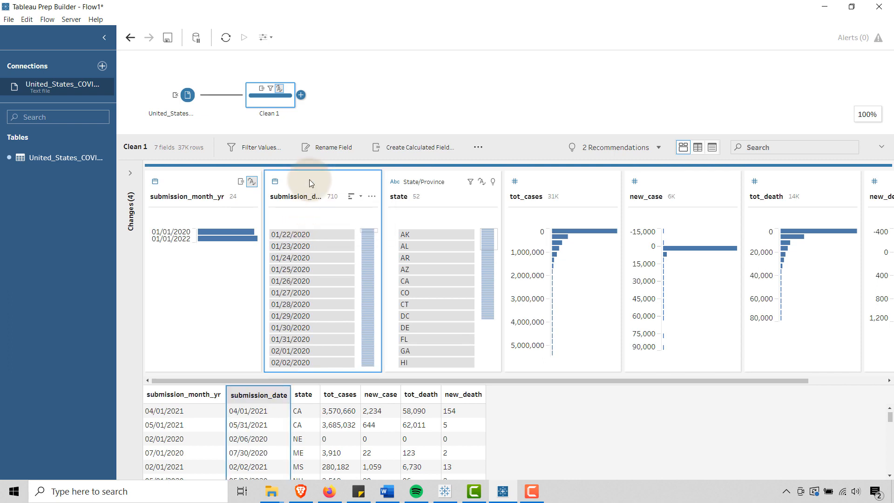
click(411, 148)
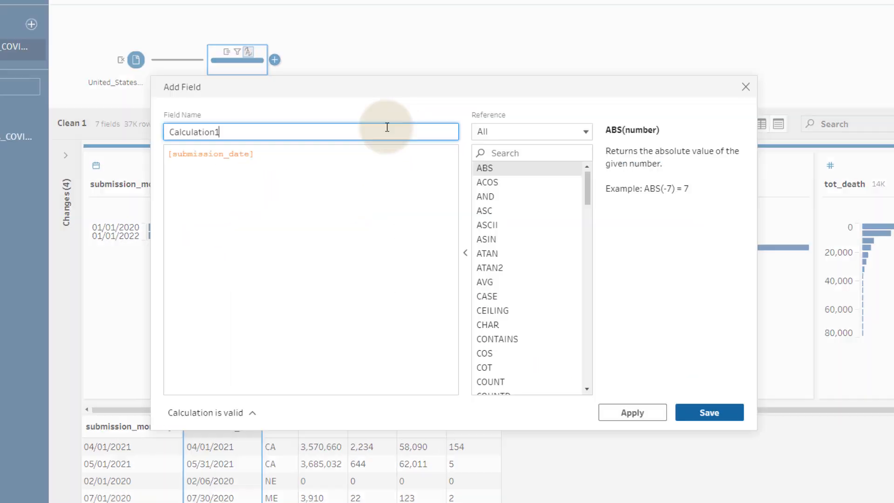
double_click(275, 132)
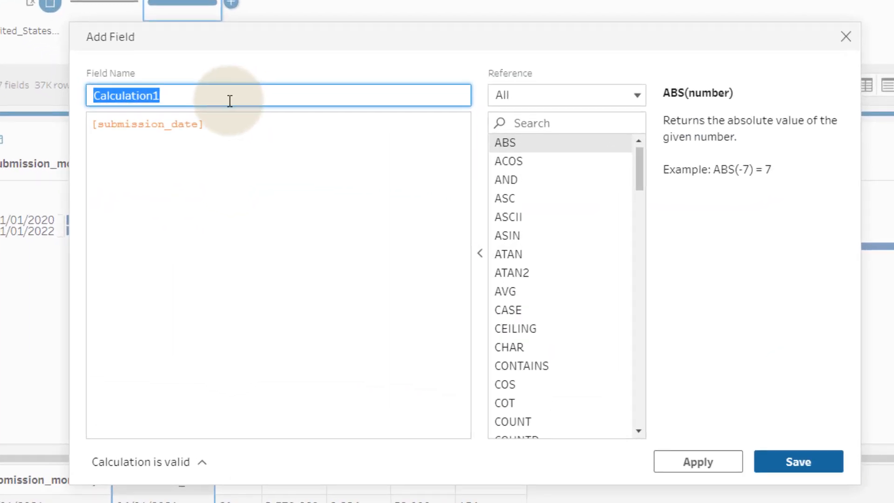
text(subsmission_week_yr)
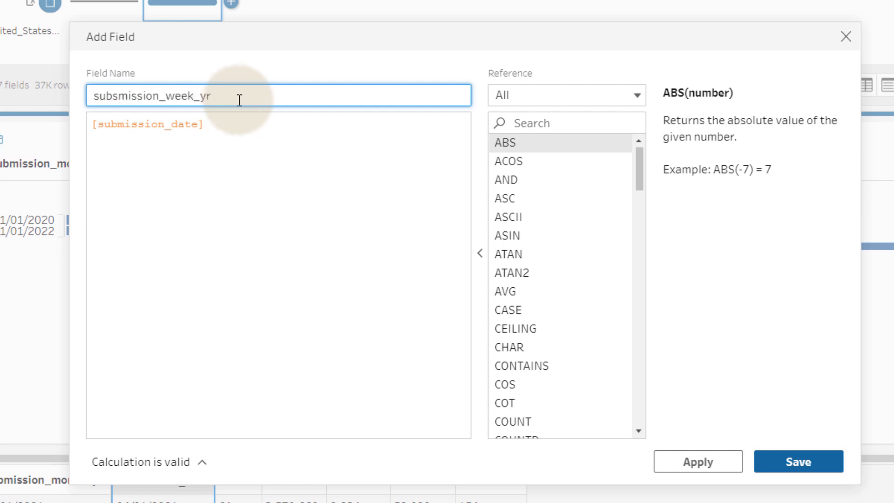
Put DATETRUNC('week', in front of [submission_date] in the subsmission_week_yr formula
click(93, 127)
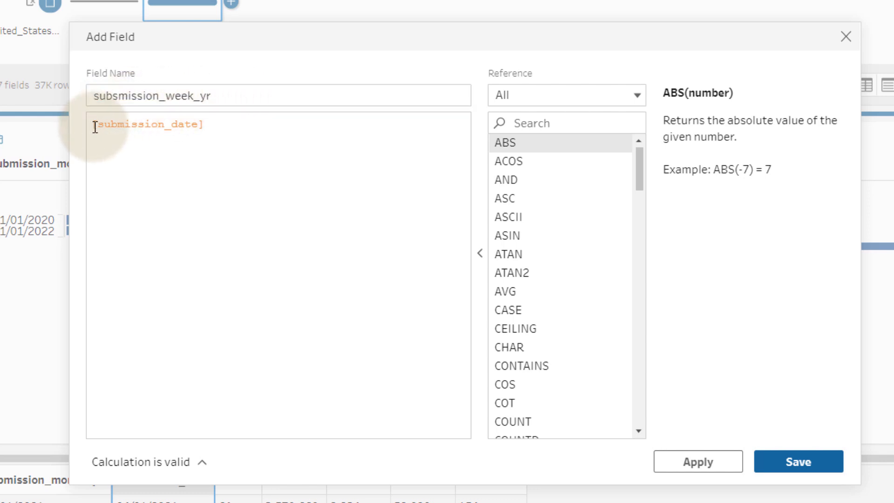
text(DATE)
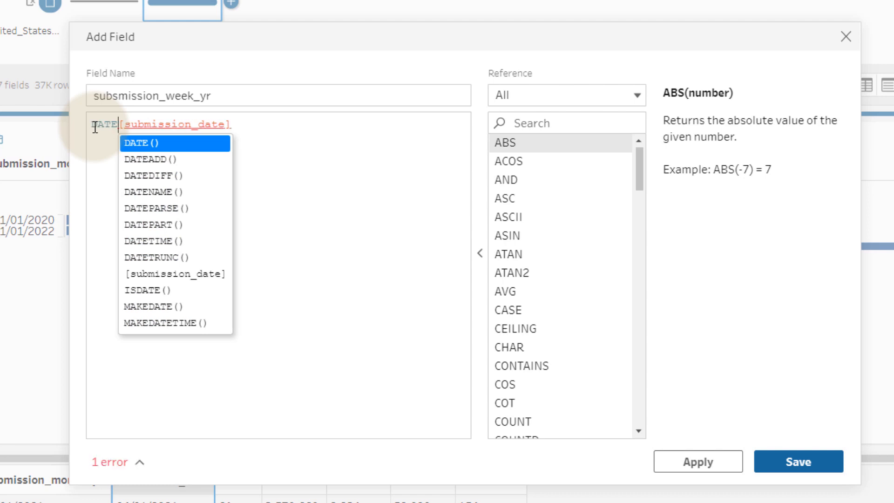
text(trunc)
key(BackSpace)
key(BackSpace)
key(BackSpace)
key(BackSpace)
key(BackSpace)
text(trun)
key(Return)
text('week',)
click(325, 125)
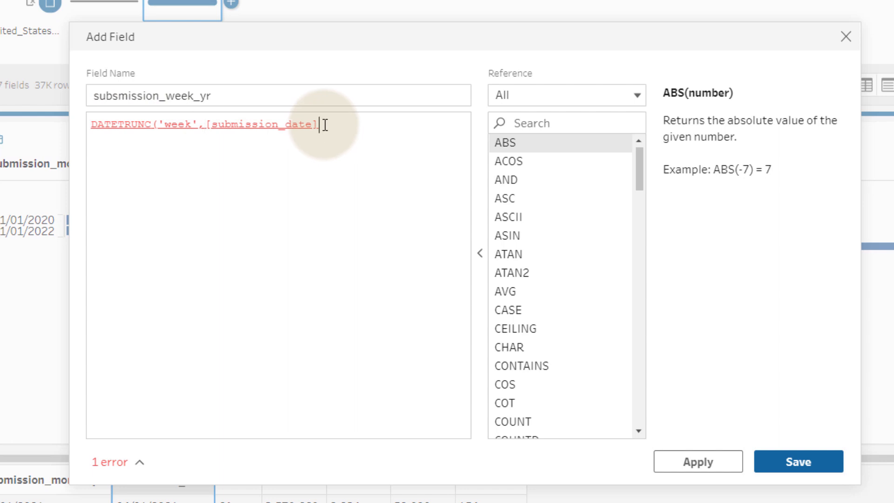
Add 'monday' as the formula's start-of-week argument, close the parenthesis and save the field
text(,)
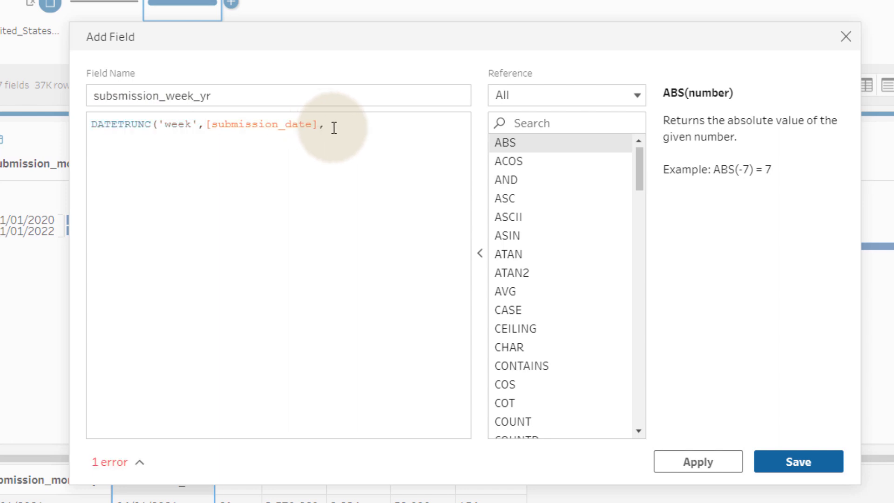
text('monda)
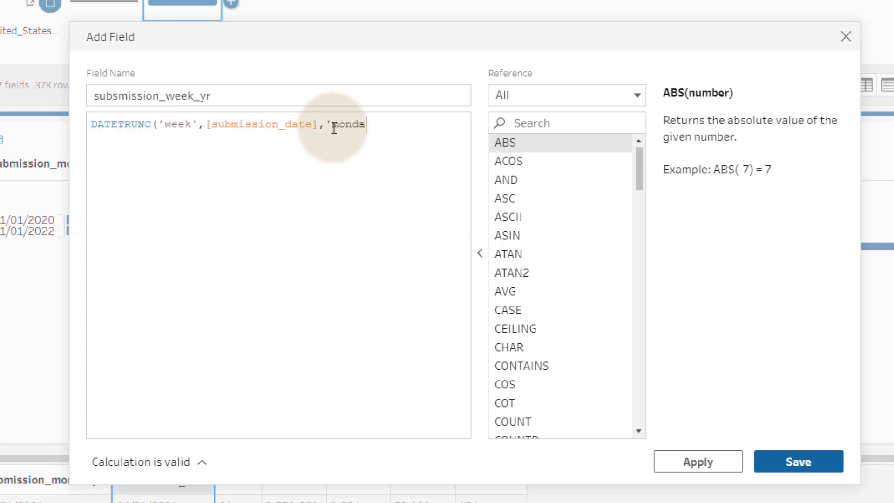
text(y'))
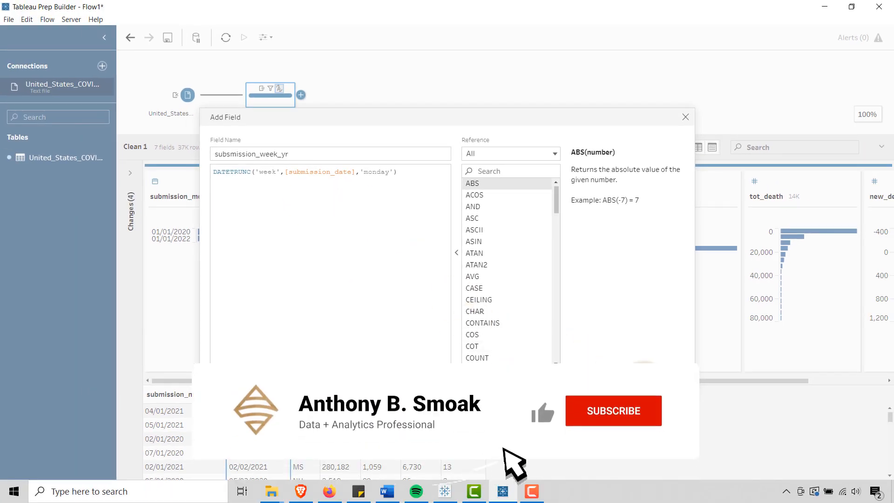
click(665, 382)
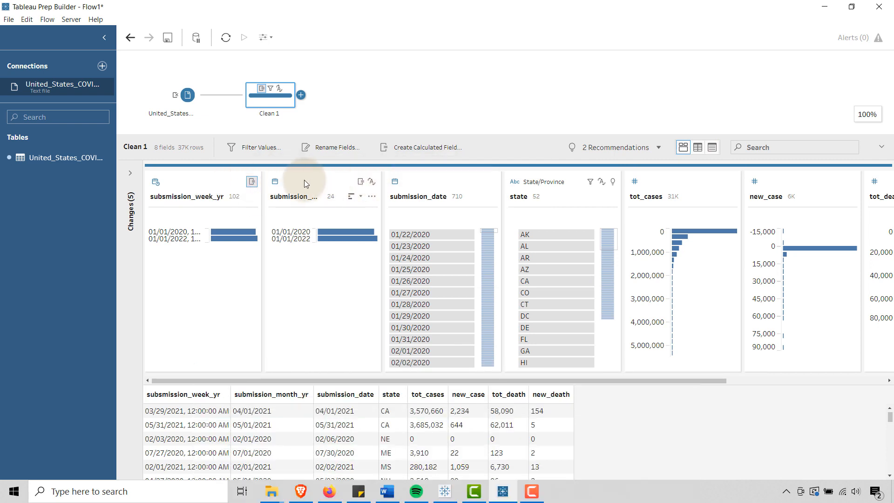
Keep submission_month_yr as Date and set the data type of subsmission_week_yr to Date
click(275, 181)
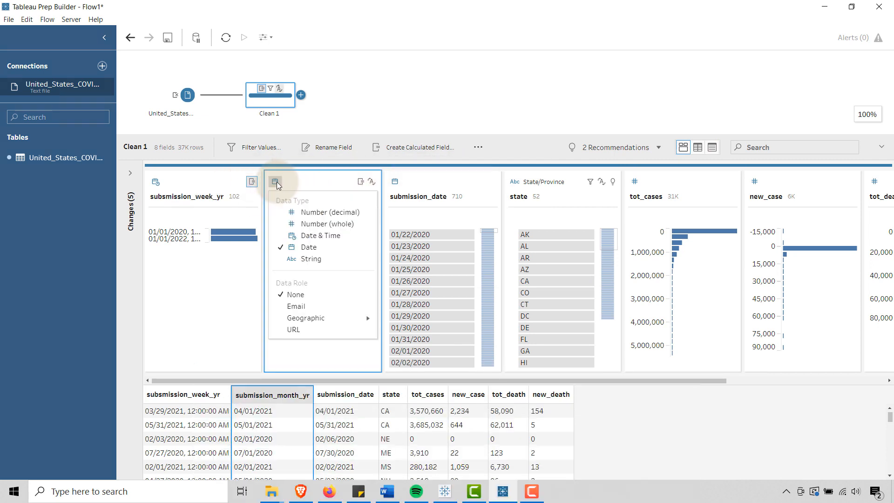
click(300, 247)
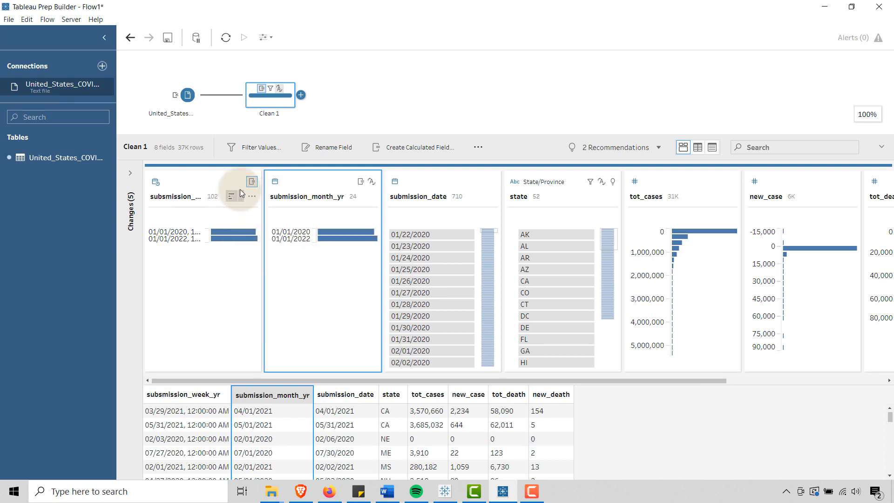
click(156, 181)
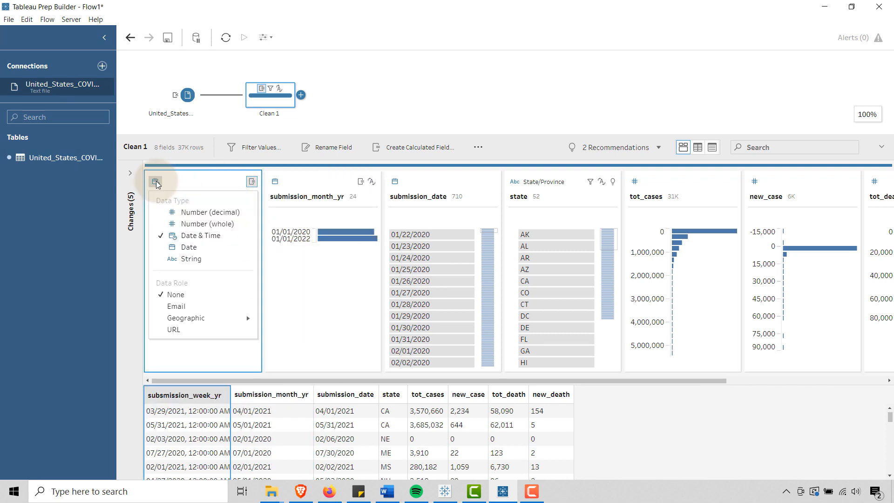
click(186, 247)
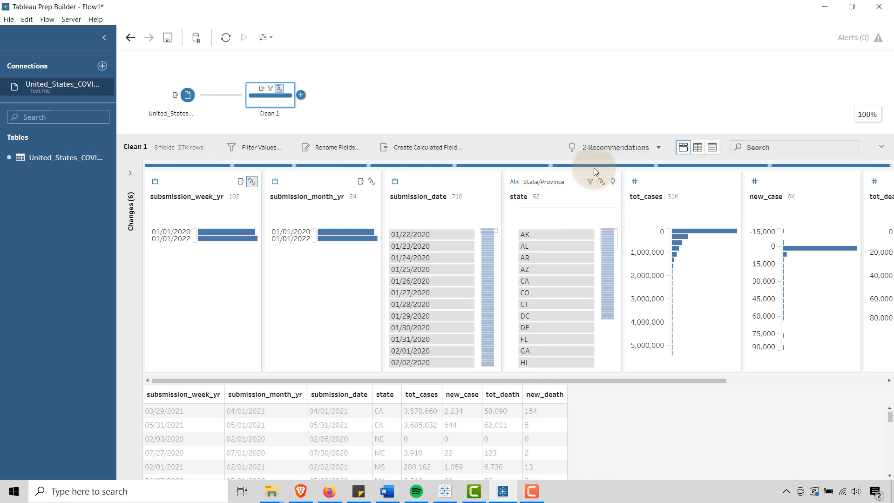
Compare the week, month and submission dates in the data grid with the first two columns widened, and return to the profile view
click(698, 148)
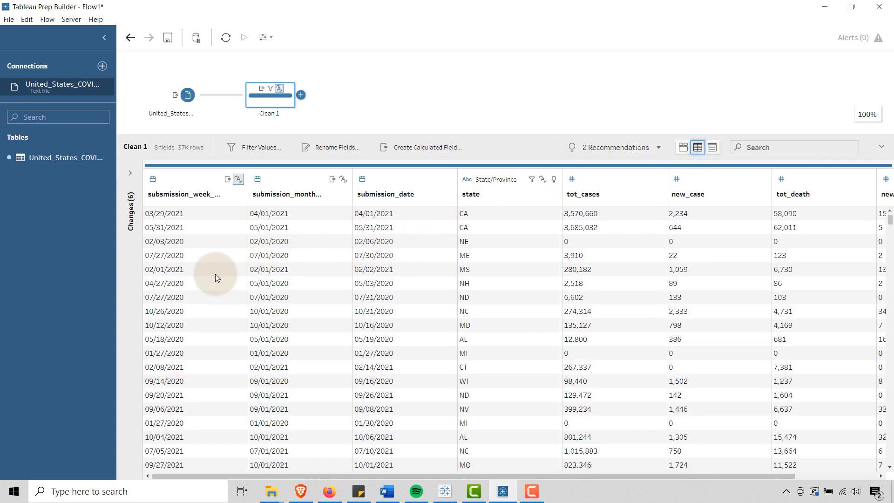
drag(248, 194, 259, 196)
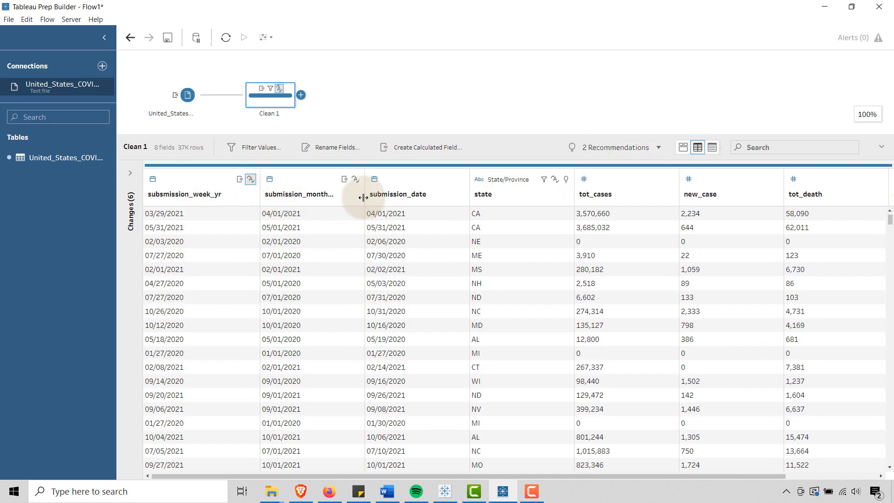
mouse_move(368, 201)
mouse_down()
mouse_move(359, 200)
mouse_move(366, 198)
mouse_up()
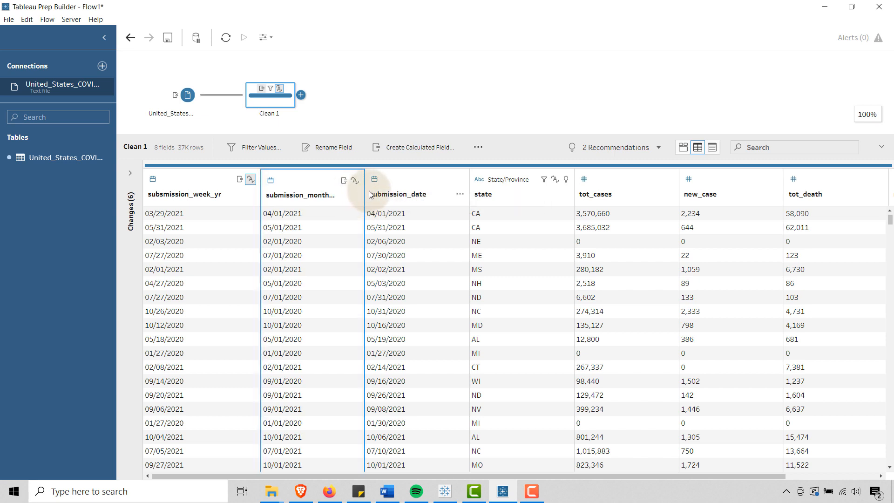
drag(364, 187, 375, 186)
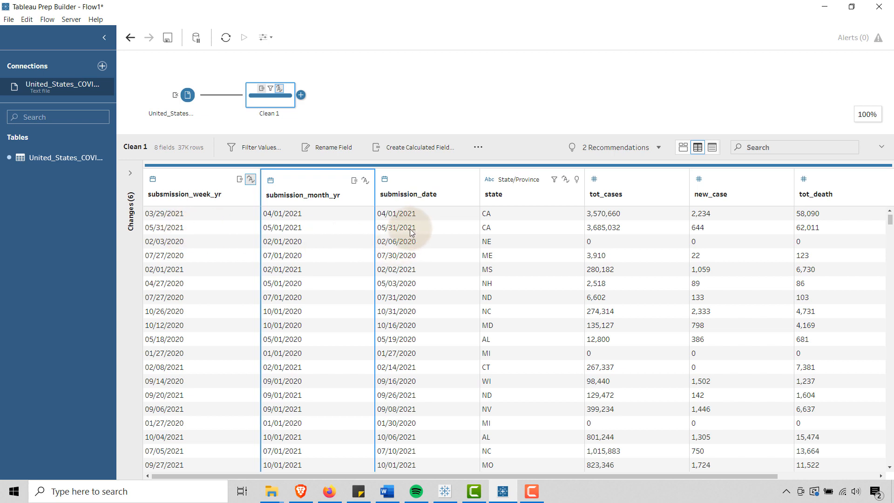
click(683, 148)
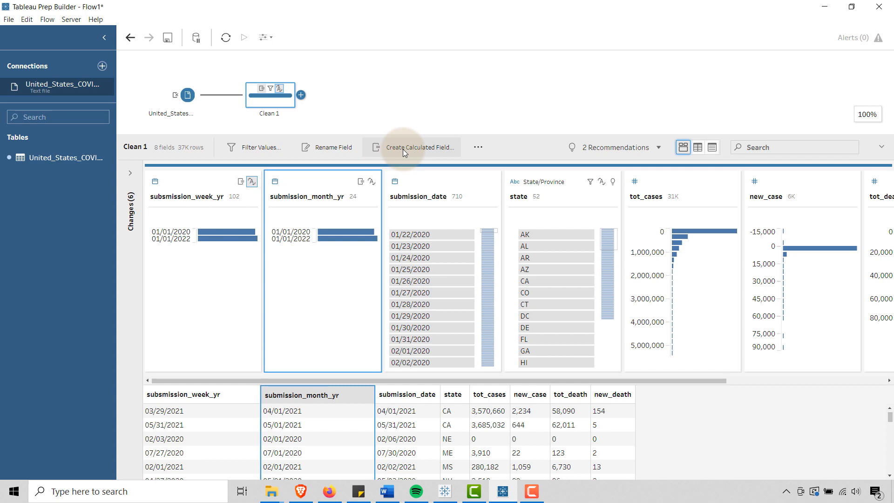
Start a calculated field from submission_month_yr with the condition IF [submission_month_yr] = [submission_date]
click(426, 147)
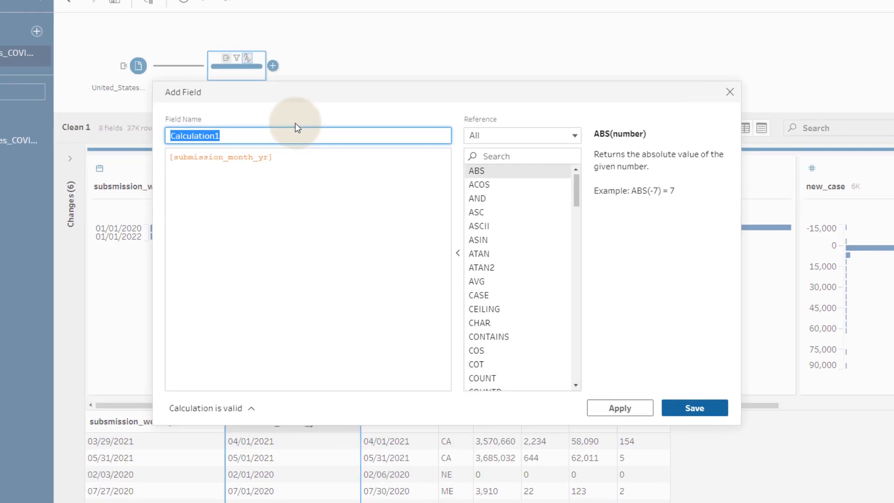
click(180, 160)
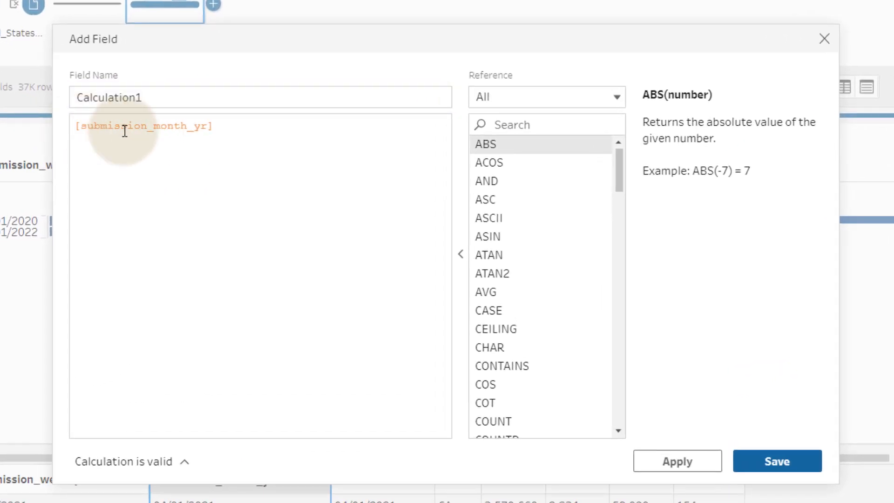
text(IF)
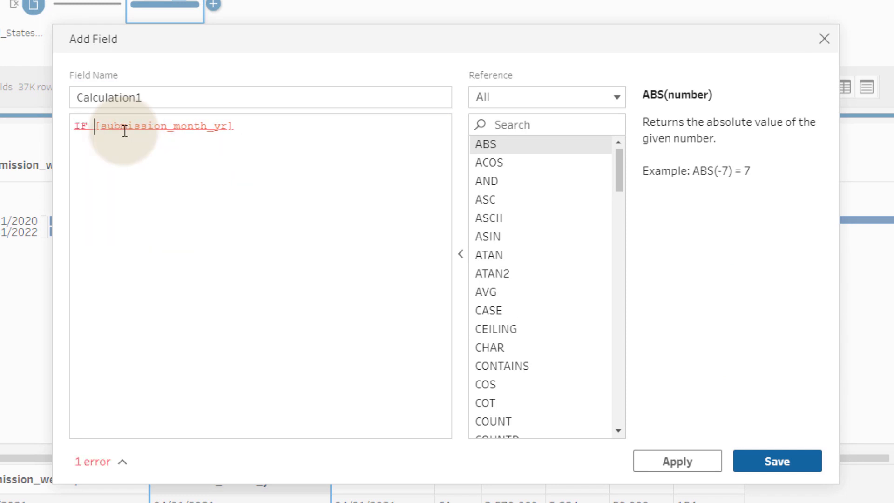
click(282, 131)
text(= [su)
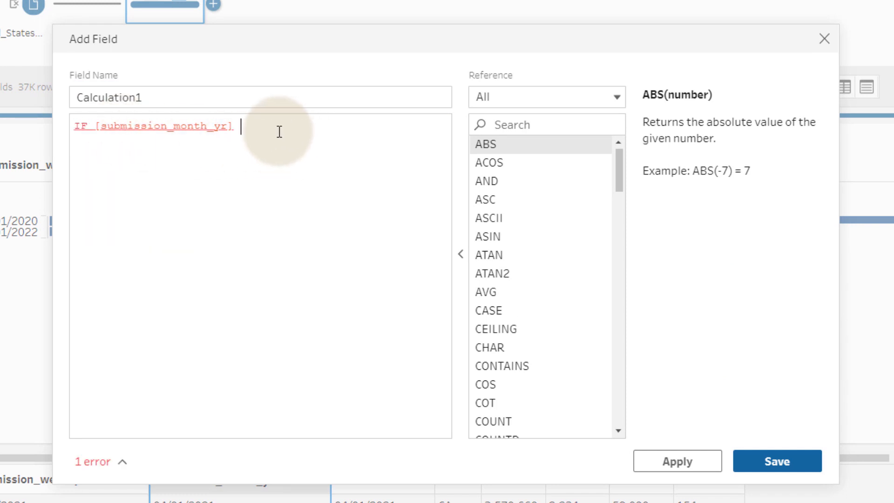
text(bmission)
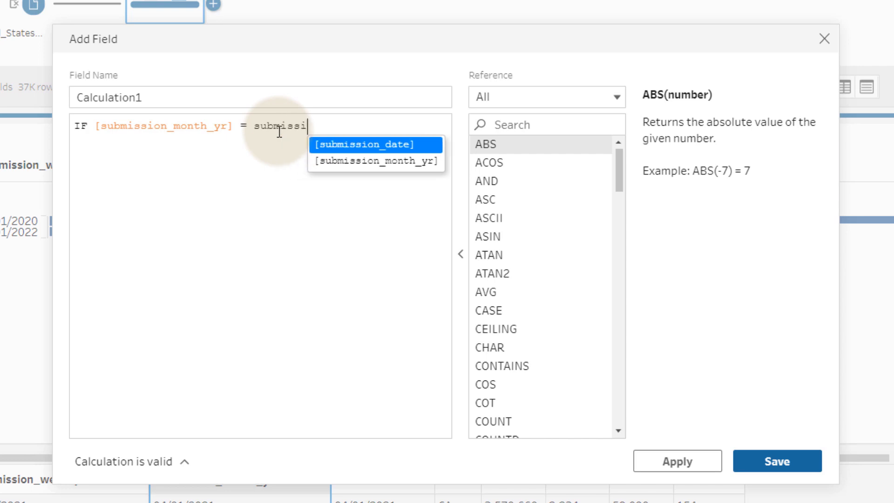
key(Return)
Complete the month formula so it returns 'Y' when the condition holds and 'N' otherwise, closed with END
text(THE)
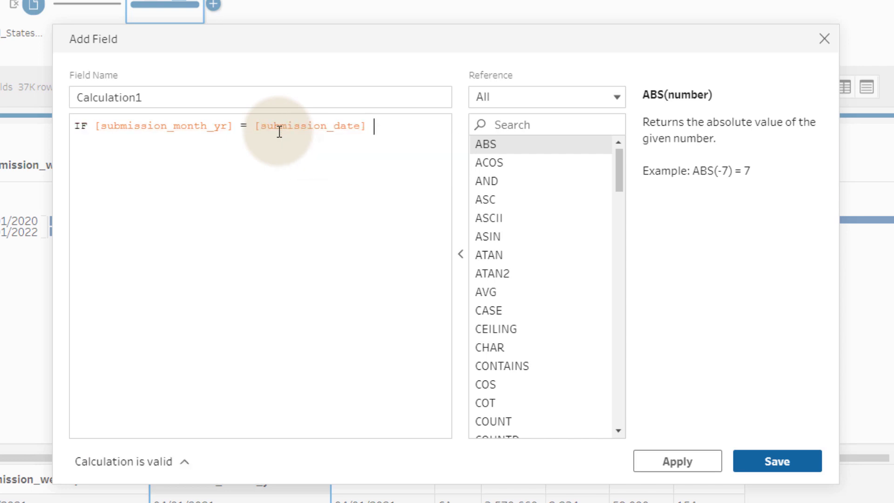
text(N)
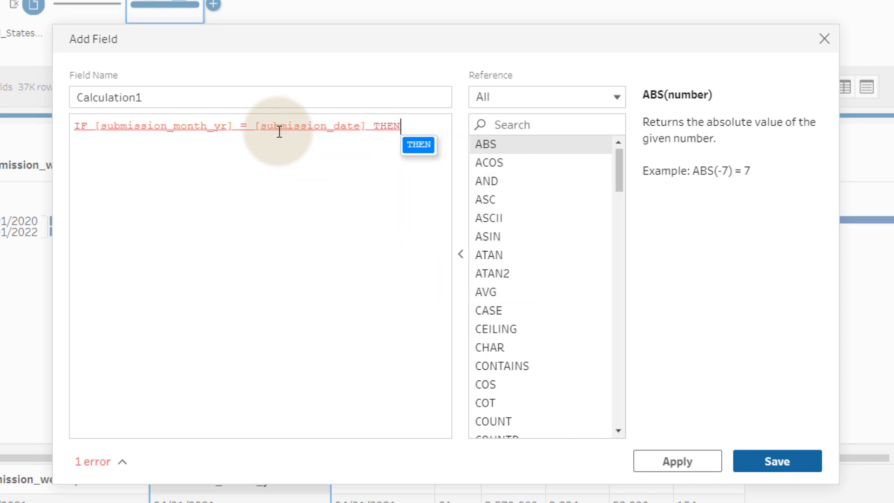
text( 'Y')
key(Return)
text(E)
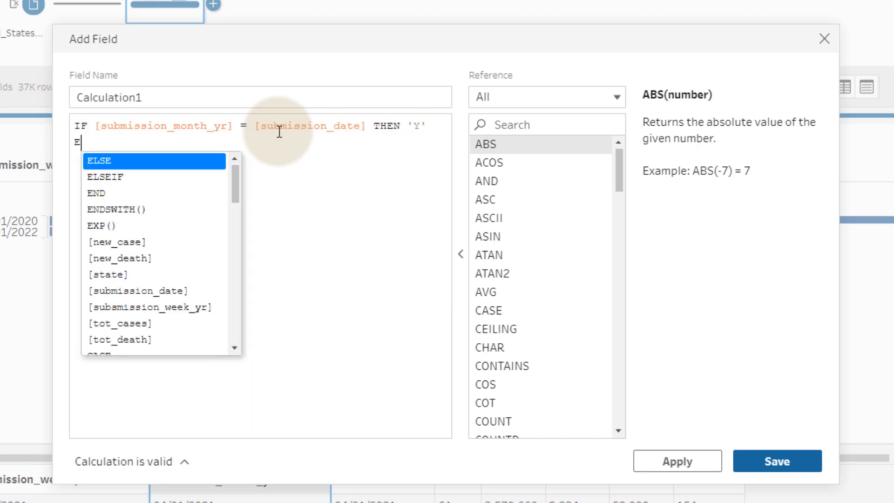
text(LSE 'N")
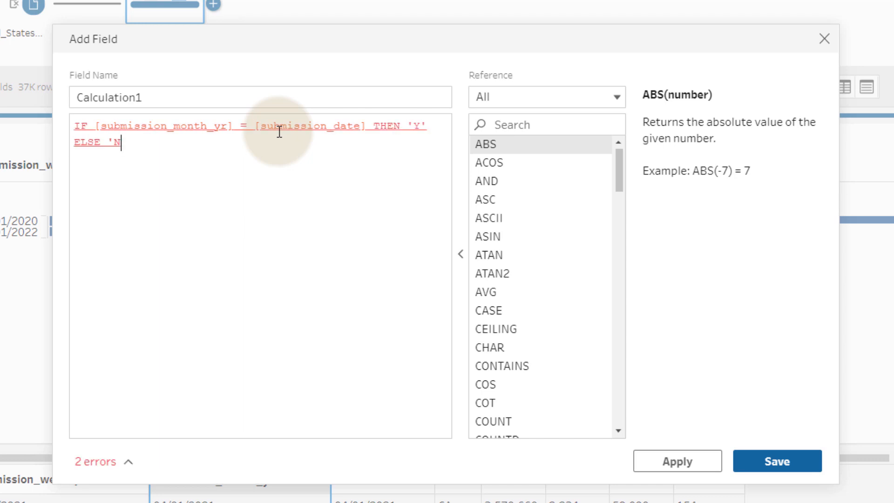
key(Return)
text(END)
Name the calculated field "First of Month?" and save it
click(162, 96)
text(First of MOnth)
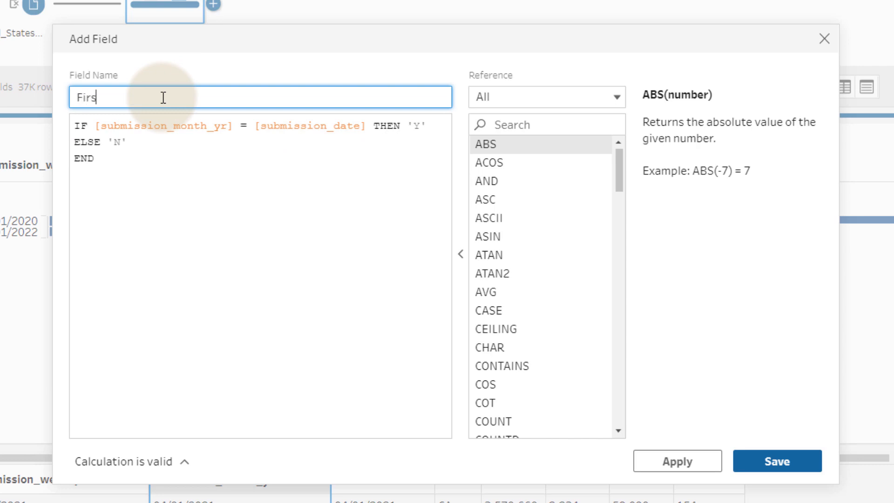
key(BackSpace)
key(BackSpace)
key(BackSpace)
key(BackSpace)
text(onth?)
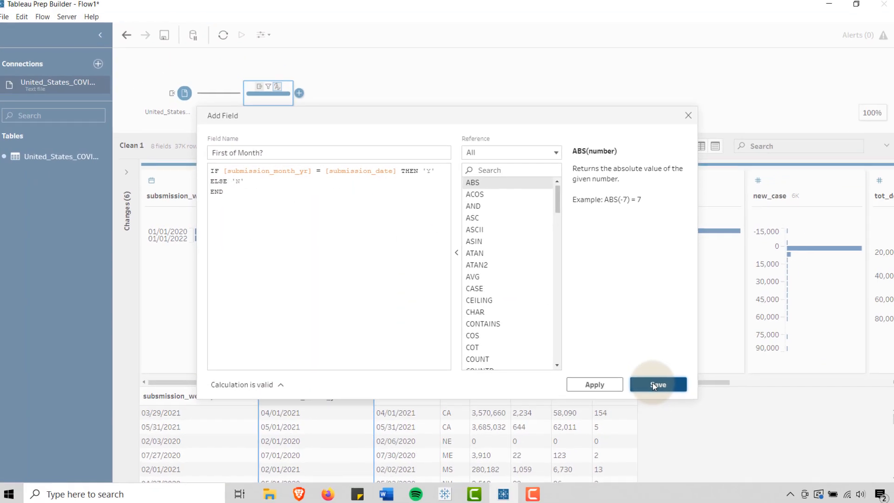
click(652, 383)
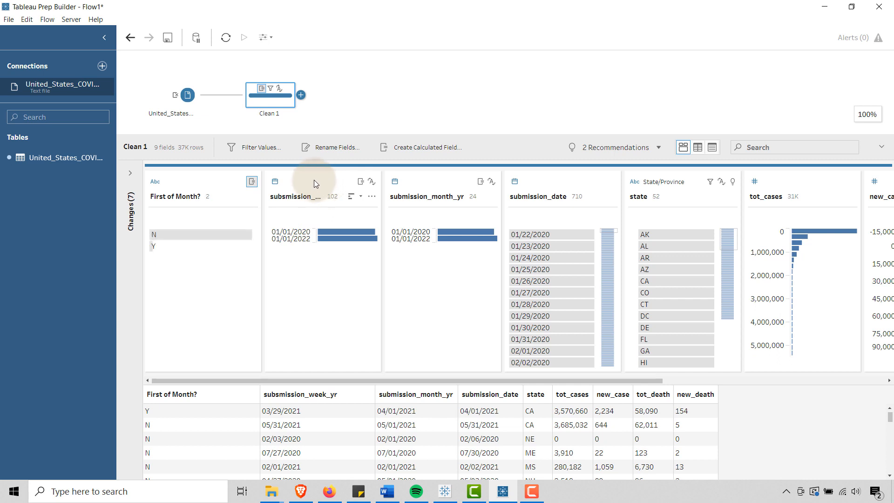
Start a calculated field from subsmission_week_yr with the condition IF [subsmission_week_yr] = [submission_date]
mouse_move(172, 235)
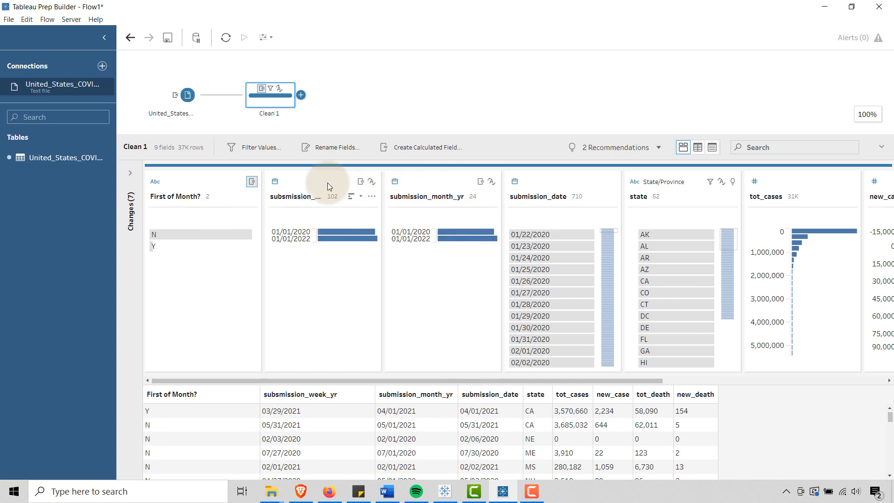
click(314, 182)
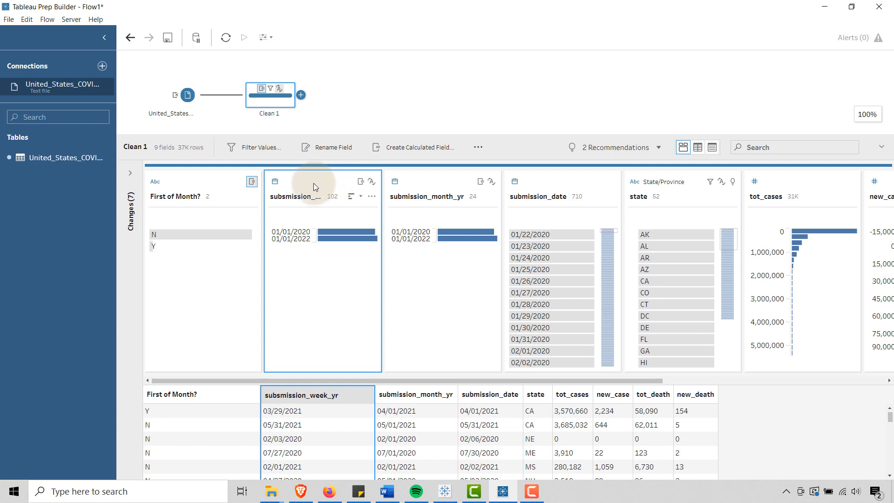
click(412, 147)
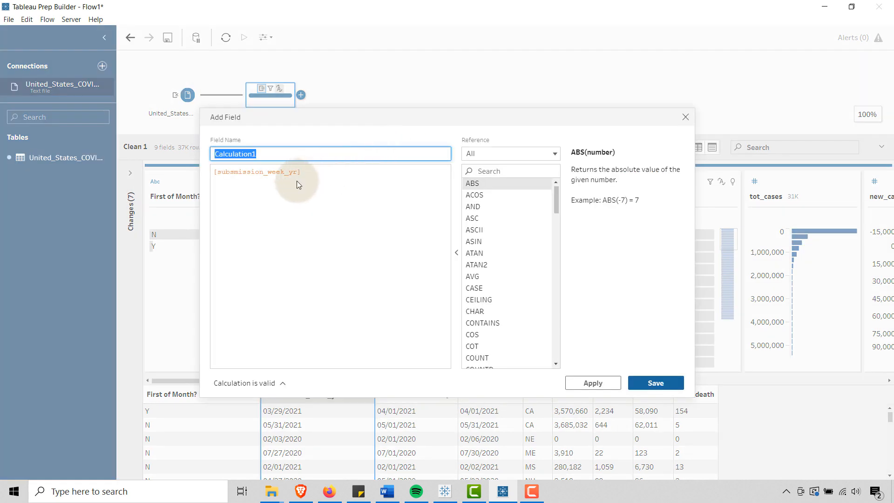
click(314, 176)
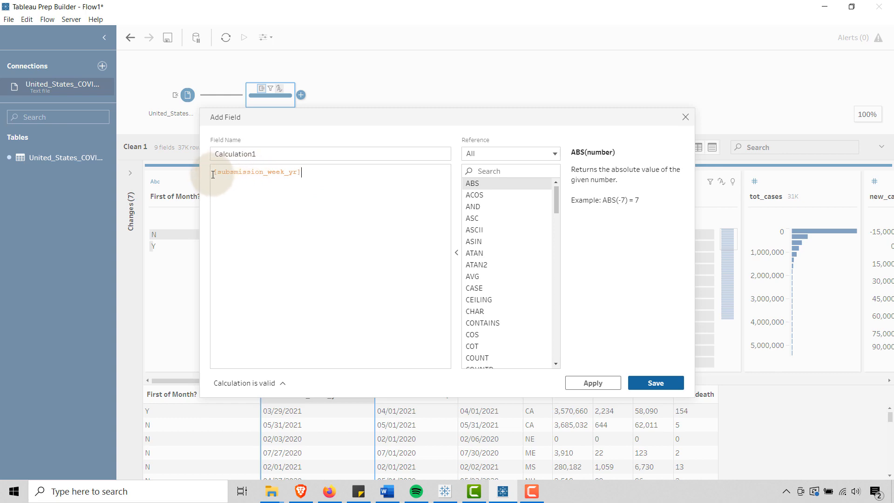
click(213, 174)
text(IF)
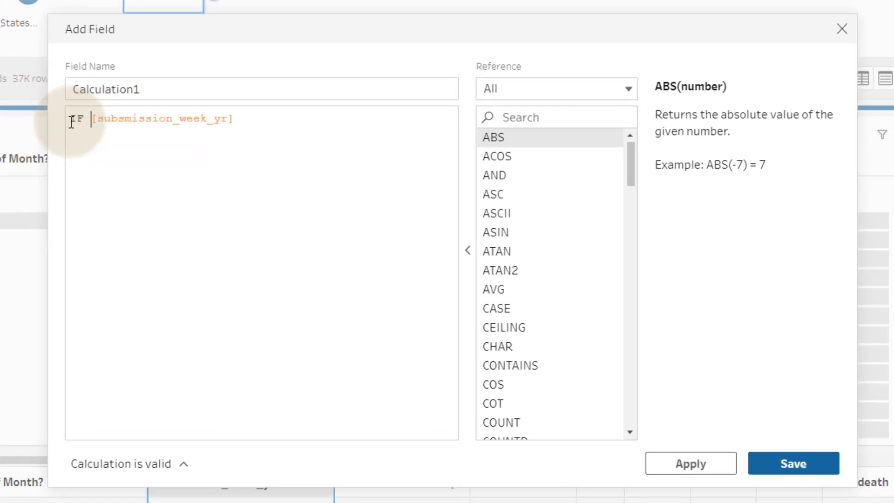
click(252, 119)
text(= )
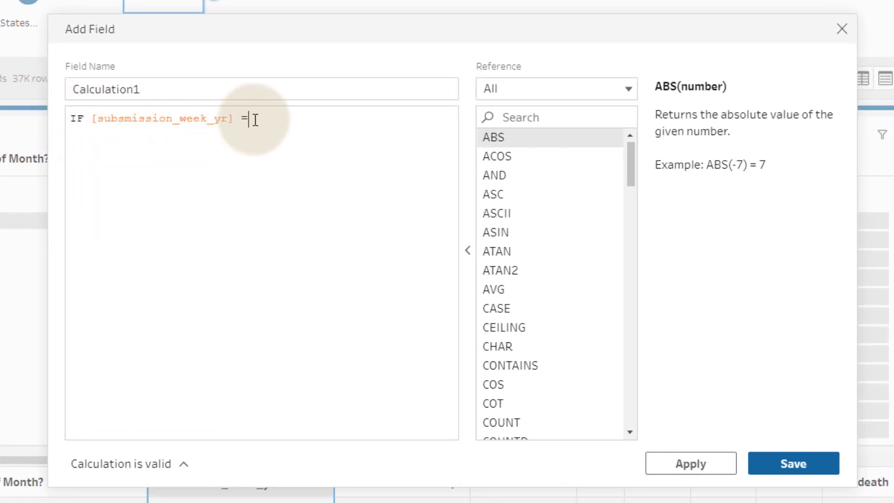
text([sub)
key(Return)
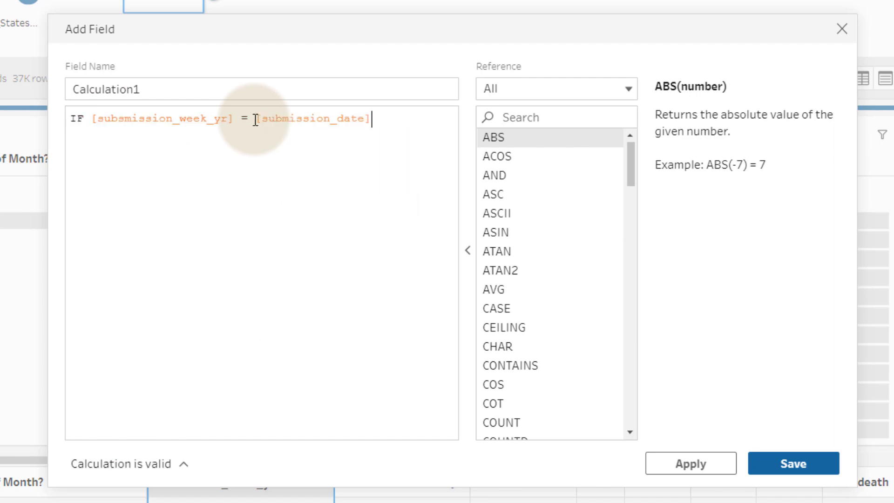
Complete the week formula with THEN 'Y', ELSE 'N' and END
text(THEN )
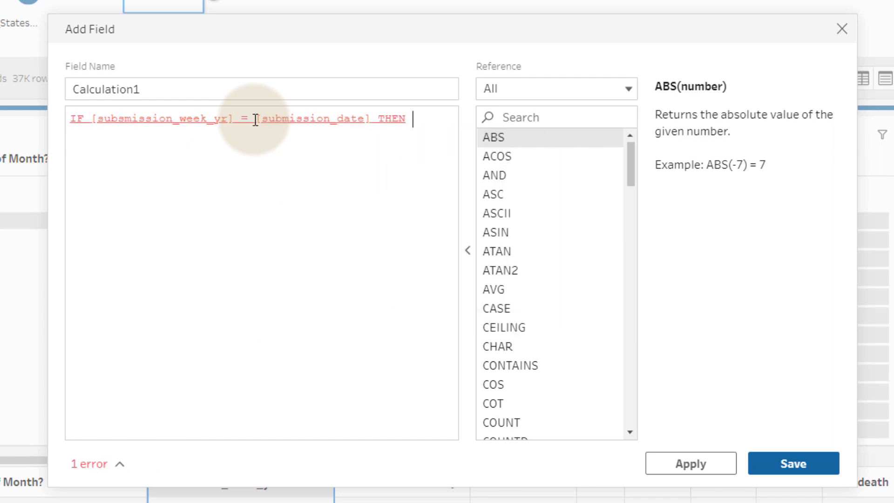
text('Y')
key(Return)
text(EL)
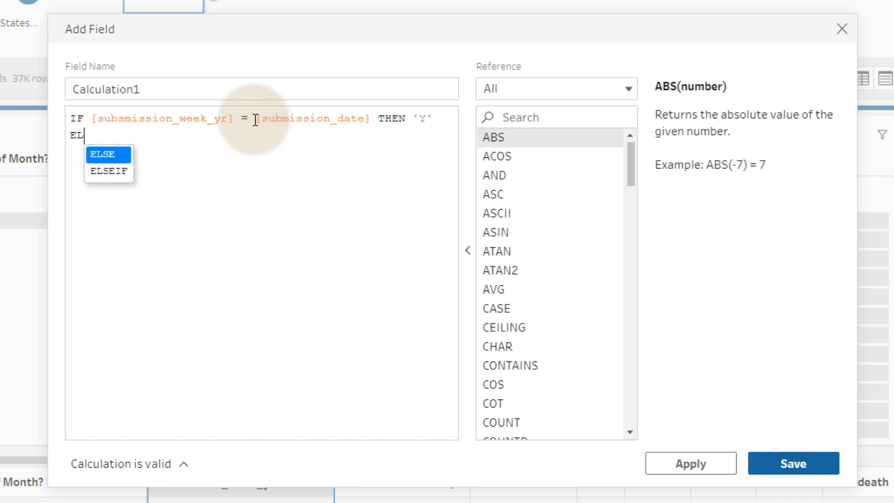
text(SE 'N)
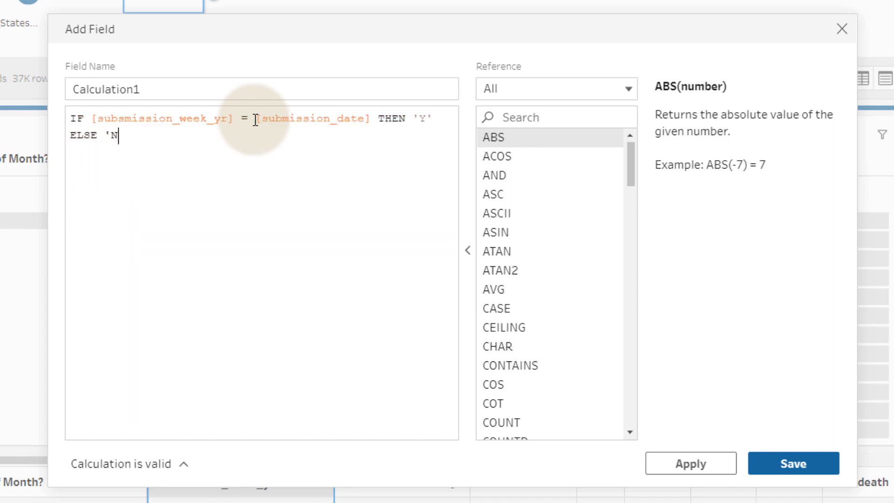
text(')
key(Return)
text(END)
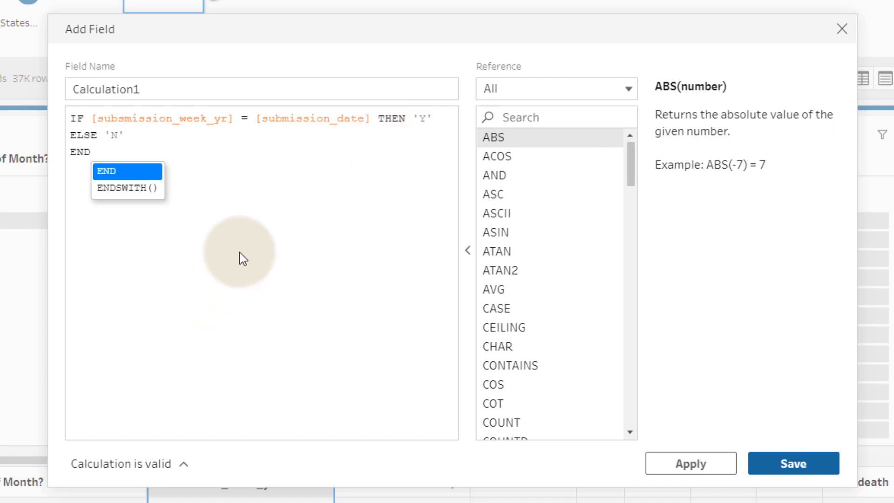
click(122, 171)
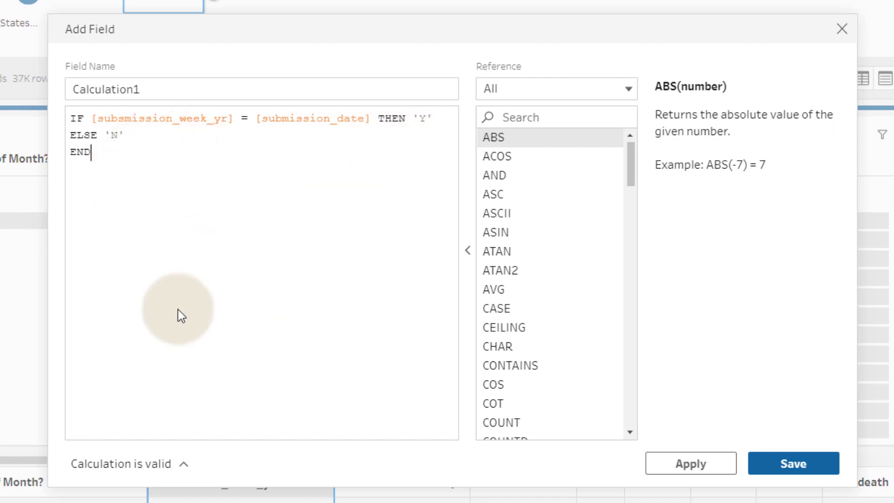
click(154, 89)
double_click(153, 90)
text(su)
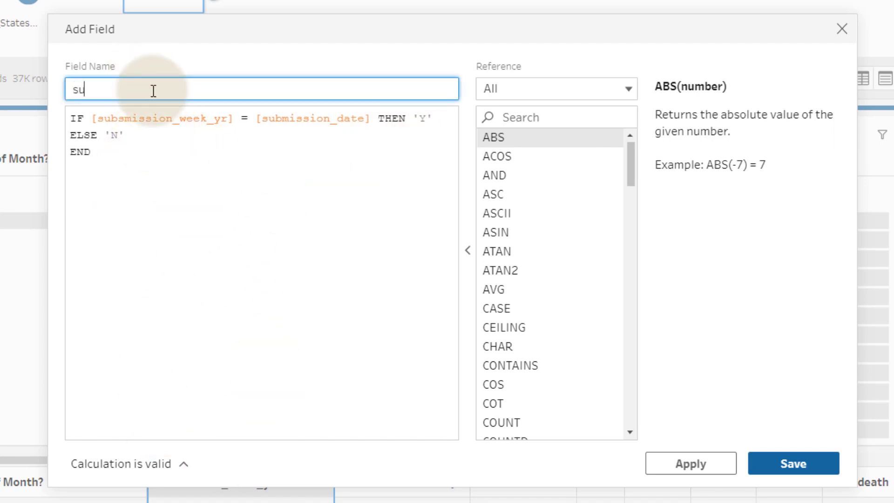
text(bmission_week_yr)
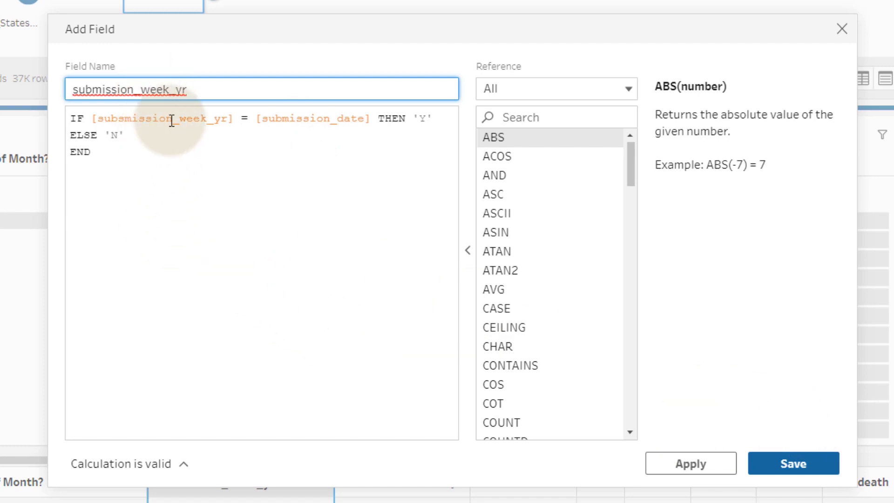
Name the week calculation "First of Week?", save it and show the data grid
drag(191, 90, 71, 90)
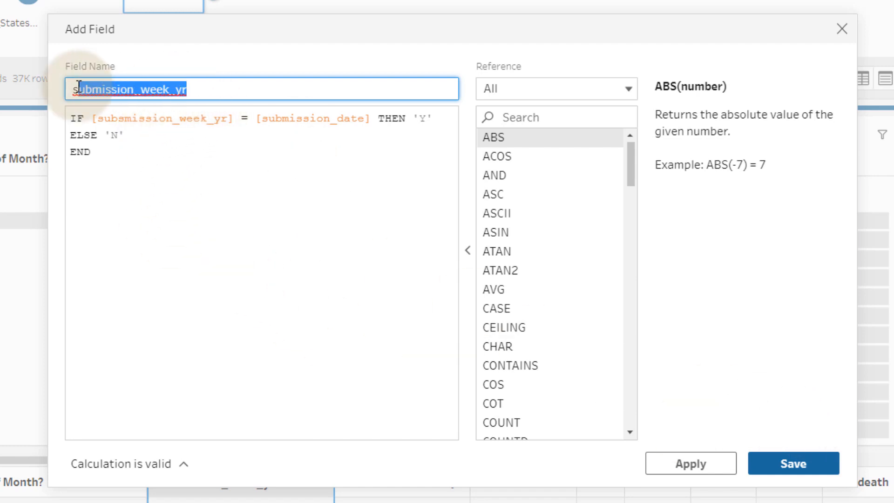
text(FIrst)
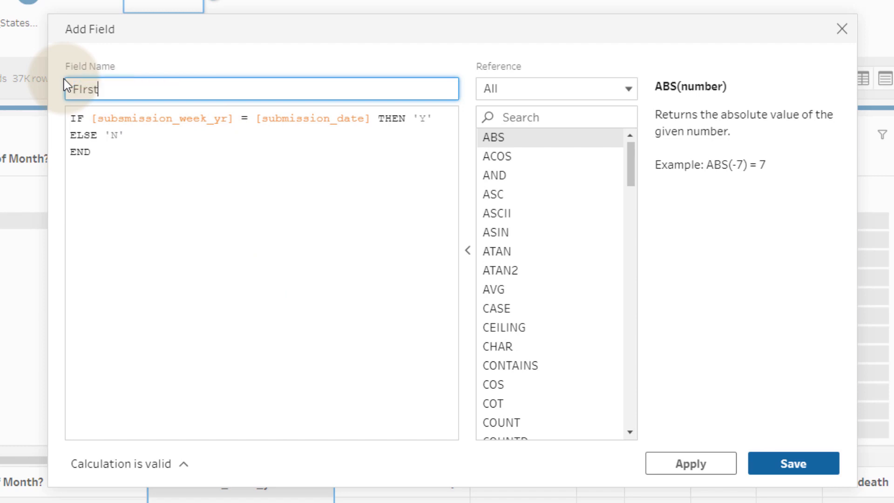
text( of Week?)
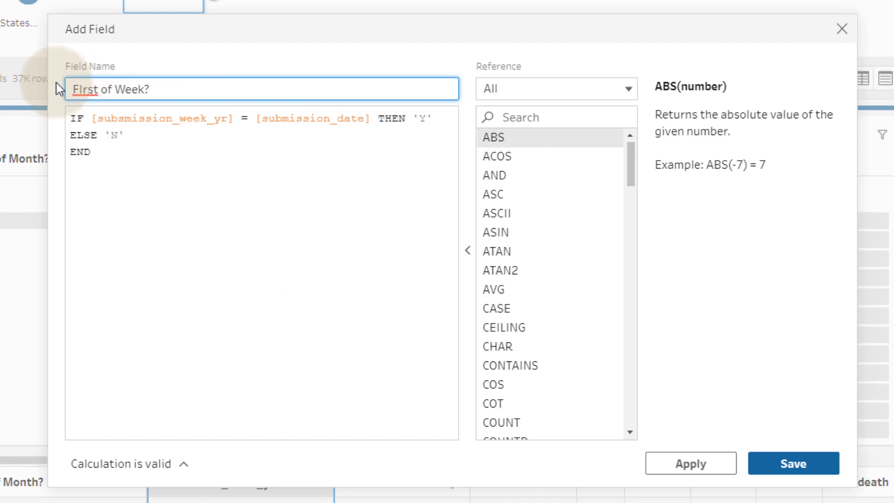
key(BackSpace)
text(i)
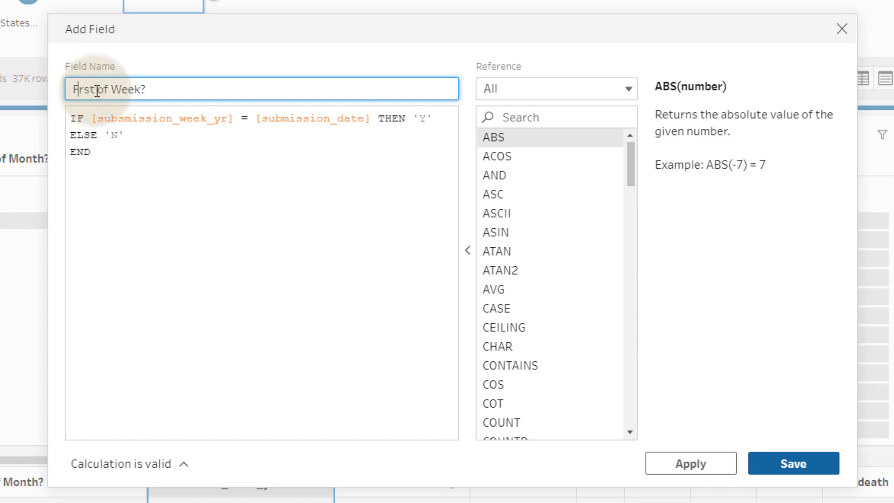
click(180, 117)
click(187, 173)
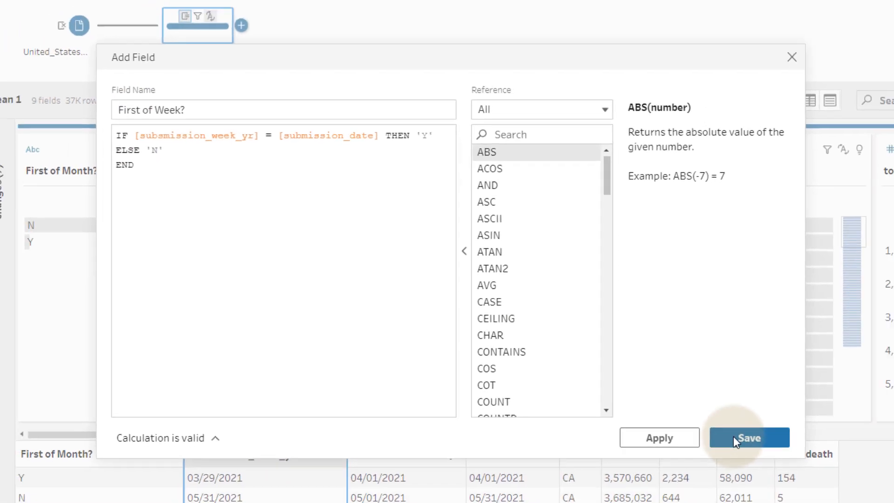
click(773, 463)
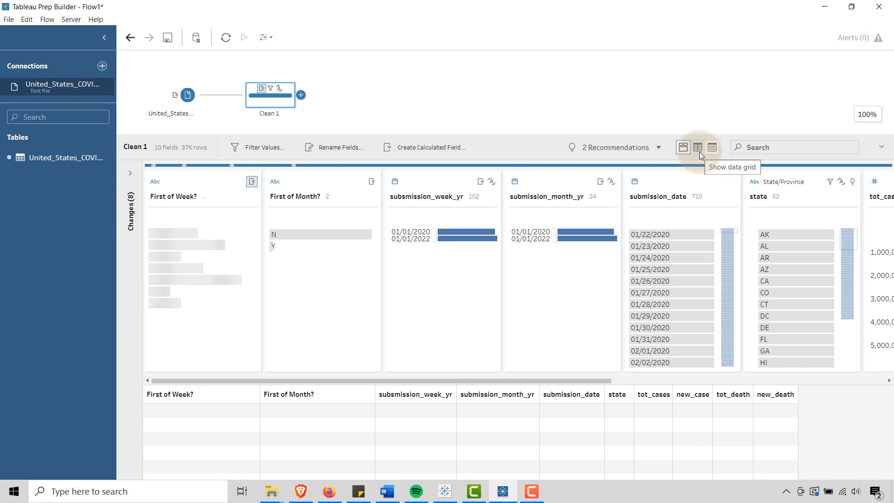
click(699, 152)
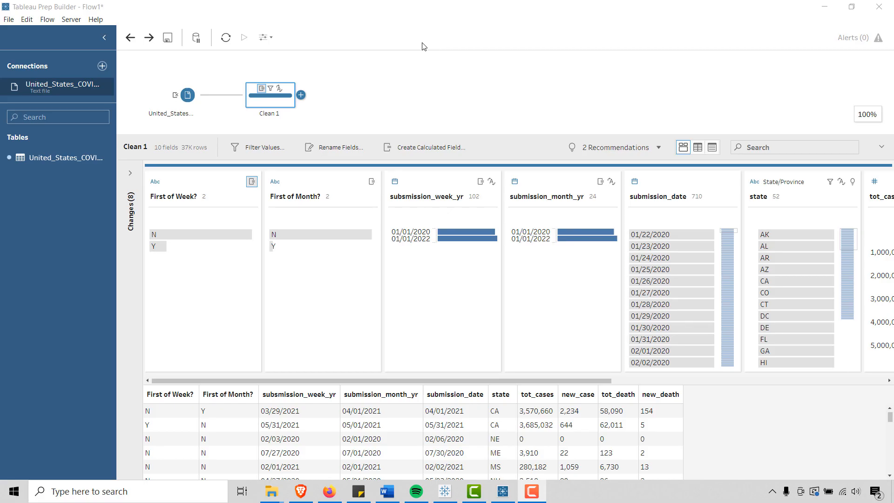
Add a Pivot step to the flow after Clean 1
click(301, 94)
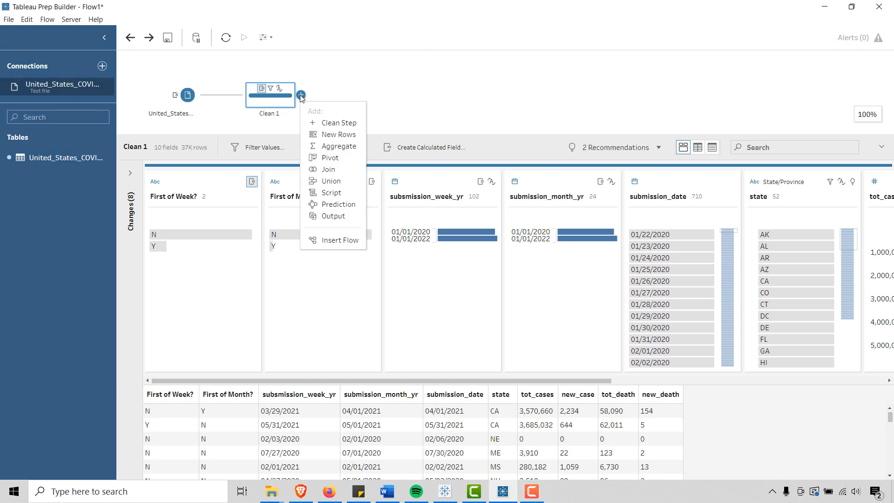
click(330, 158)
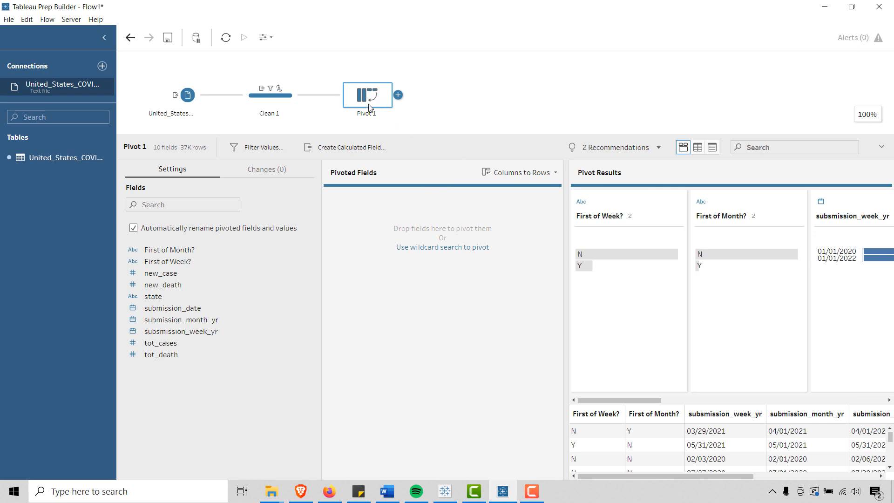
click(555, 175)
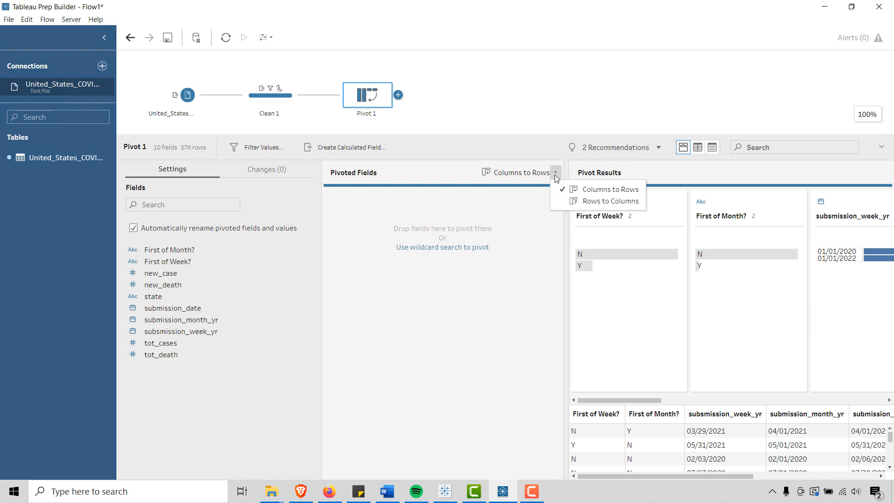
click(579, 200)
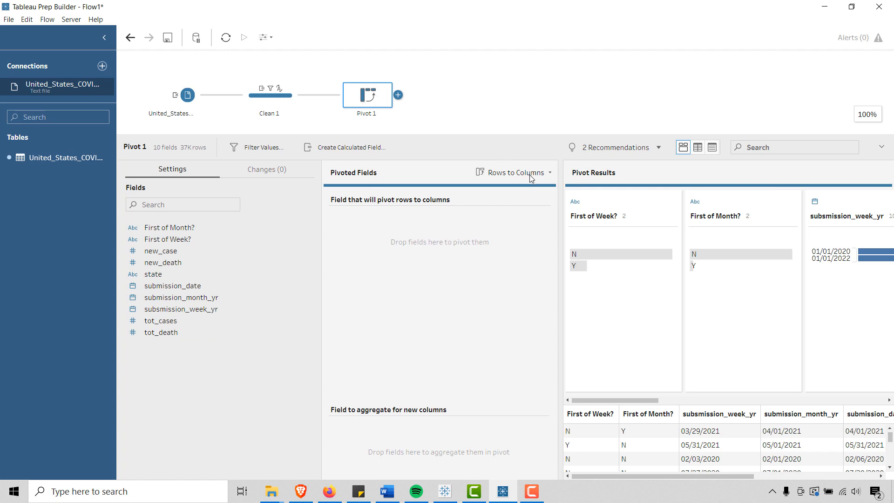
key(ctrl+z)
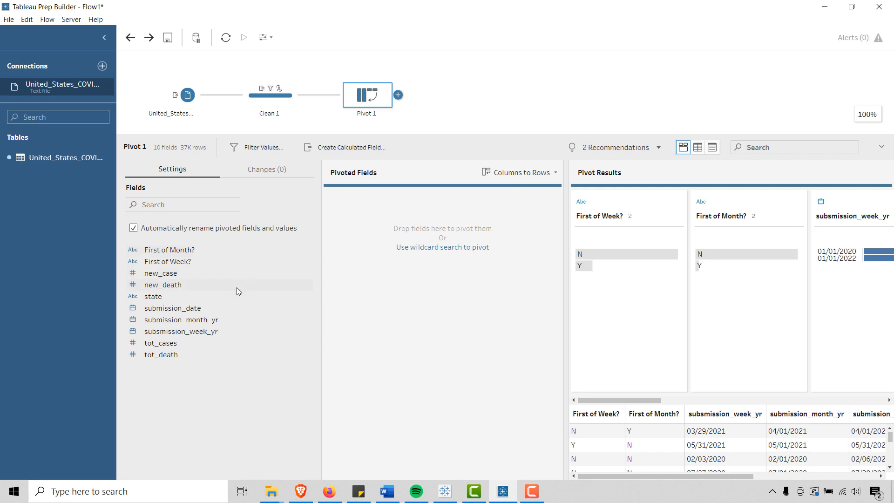
Pivot the fields new_case, new_death, tot_cases and tot_death from columns to rows
drag(153, 273, 368, 248)
drag(170, 274, 448, 253)
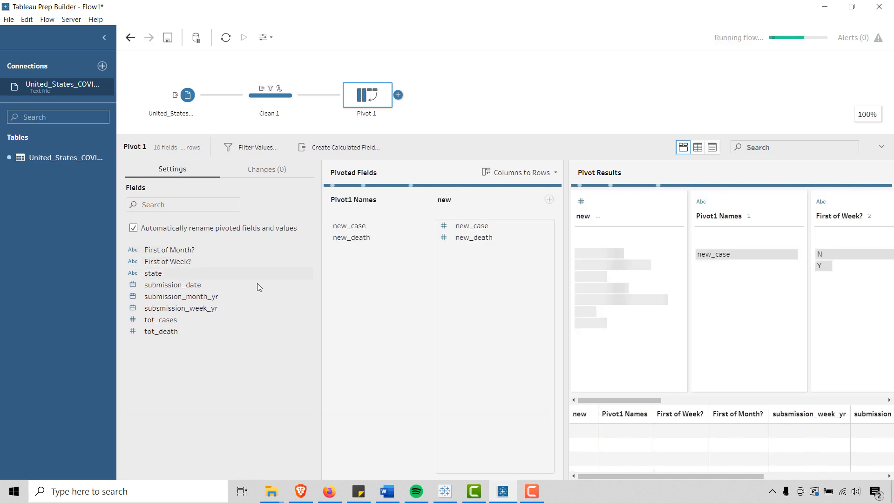
drag(177, 317, 466, 278)
drag(169, 322, 455, 288)
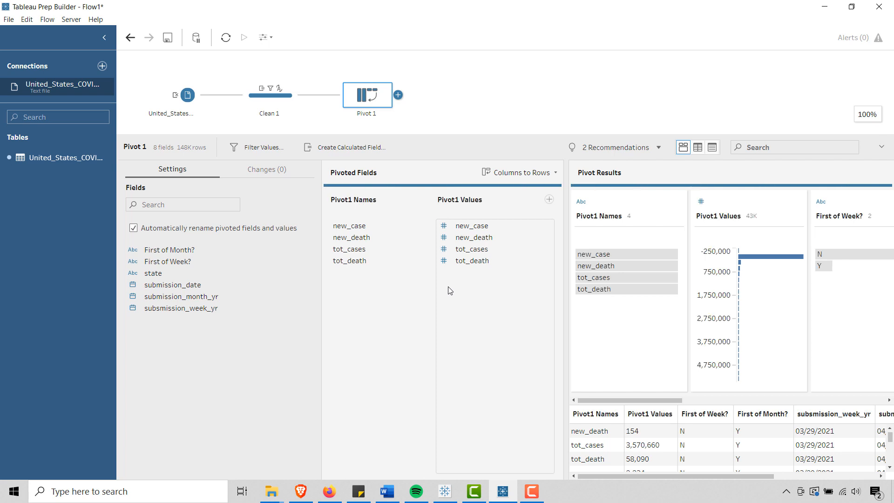
Create a calculated field in the Pivot 1 step and name it "Date Rank"
click(352, 148)
click(255, 188)
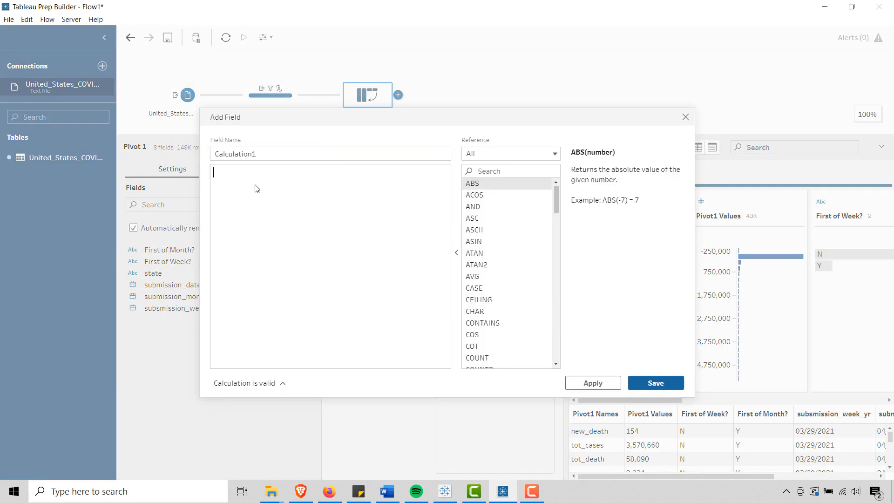
click(270, 154)
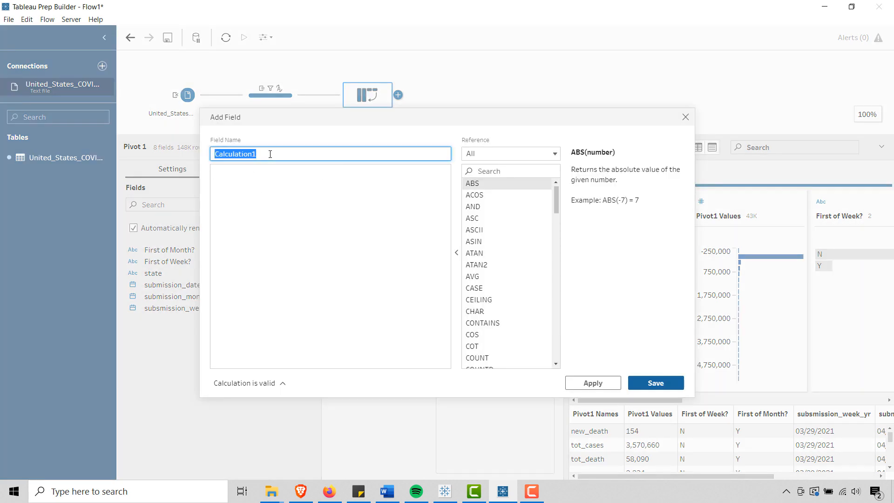
text(Da)
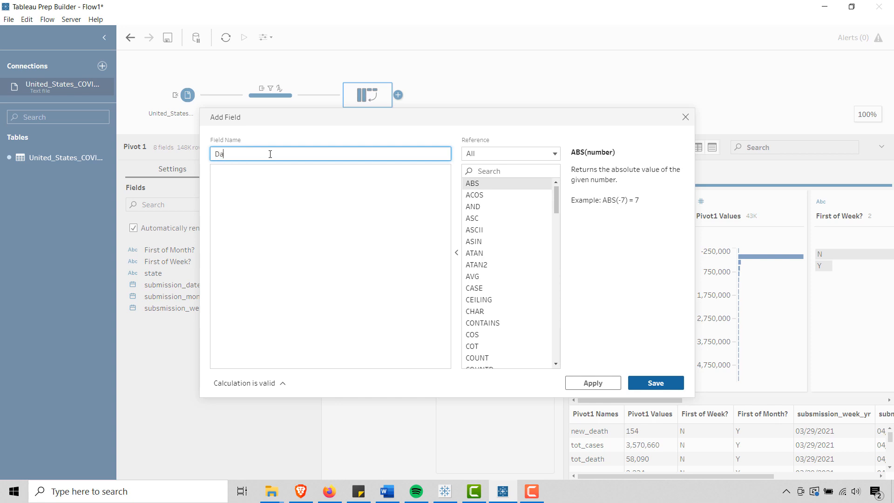
text(te Rank)
key(Tab)
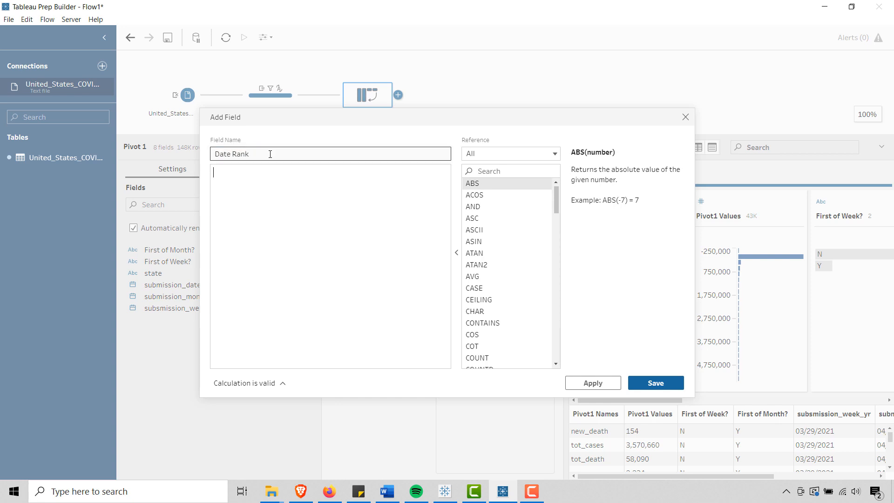
Enter the formula { ORDERBY [state] ASC, [submission_date] ASC: RANK() } for the calculation and save it
text({{ ORDERBY })
key(BackSpace)
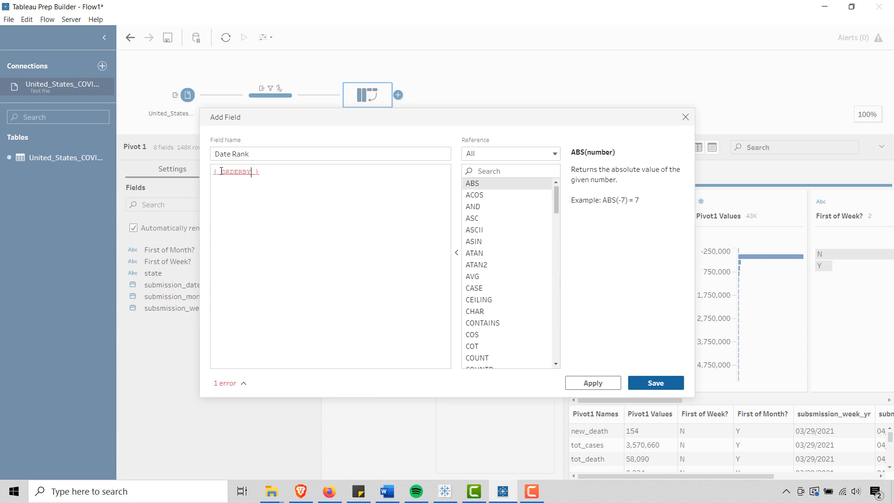
text([state] ASC)
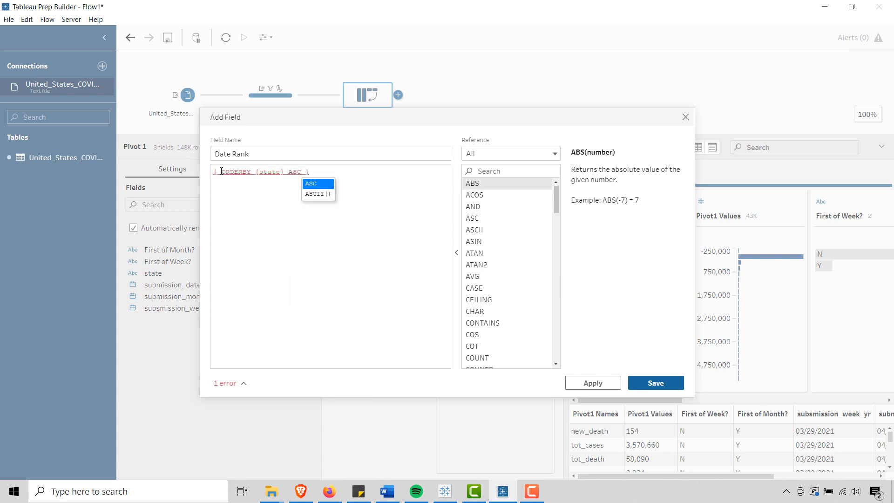
text(,)
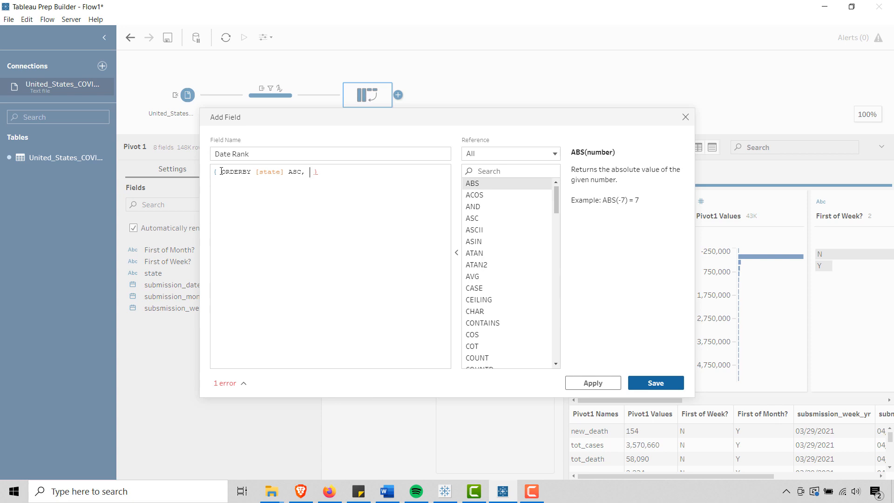
text( SUB)
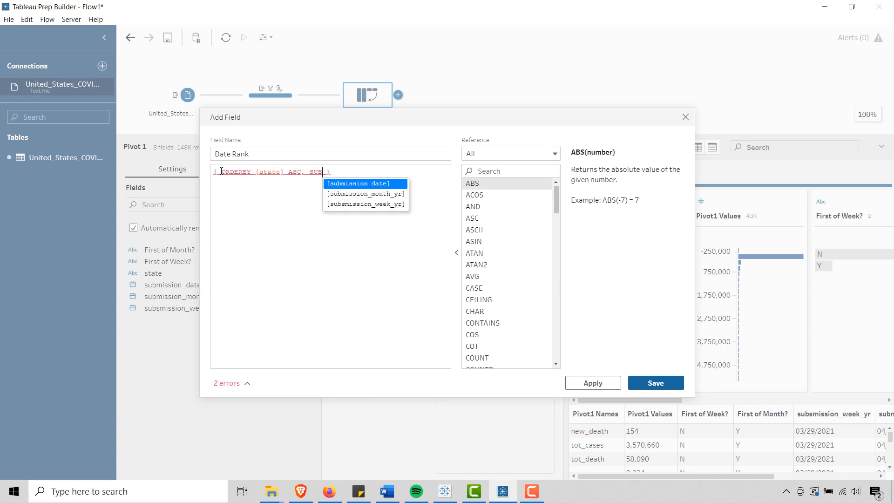
key(Return)
text(ASC)
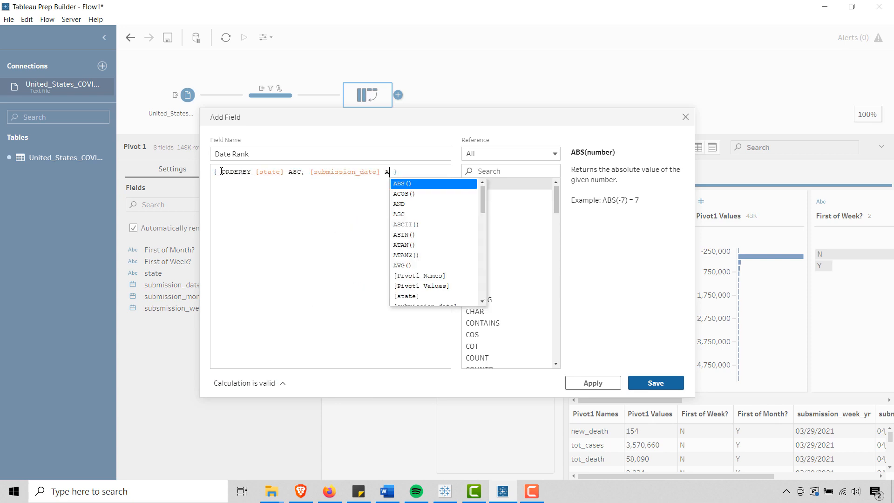
text(:)
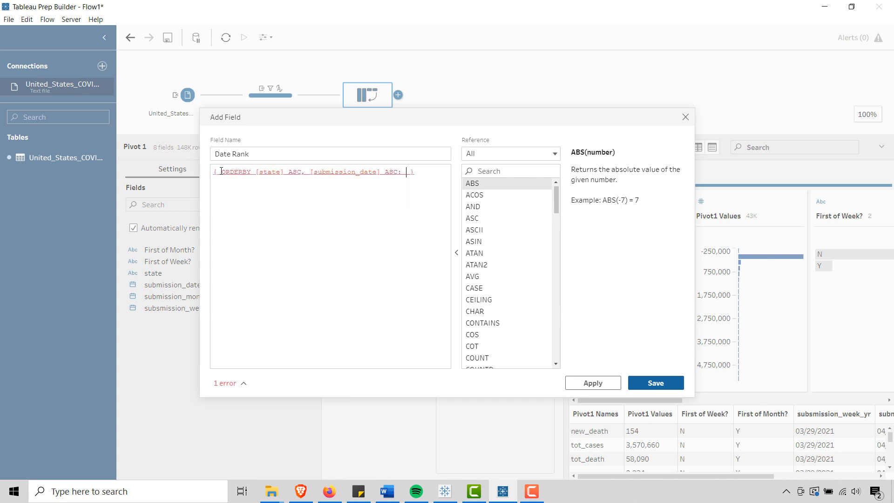
text( RANK)
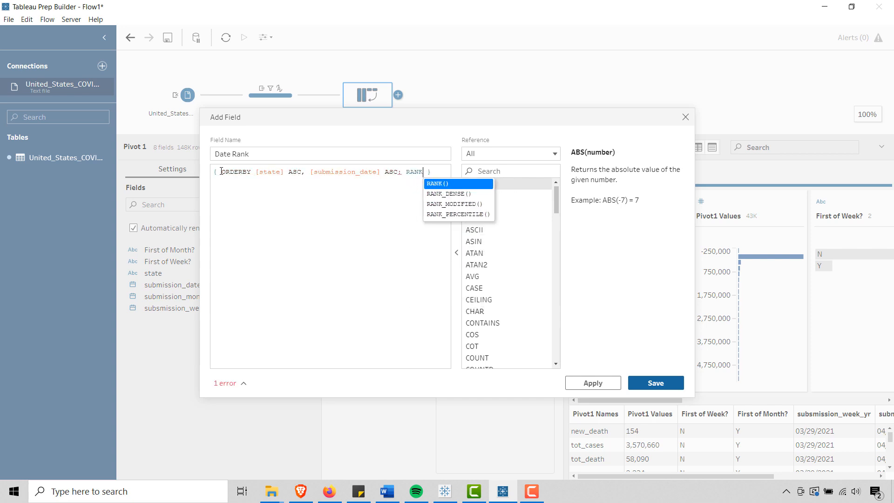
key(Return)
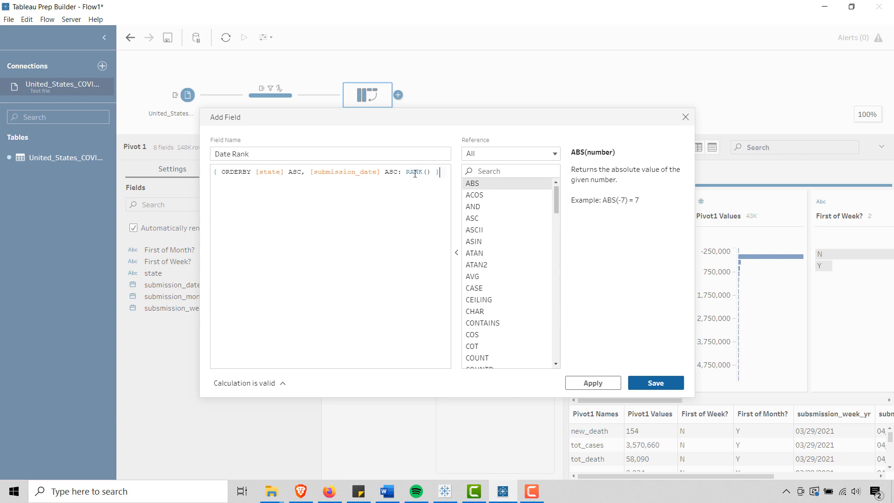
click(659, 387)
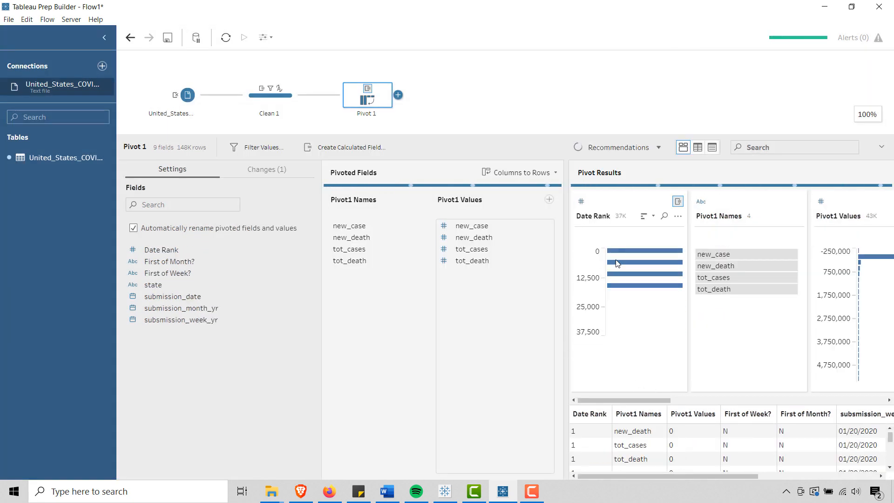
Show the pivot results as a widened data grid and move the state column in front of Date Rank
click(697, 148)
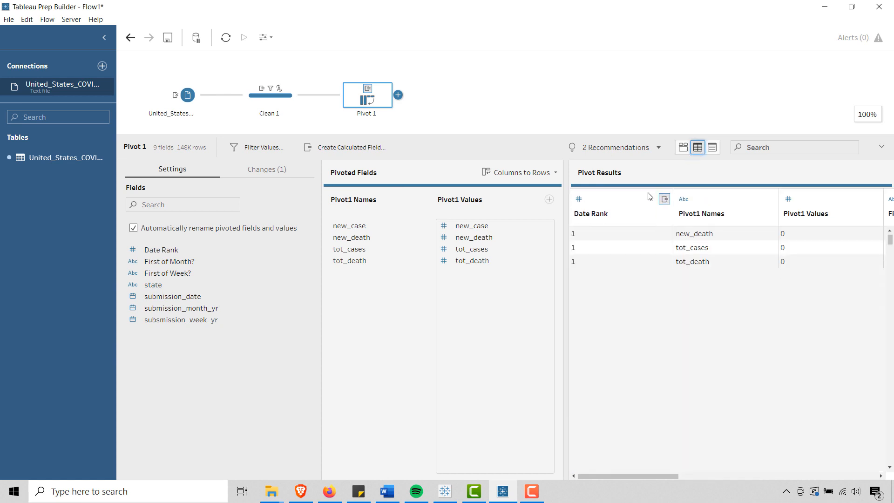
drag(568, 225, 445, 225)
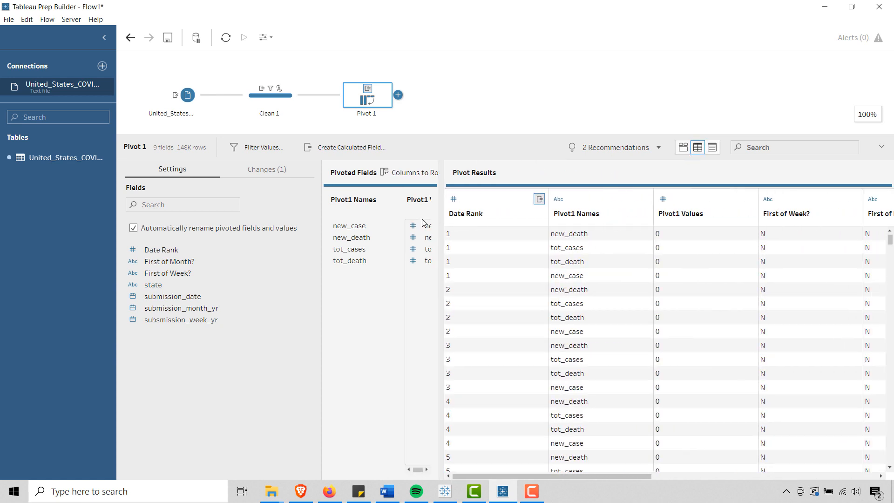
drag(533, 476, 781, 487)
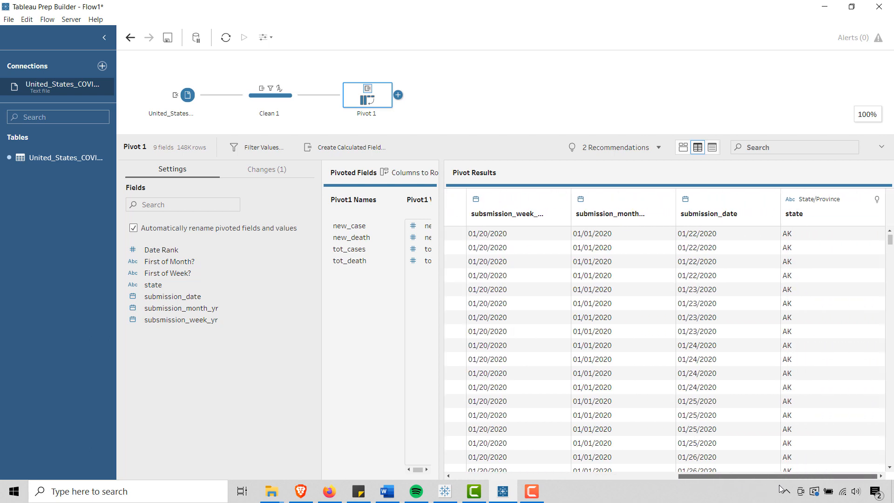
click(806, 215)
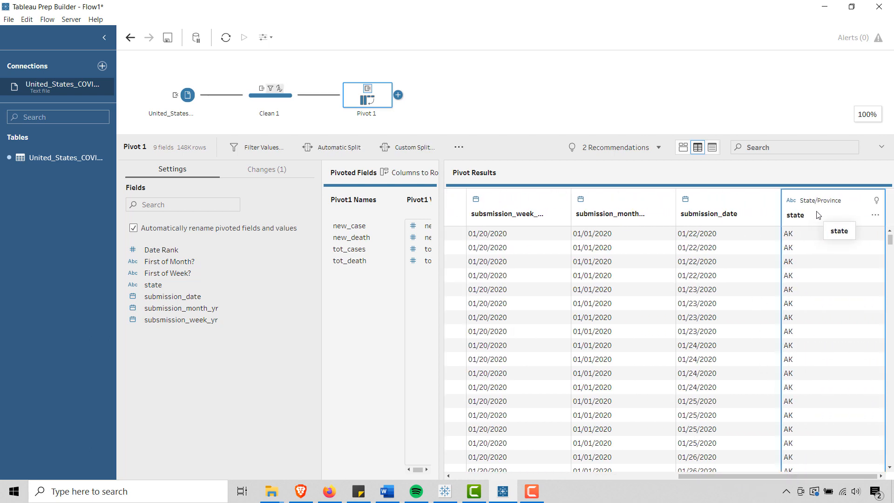
drag(815, 214, 448, 228)
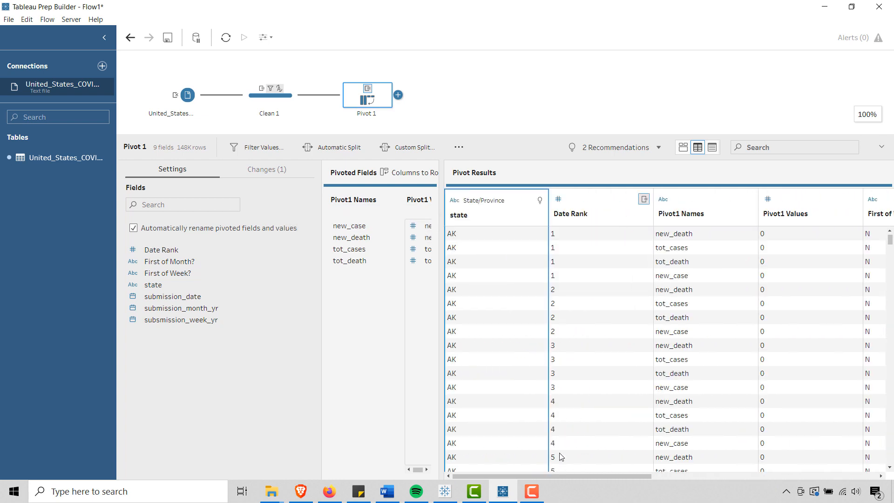
Move the three submission date columns directly after state, with submission_date first, and highlight the AK rows
drag(562, 474, 808, 470)
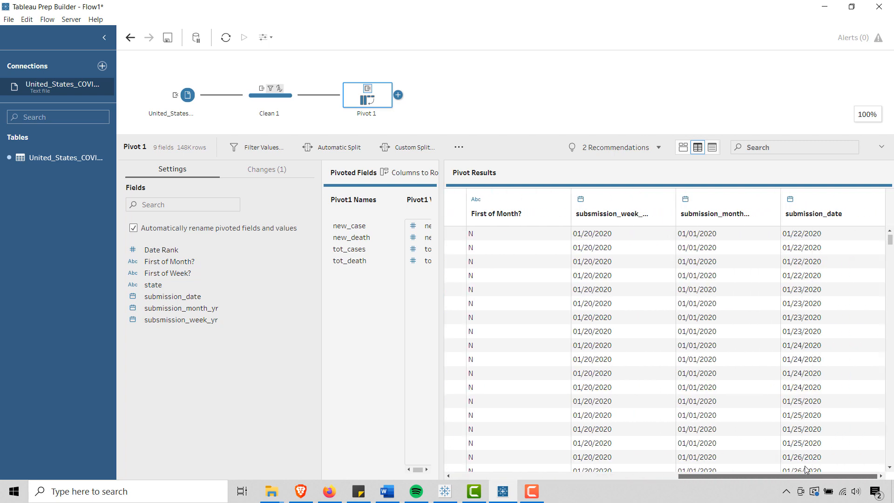
click(611, 204)
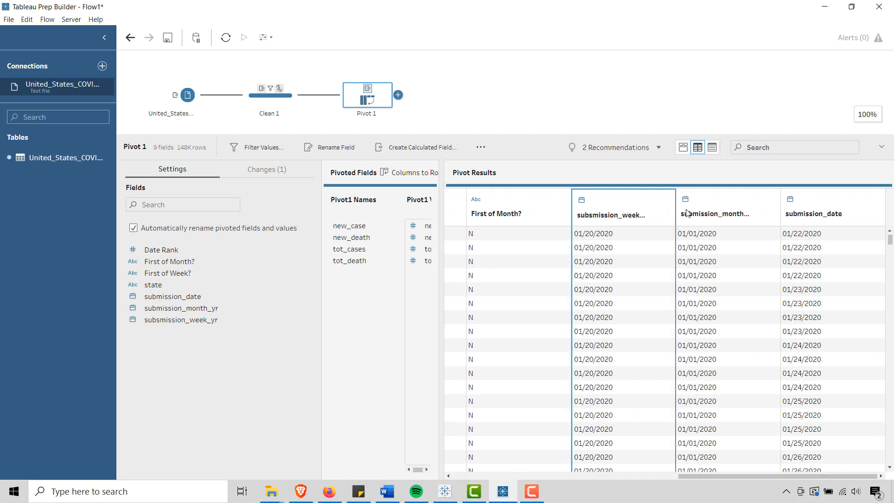
ctrl+click(715, 205)
ctrl+click(820, 205)
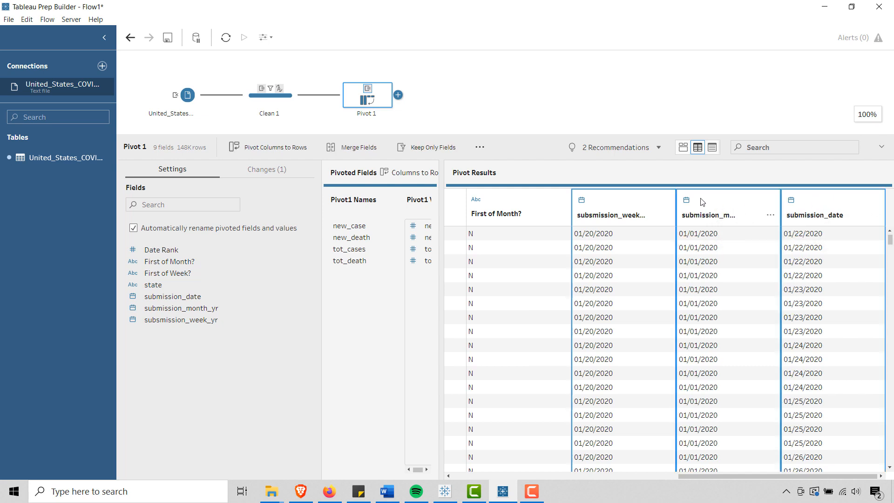
drag(630, 201, 530, 214)
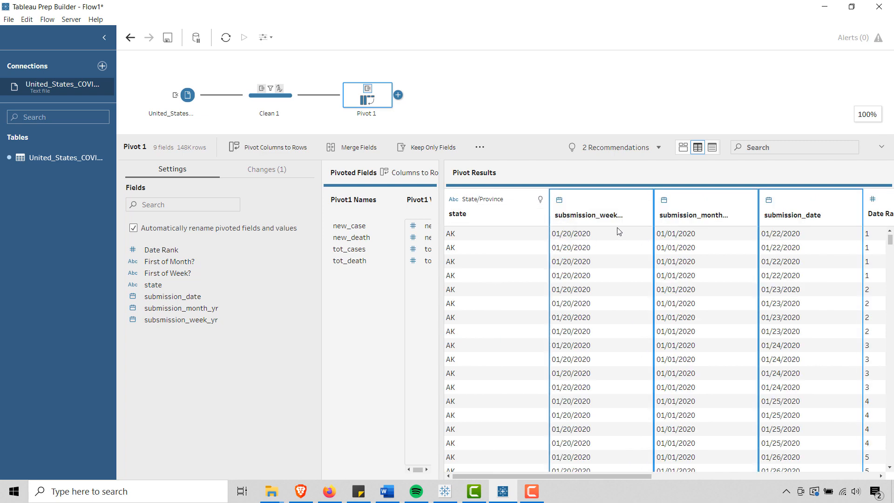
drag(798, 204, 557, 205)
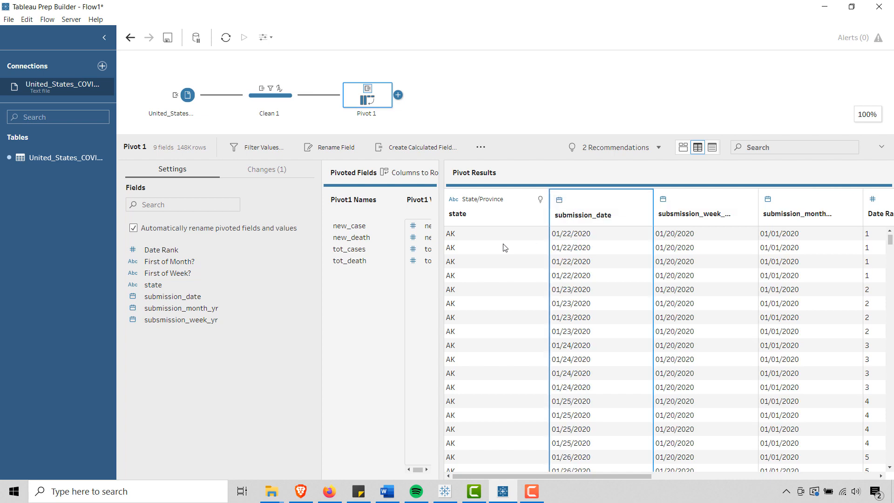
click(476, 235)
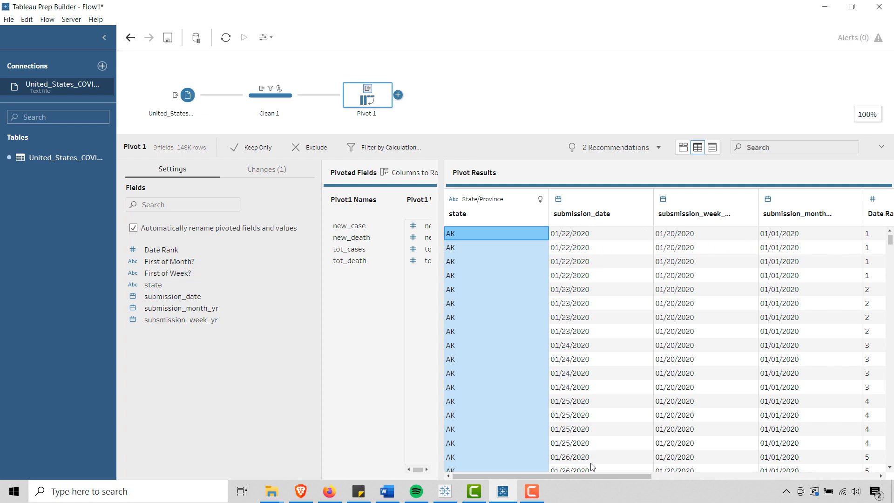
Rename the Pivot1 Names field to "Field Names"
drag(590, 476, 791, 499)
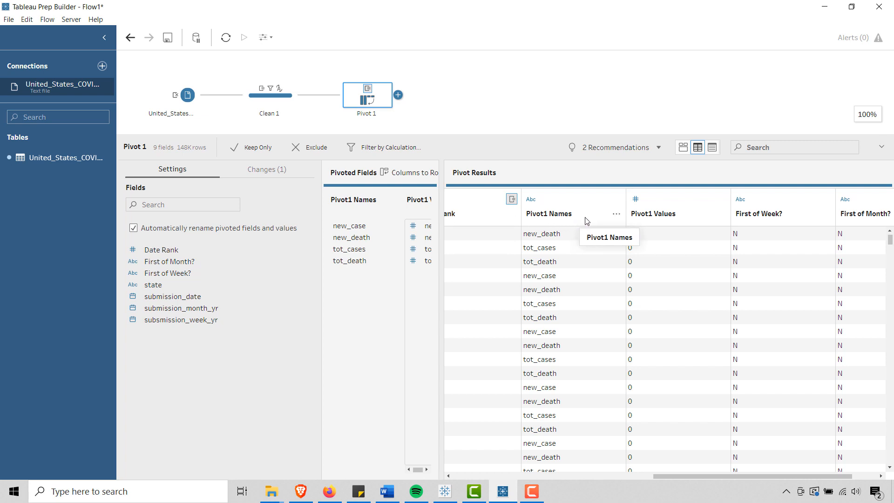
click(616, 215)
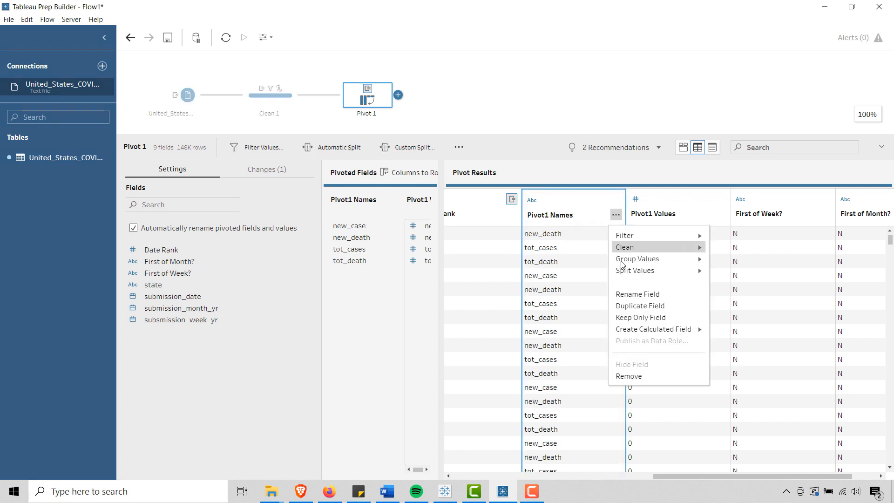
click(621, 294)
click(553, 214)
key(BackSpace)
key(BackSpace)
key(BackSpace)
key(BackSpace)
key(BackSpace)
key(BackSpace)
key(BackSpace)
text(fIELD)
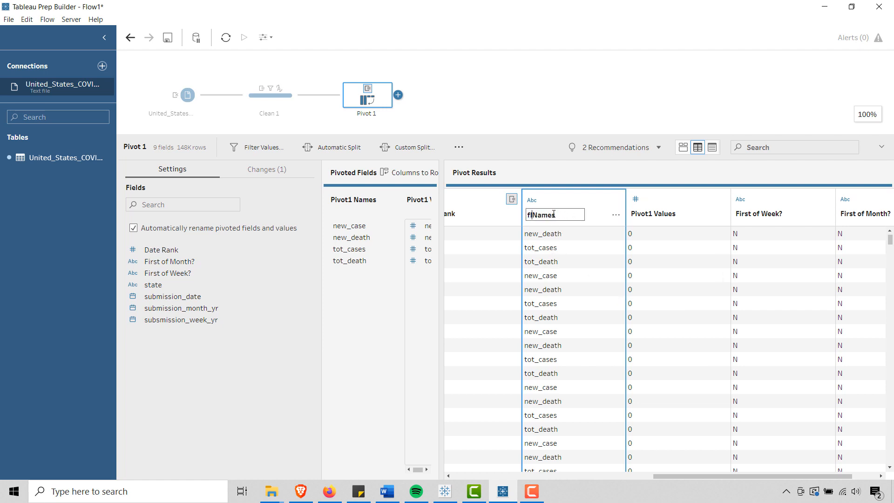
key(BackSpace)
key(BackSpace)
key(BackSpace)
key(BackSpace)
key(BackSpace)
key(BackSpace)
text(Field)
key(Return)
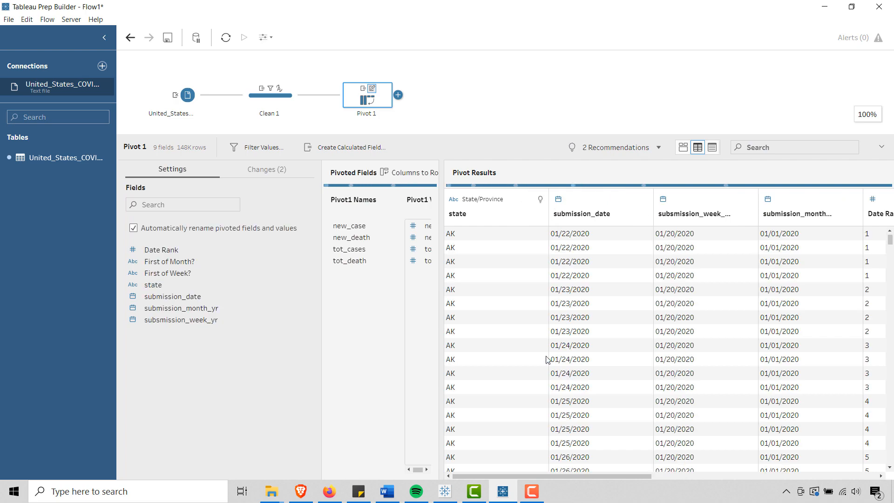
Rename the Pivot1 Values field to "Field Values"
drag(522, 478, 744, 486)
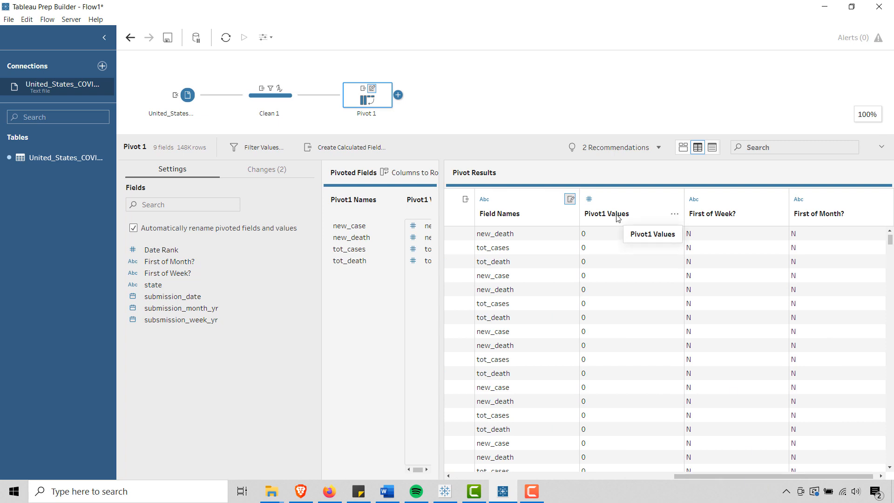
click(674, 214)
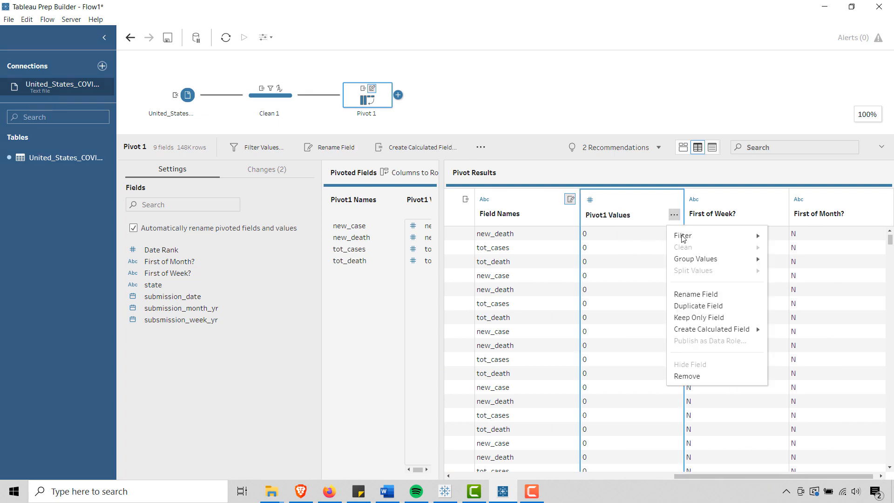
click(692, 296)
click(621, 216)
key(BackSpace)
key(BackSpace)
key(BackSpace)
key(BackSpace)
key(BackSpace)
key(BackSpace)
key(BackSpace)
text(Field)
key(Return)
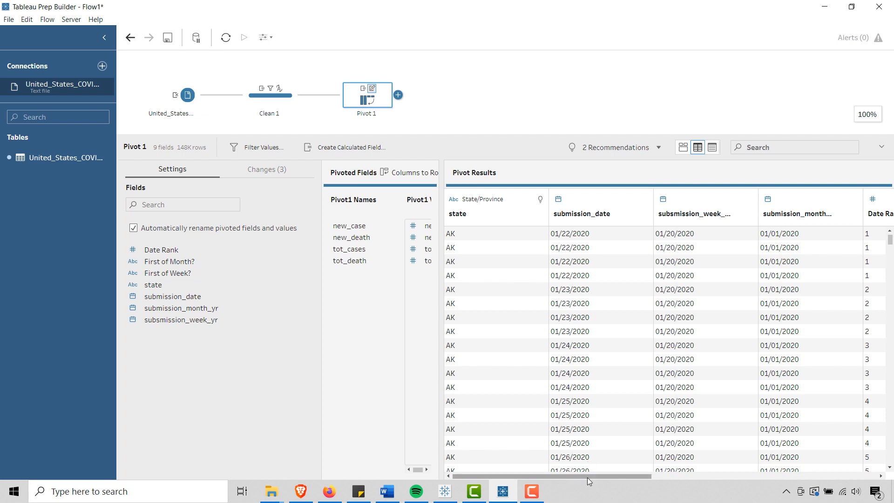
Review the renamed pivot columns and switch to Tableau Desktop to examine the Total Numbers (Animated) tile map
drag(590, 474, 848, 476)
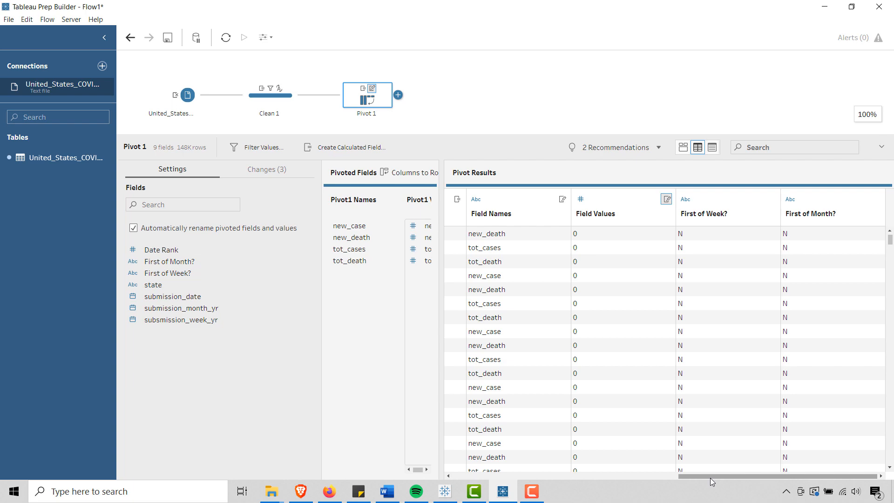
drag(712, 476, 473, 474)
click(445, 491)
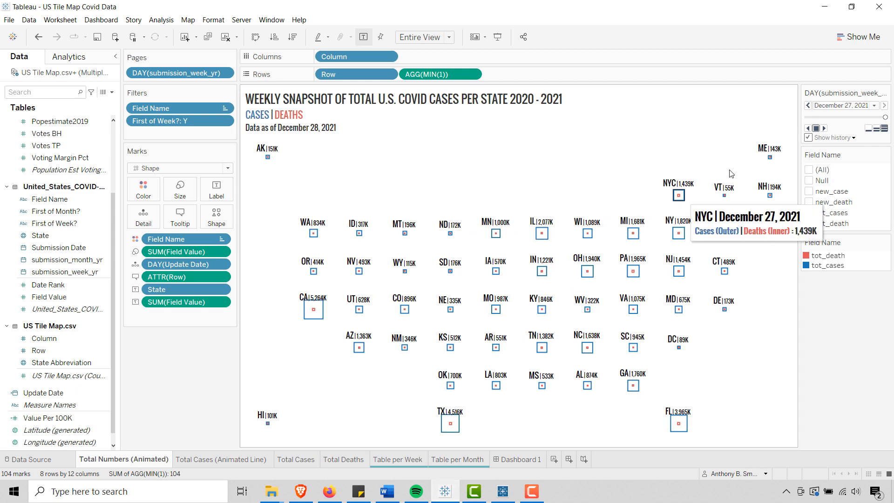
mouse_move(885, 118)
mouse_down()
mouse_move(808, 120)
mouse_move(889, 128)
mouse_up()
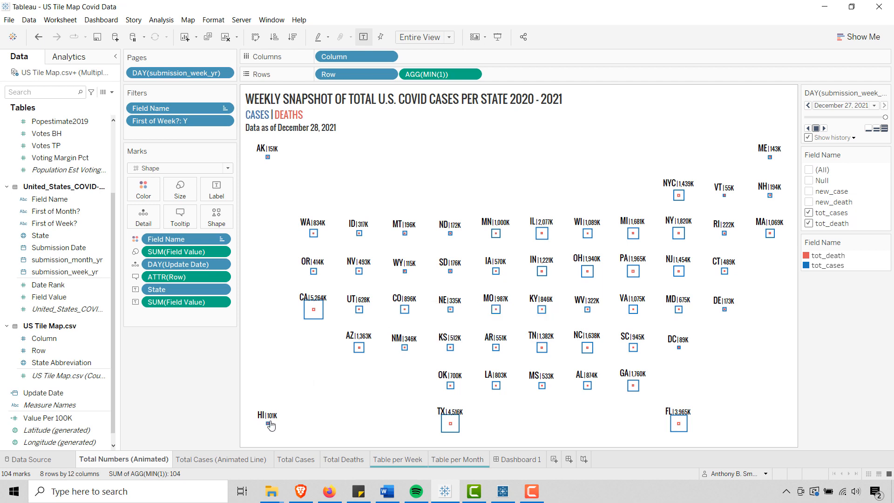
mouse_move(236, 463)
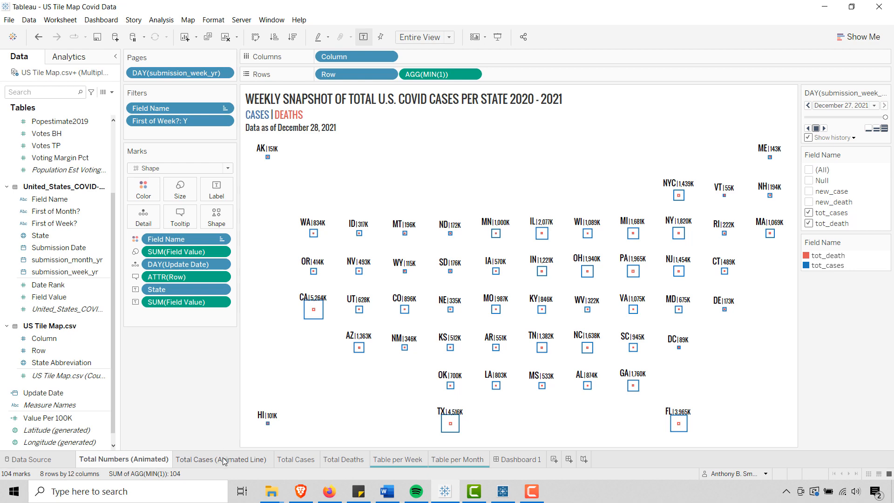
Examine the Total Cases (Animated Line) tile map at its latest submission date
click(223, 459)
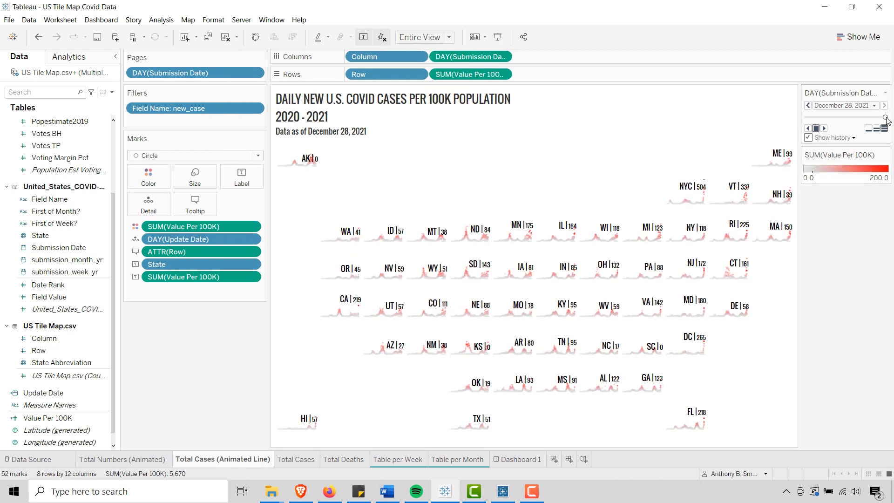
mouse_move(885, 121)
mouse_down()
mouse_move(812, 119)
mouse_move(864, 129)
mouse_move(890, 122)
mouse_up()
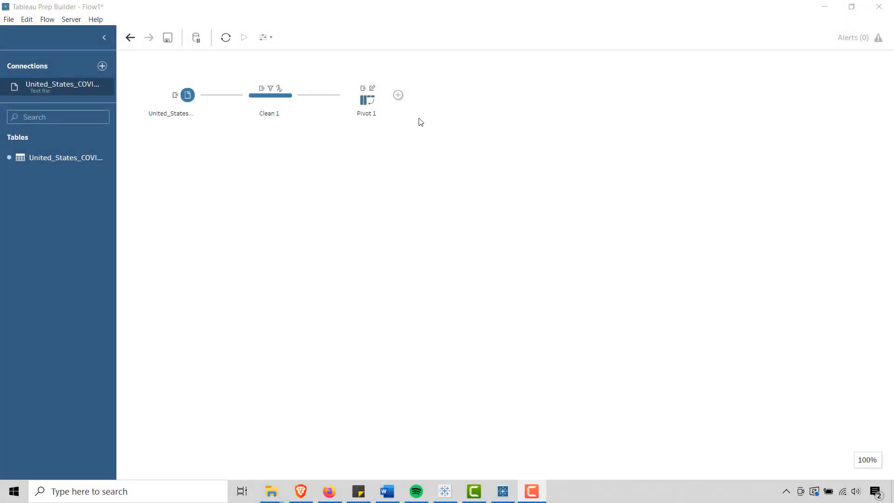
Add an output step after Pivot 1 and set its output type to Comma Separated Values (.csv)
click(398, 95)
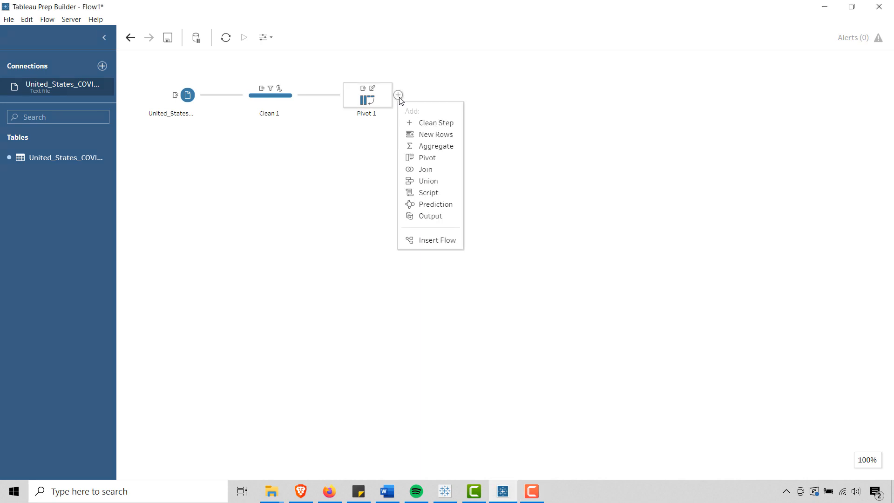
click(426, 216)
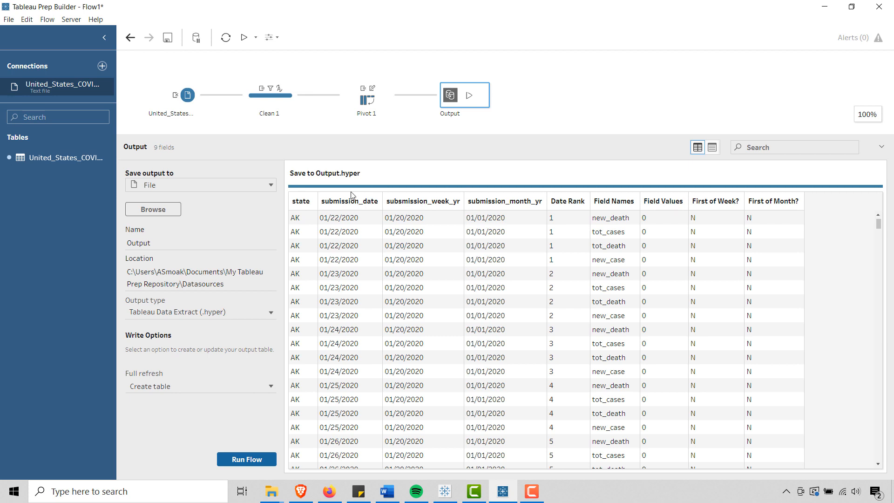
click(161, 315)
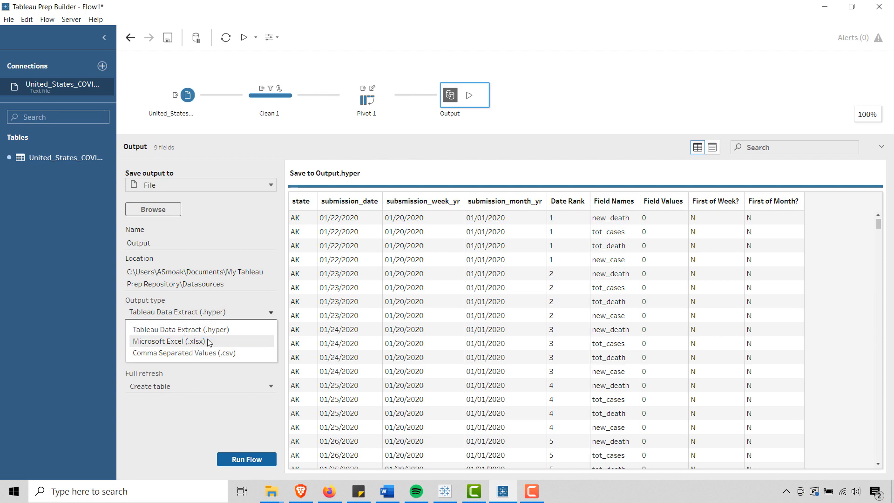
click(187, 353)
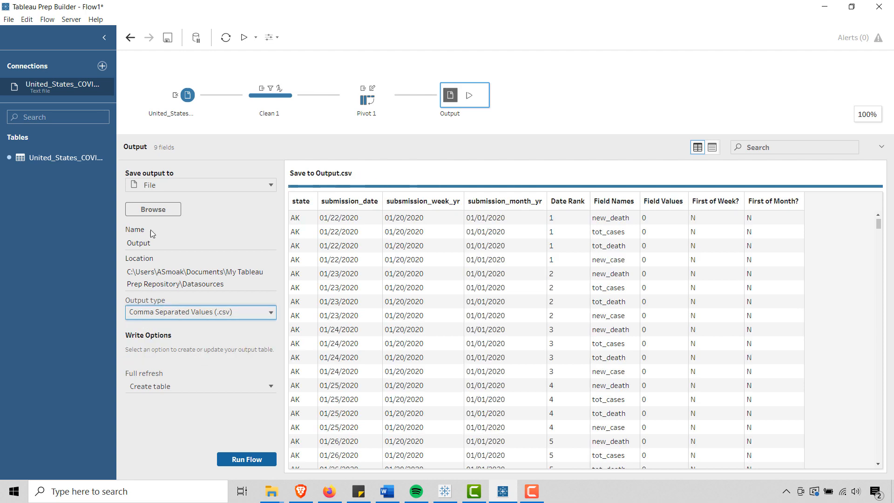
Save the output to Desktop > Tile Map > Pivot Data > Example Output as United_States_COVID-19_Cases_and_Deaths_by_State_over_Time_Pivot
click(152, 209)
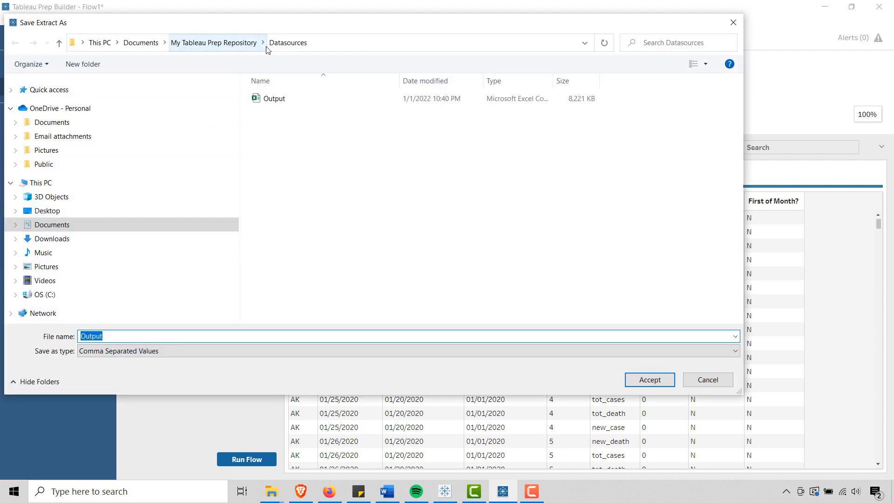
click(46, 211)
double_click(279, 123)
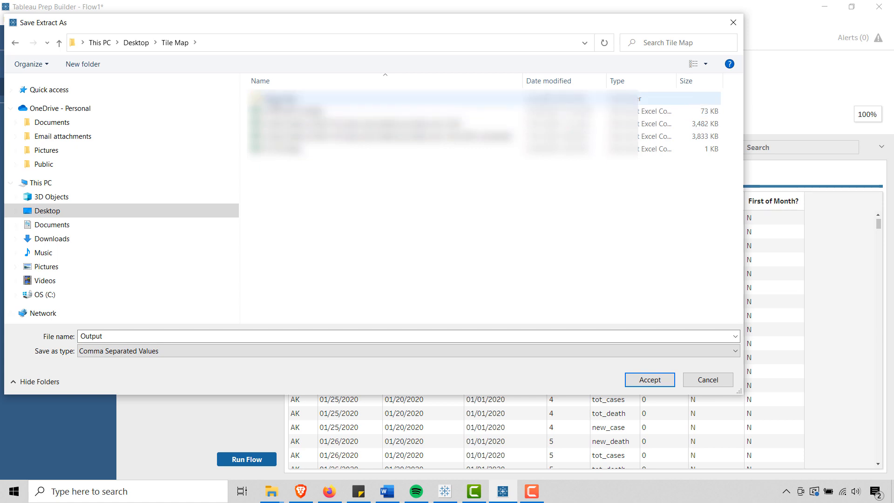
double_click(279, 99)
double_click(277, 98)
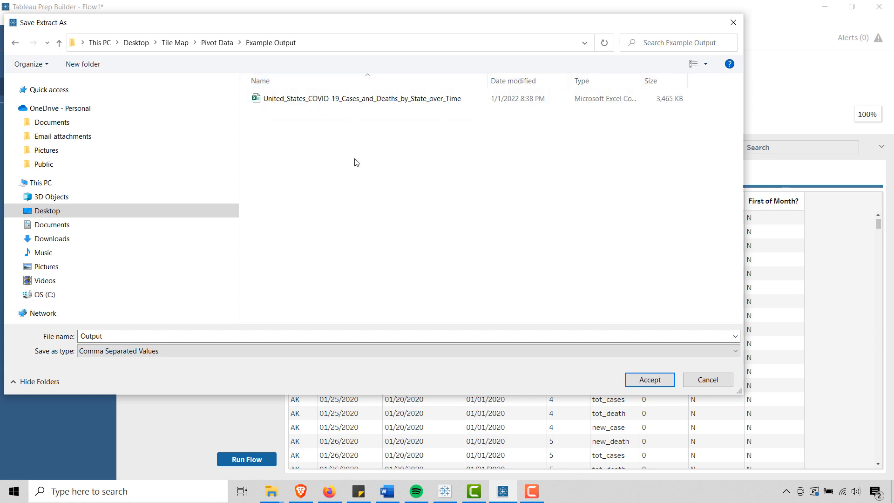
click(307, 100)
click(296, 337)
click(296, 338)
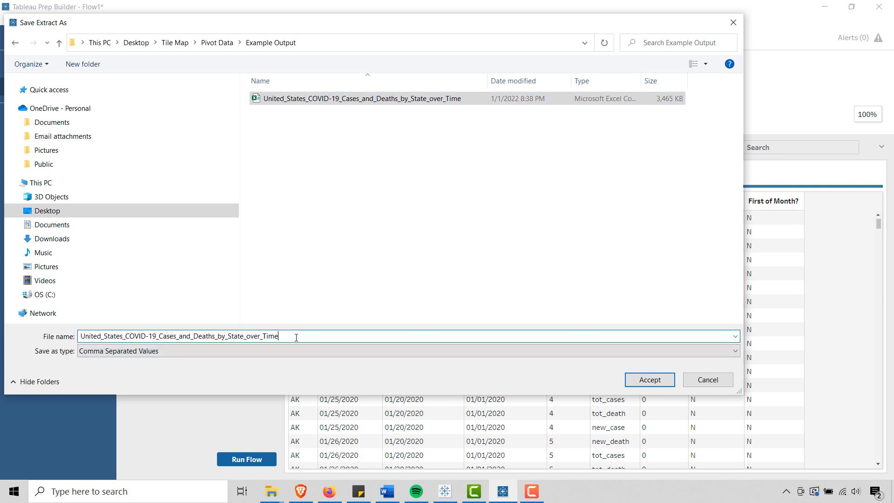
text(_Pivot)
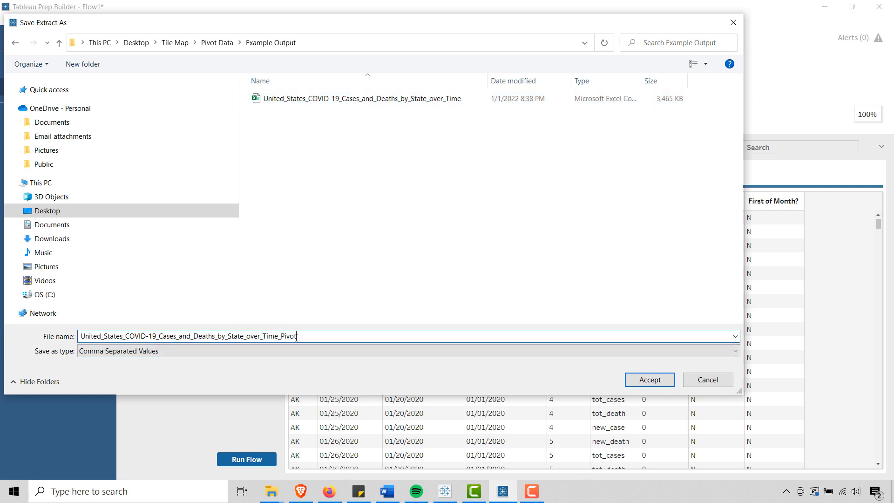
click(643, 381)
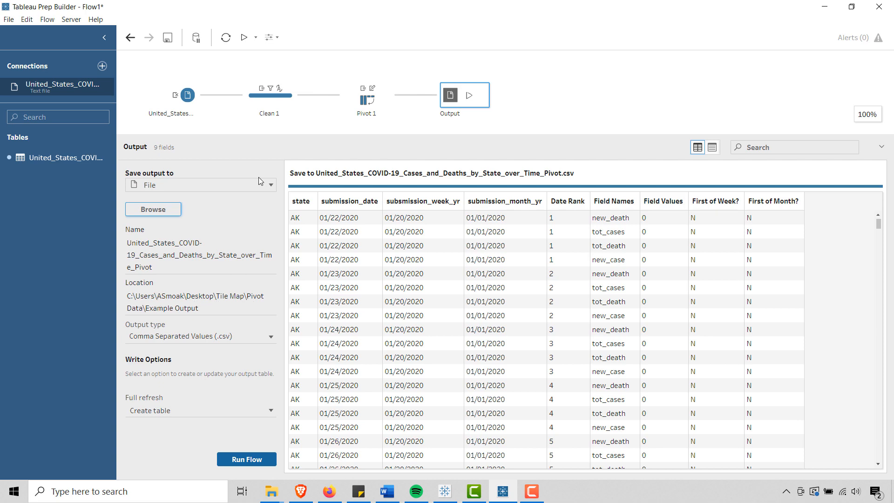
Run the flow and open the exported United_States_COVID-19_Cases_and_Deaths_by_State_over_Time_Pivot file from the Example Output folder in Excel
click(253, 460)
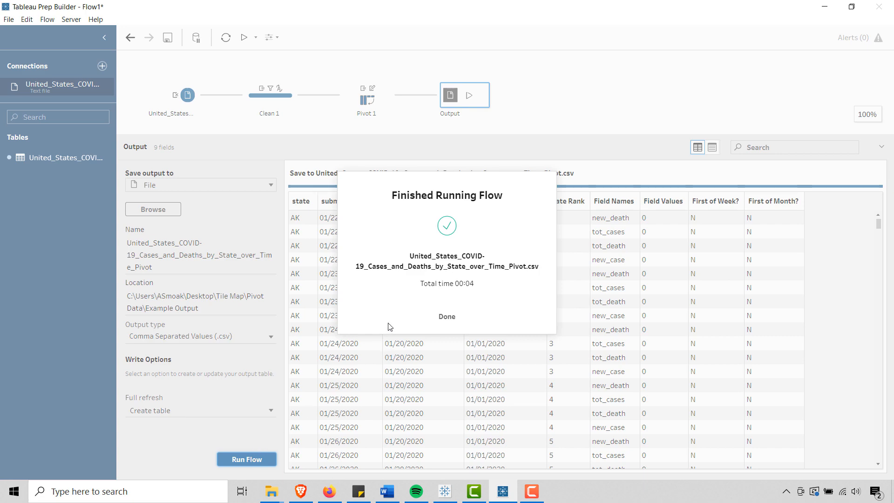
click(447, 316)
mouse_move(273, 491)
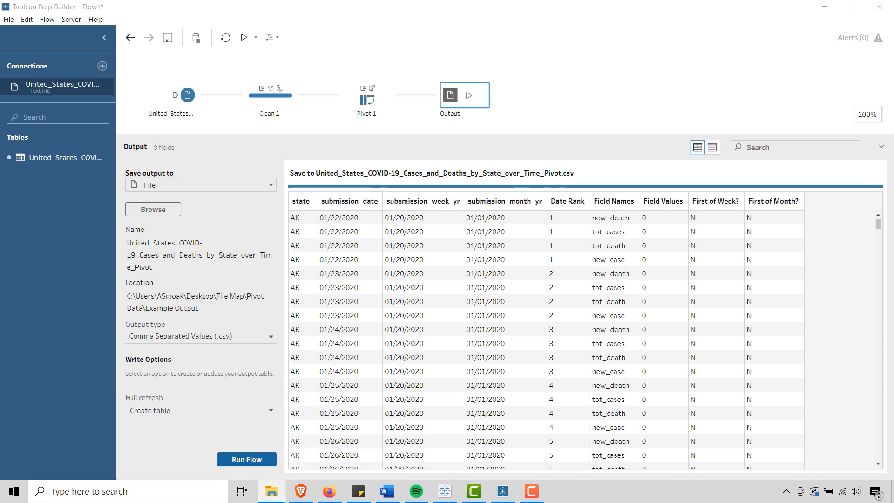
drag(893, 182, 580, 60)
double_click(450, 185)
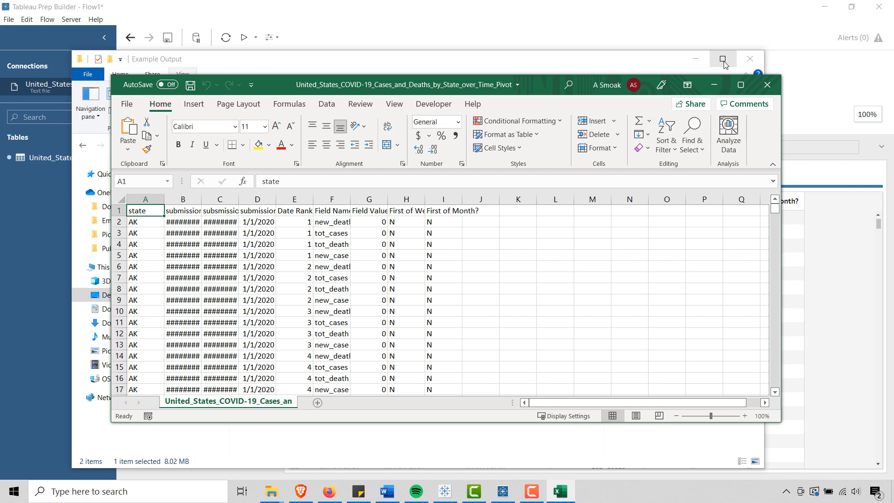
click(722, 59)
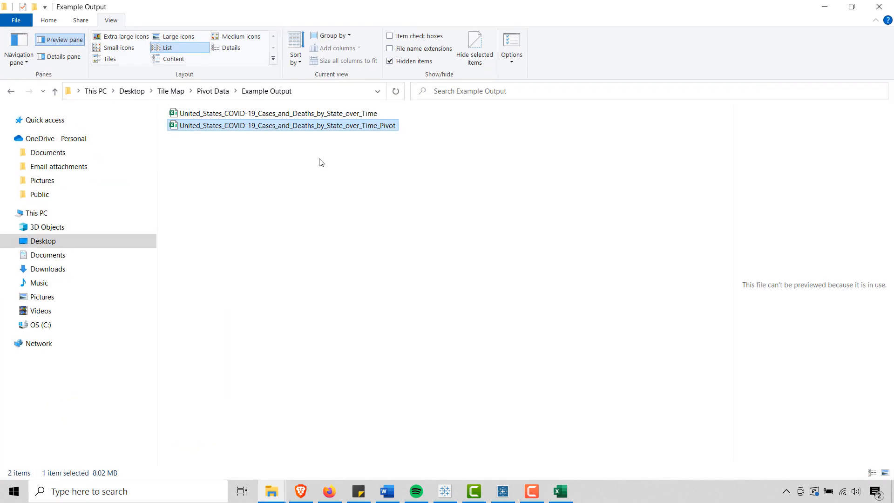
click(823, 7)
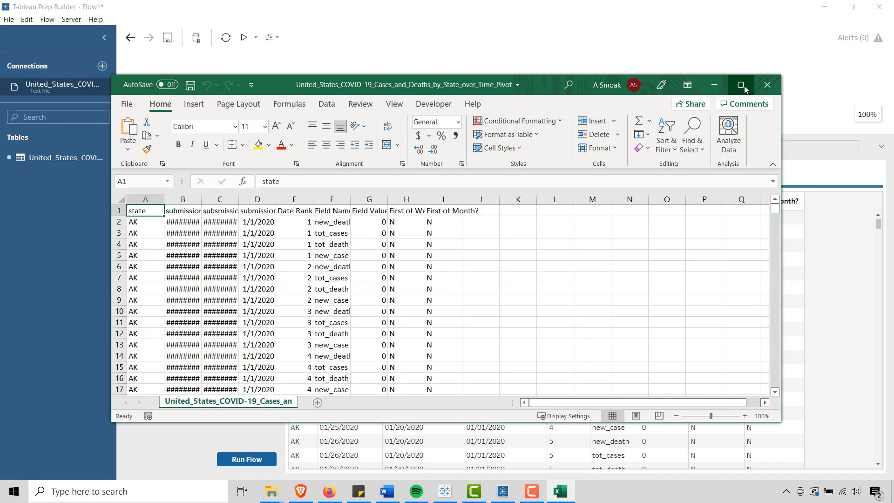
Maximize the Excel window and autofit all worksheet columns to their contents
click(744, 85)
click(10, 124)
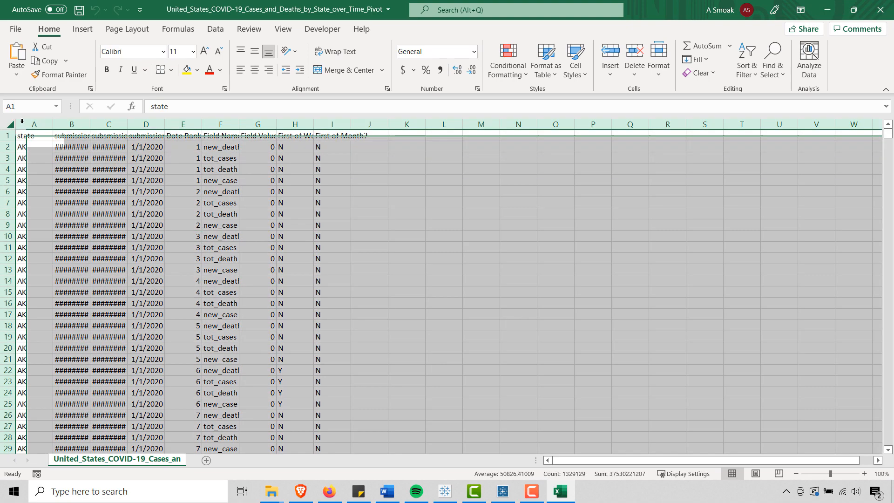
double_click(52, 126)
click(134, 197)
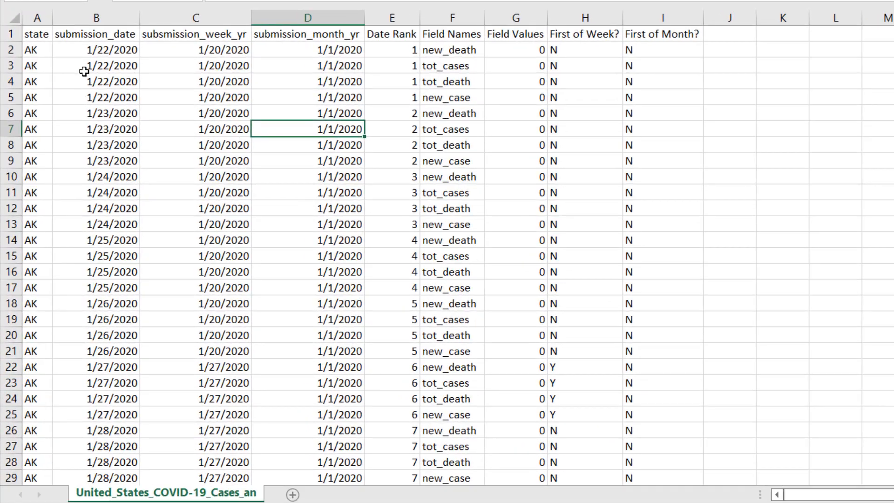
Review the exported state, submission date, date rank, field name and field value rows across the worksheet
click(59, 158)
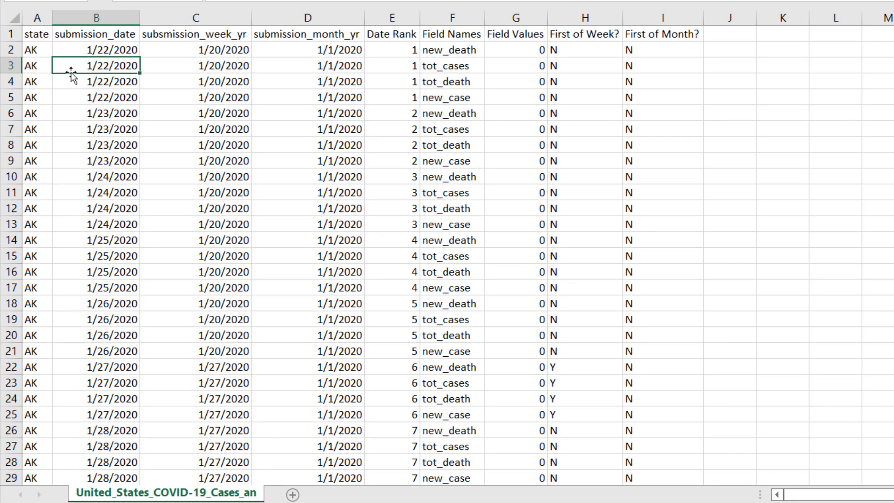
click(39, 52)
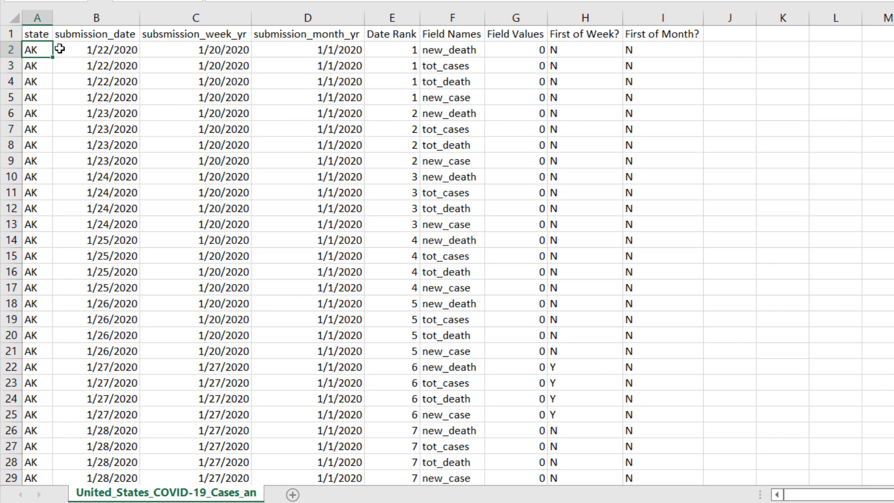
drag(400, 52, 401, 84)
click(505, 83)
drag(893, 32, 893, 118)
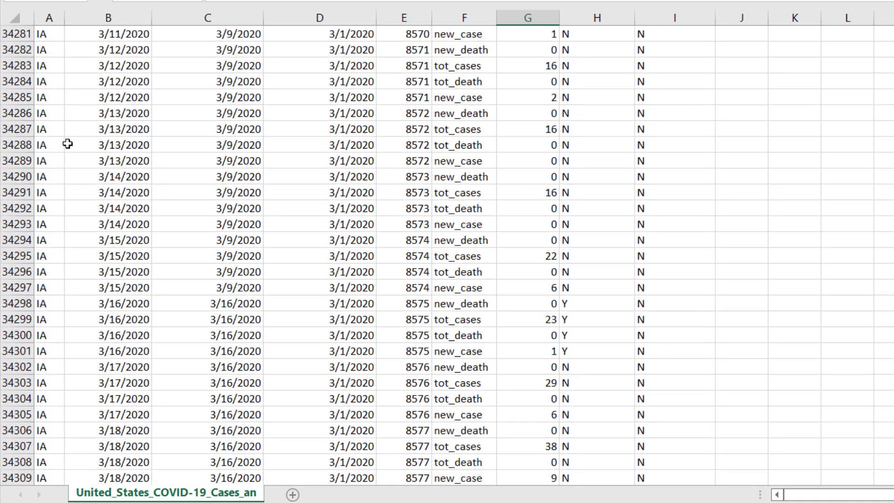
scroll(40, 280, down, 15)
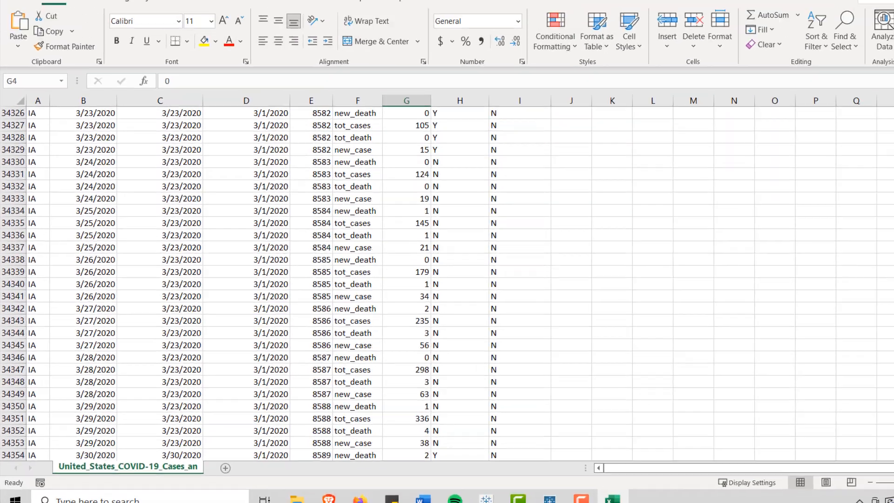
drag(888, 202, 889, 128)
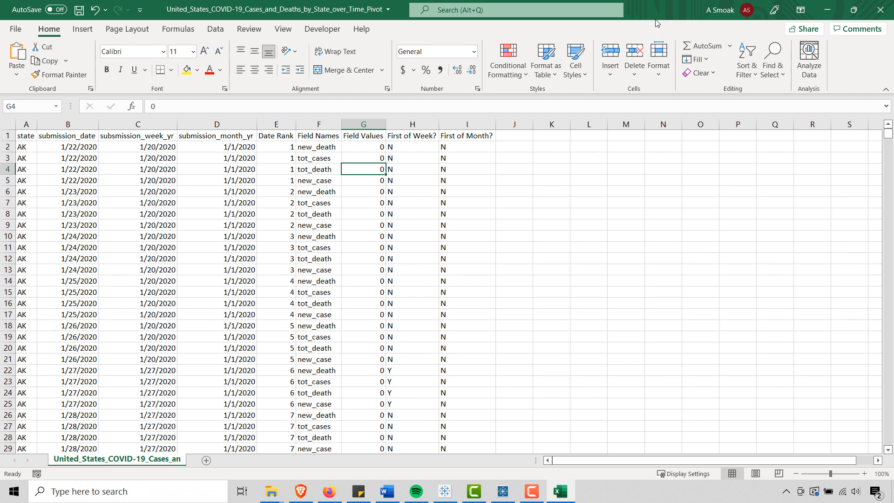
Switch to Tableau Desktop and play the Total Numbers (Animated) weekly tile map from its earliest date
click(445, 492)
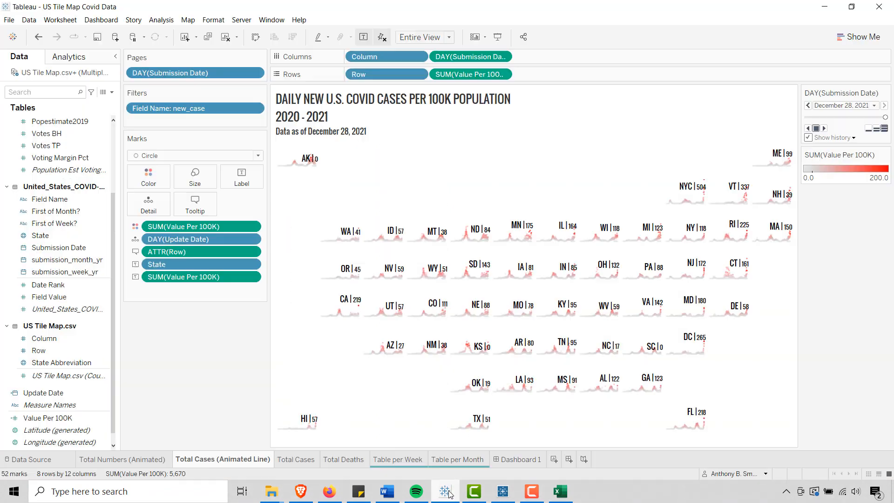
click(134, 461)
drag(887, 118, 807, 117)
click(824, 128)
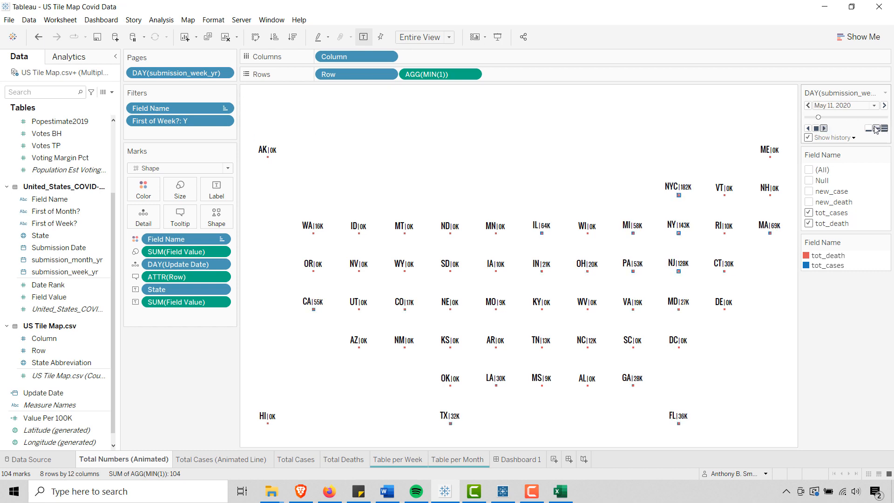